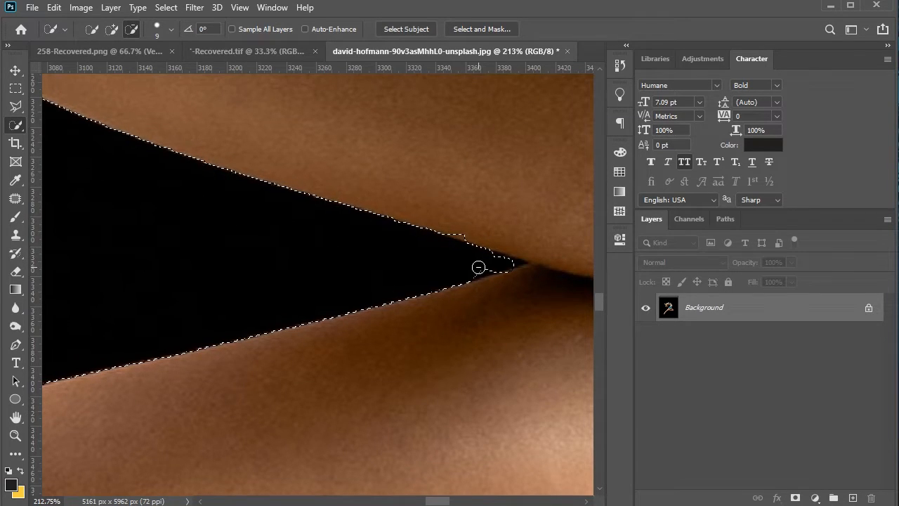
# - Refine the dancer selection at the narrow gap between the bent leg's thigh and calf, and copy the selected dancer to a new layer
pyautogui.moveTo(475, 255)
pyautogui.mouseDown()
pyautogui.moveTo(449, 223)
pyautogui.moveTo(480, 232)
pyautogui.mouseUp()
pyautogui.scroll(-10, 478, 230)
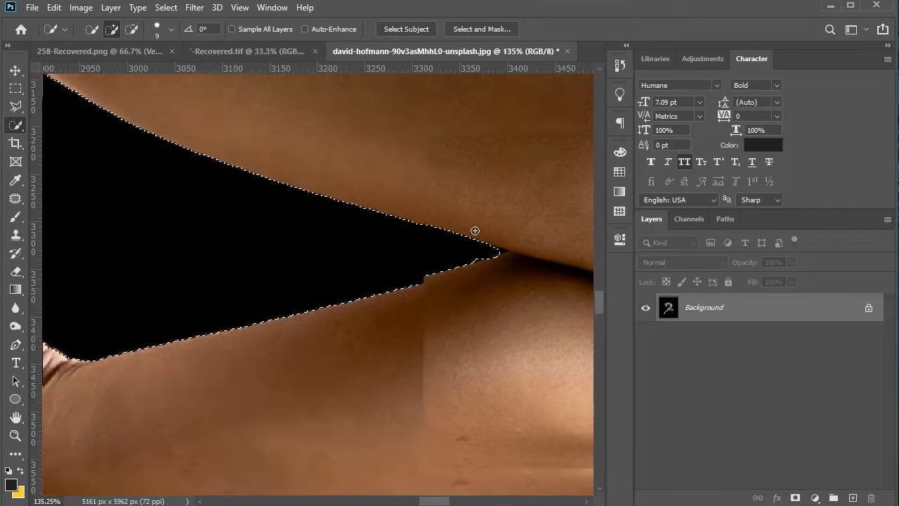
pyautogui.scroll(-2, 477, 230)
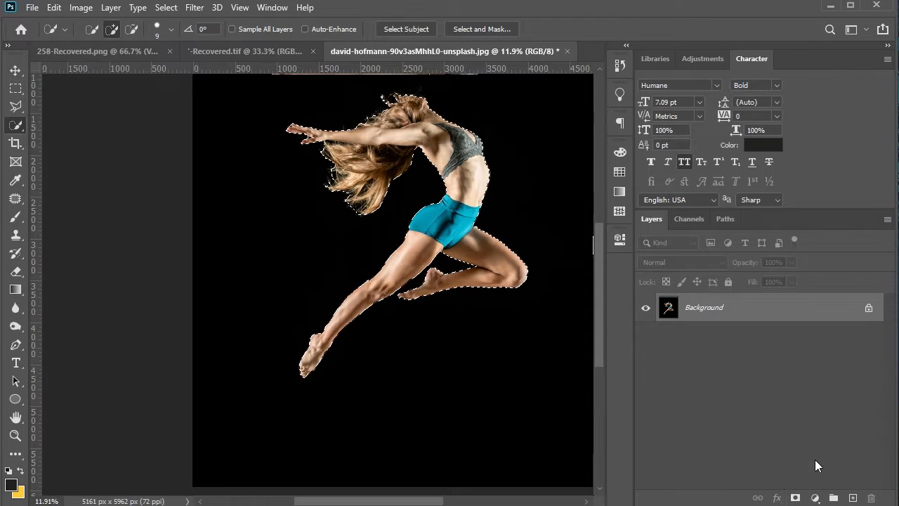
pyautogui.hotkey('ctrl', 'j')
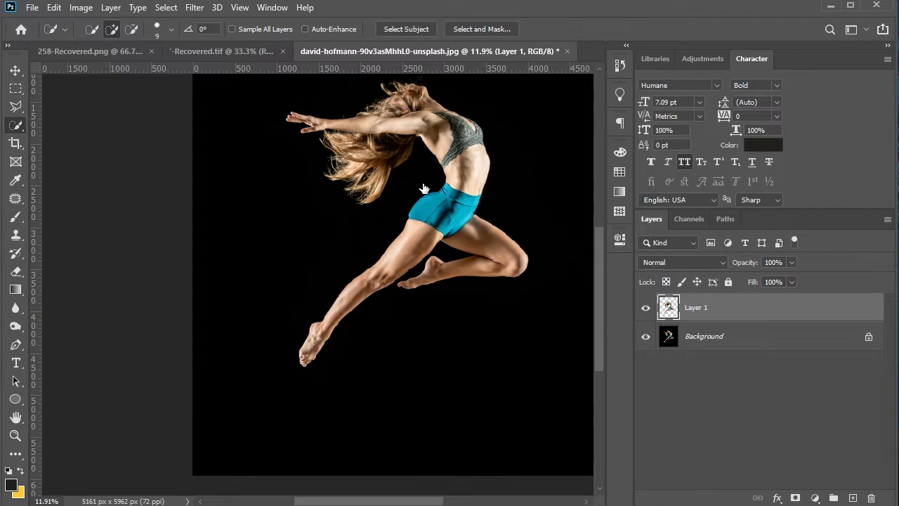
pyautogui.scroll(2, 75, 94)
pyautogui.click(16, 70)
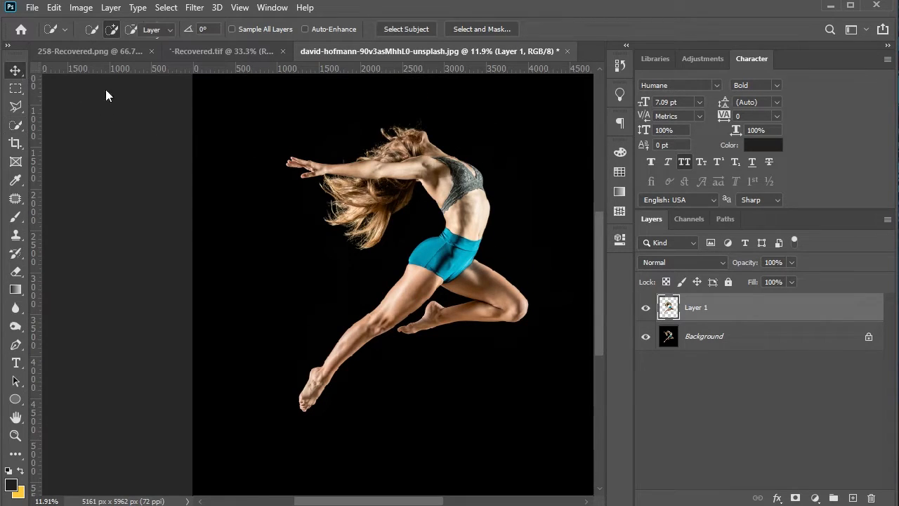
pyautogui.scroll(-1, 269, 165)
pyautogui.click(536, 301)
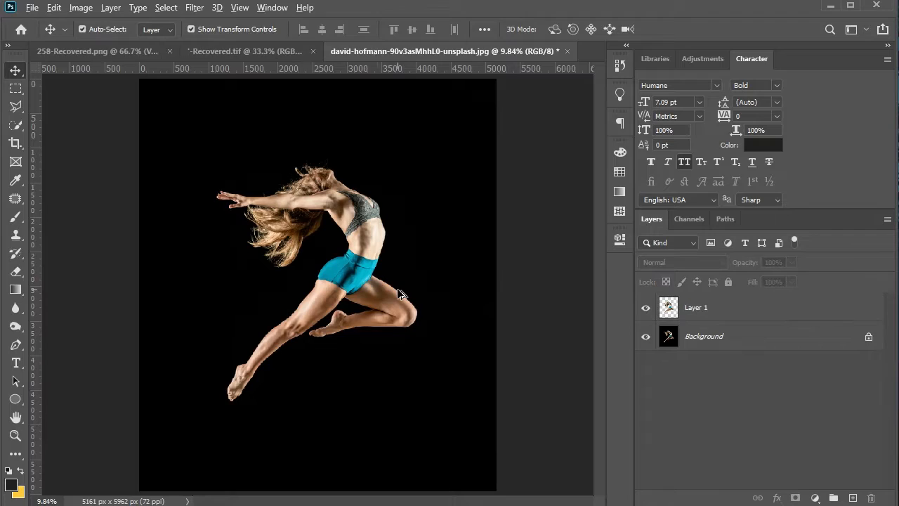
pyautogui.scroll(1, 396, 288)
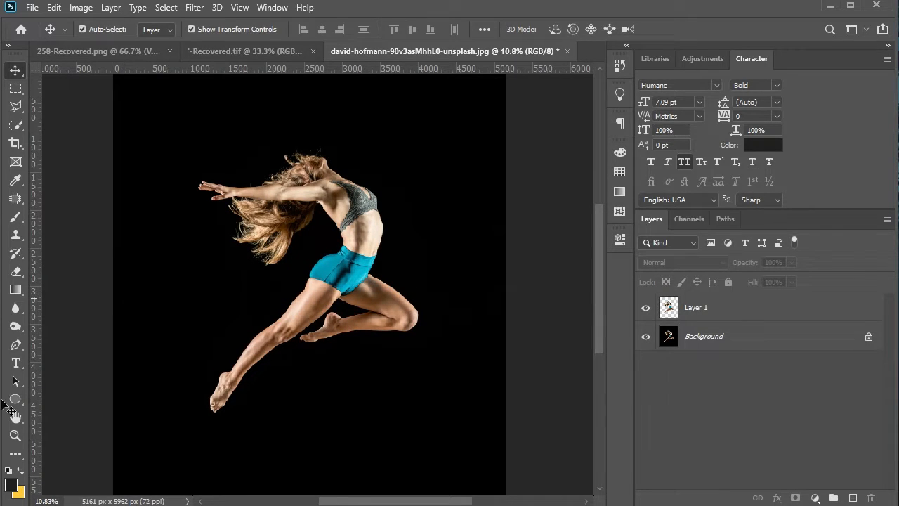
# - Draw an ellipse about 2067 by 590 px around the dancer's hips with no fill and a white 100 px stroke
pyautogui.click(11, 400)
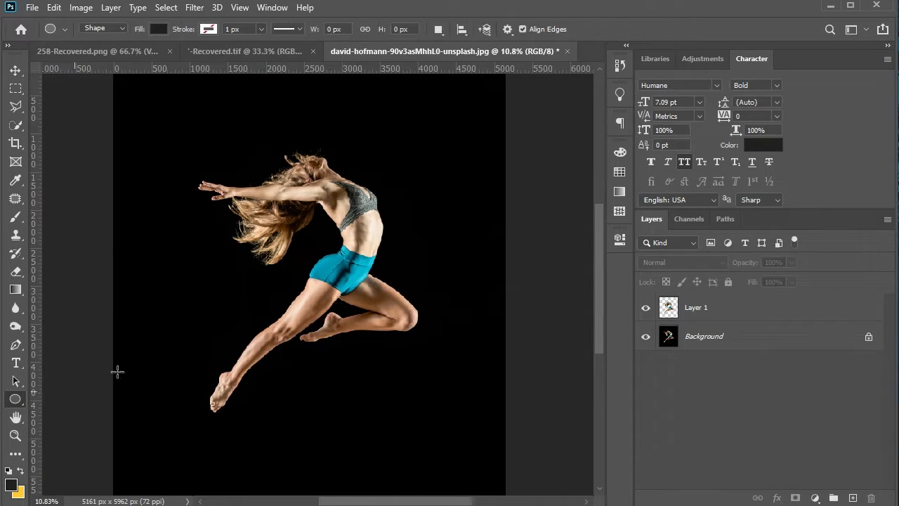
pyautogui.click(159, 29)
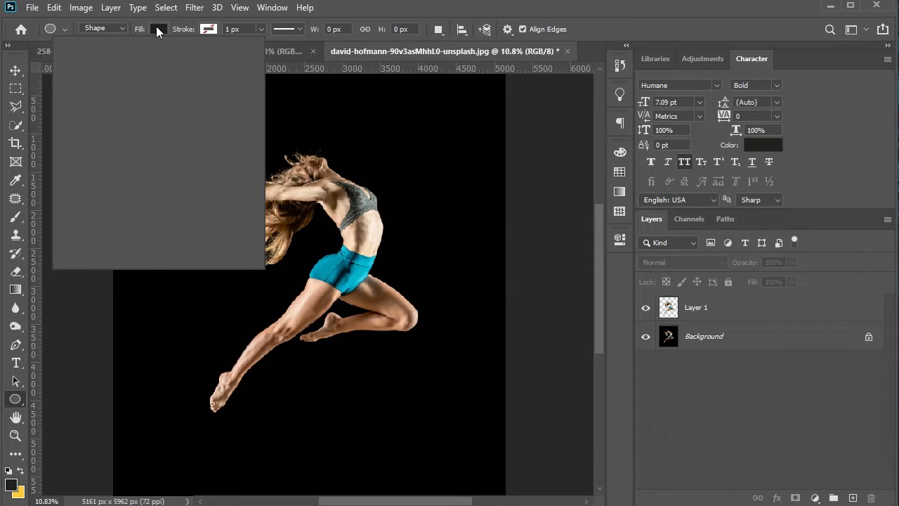
pyautogui.click(78, 57)
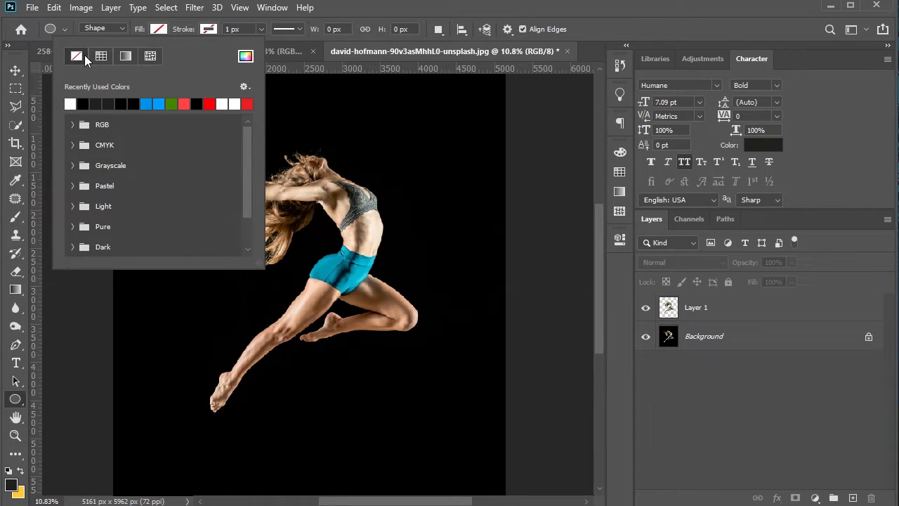
pyautogui.click(208, 29)
pyautogui.click(208, 29)
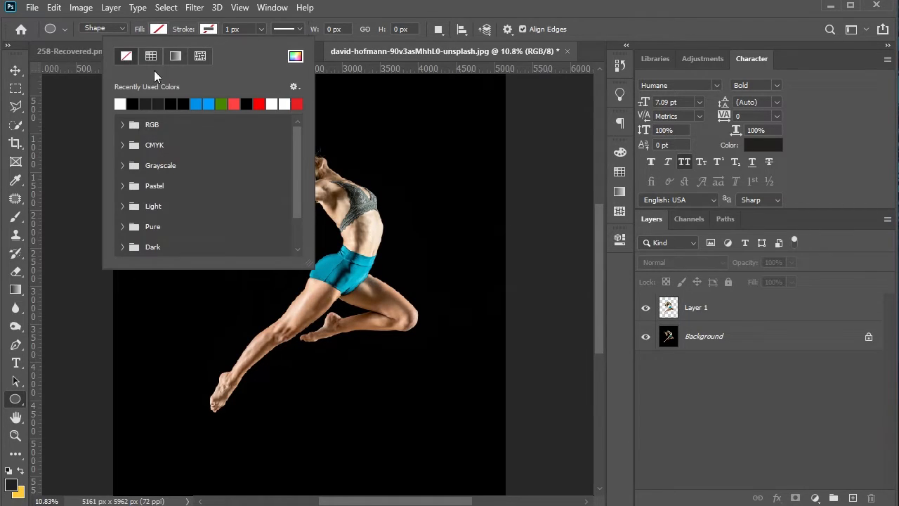
pyautogui.click(120, 103)
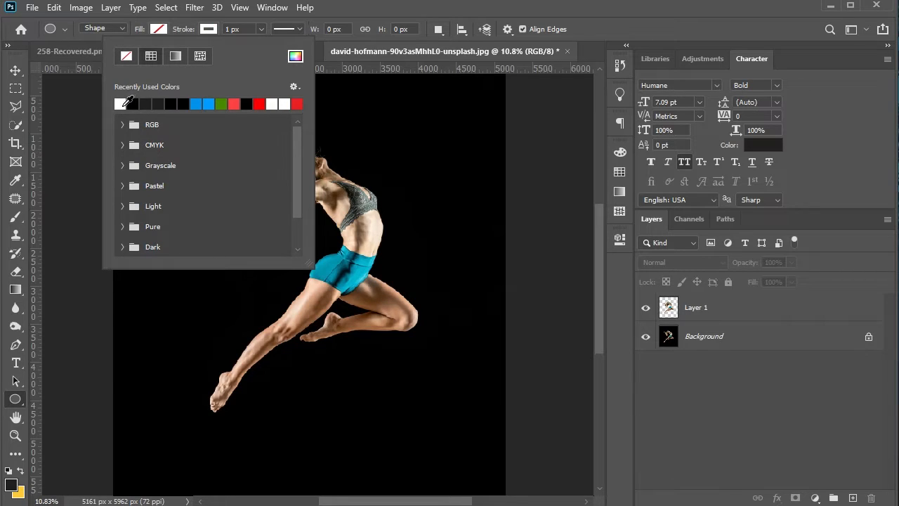
pyautogui.click(223, 30)
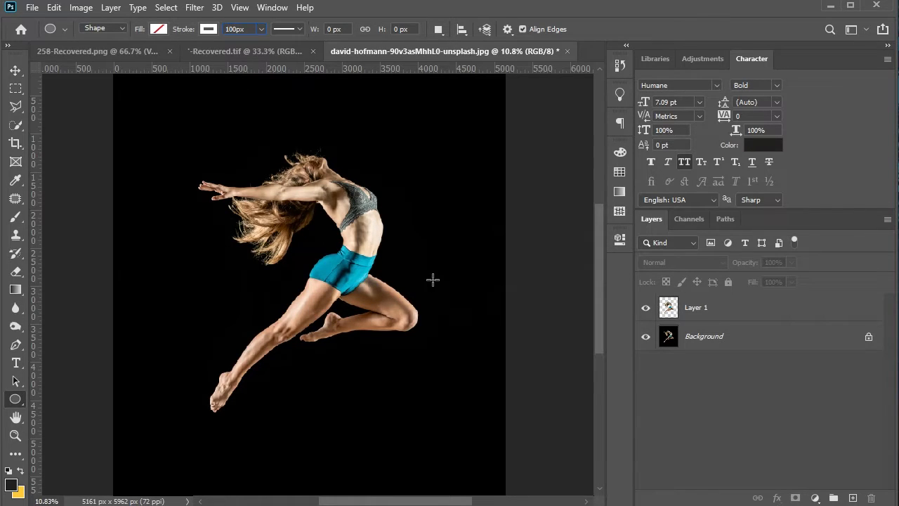
pyautogui.moveTo(435, 247); pyautogui.dragTo(280, 290)
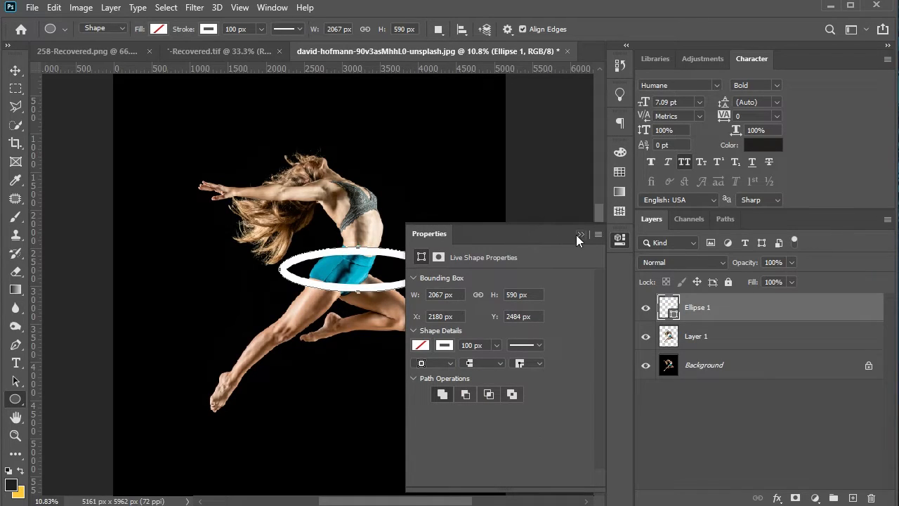
# - Set the ellipse's stroke width to 90 px
pyautogui.click(472, 345)
pyautogui.write('93')
pyautogui.press('Down')
pyautogui.press('Return')
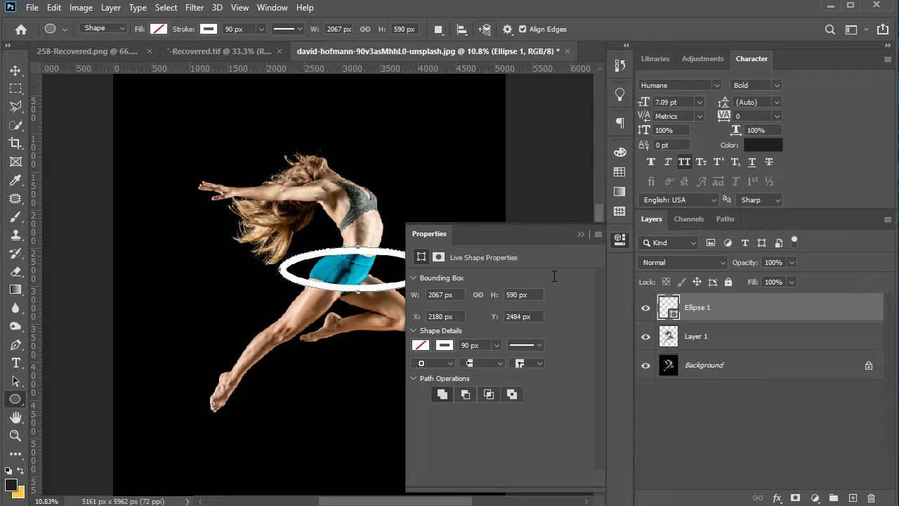
pyautogui.press('Escape')
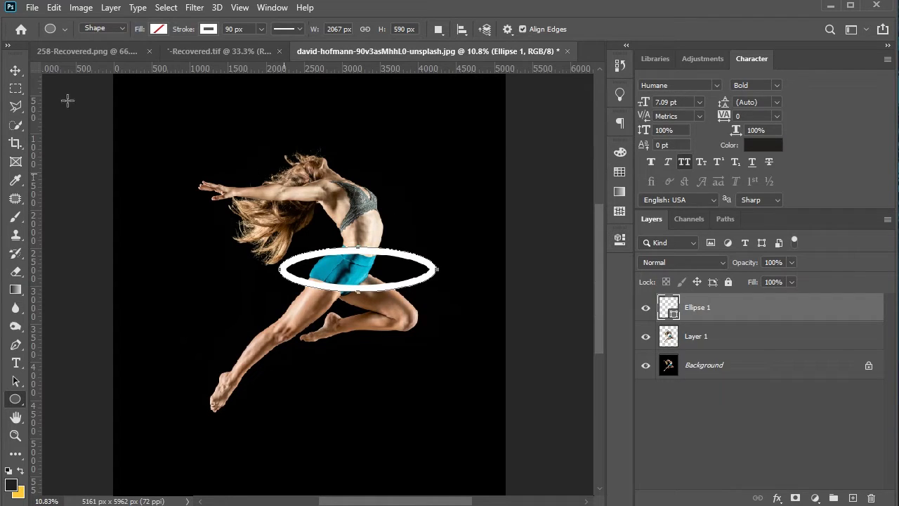
# - Move the white ellipse slightly upward so it surrounds the dancer's waist
pyautogui.click(17, 74)
pyautogui.scroll(2, 361, 266)
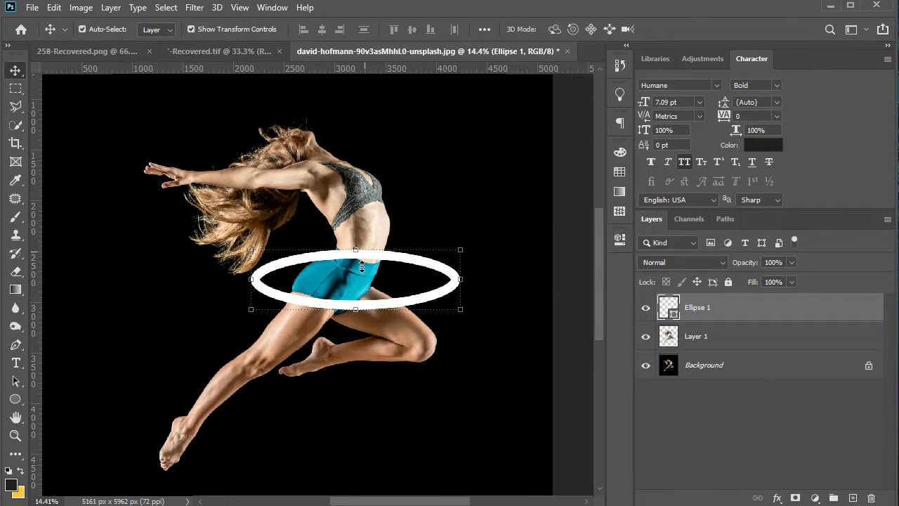
pyautogui.scroll(1, 361, 266)
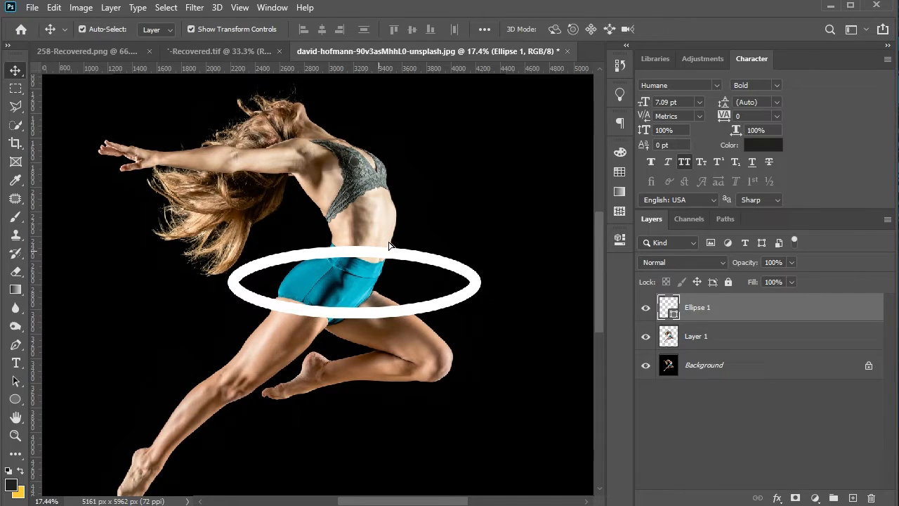
pyautogui.moveTo(376, 260); pyautogui.dragTo(389, 243)
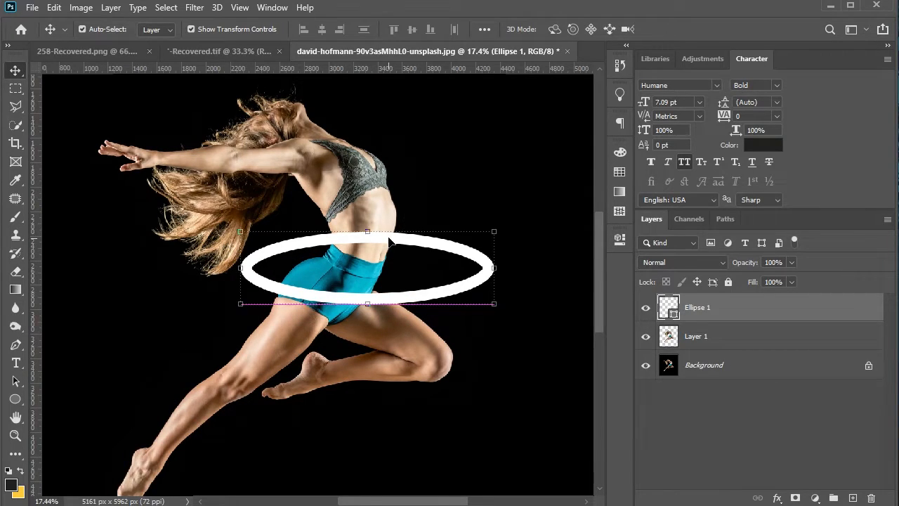
pyautogui.scroll(-2, 383, 230)
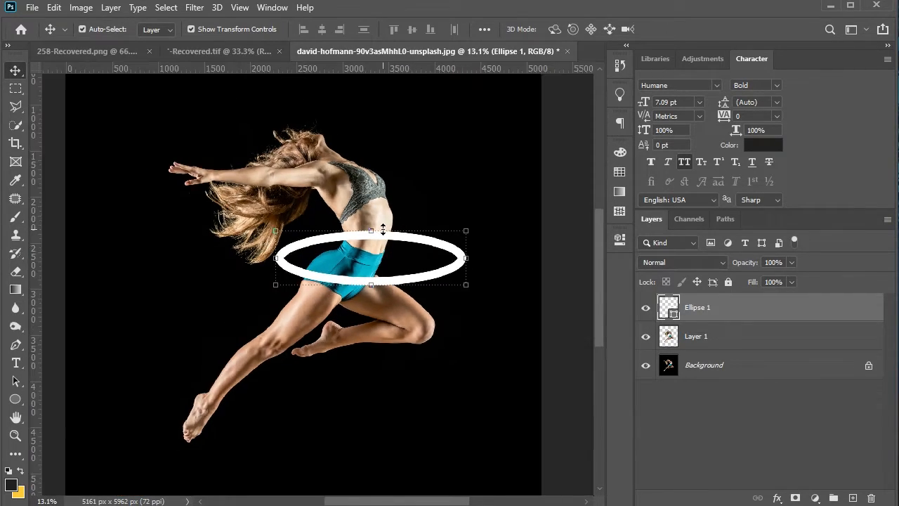
pyautogui.click(491, 204)
pyautogui.scroll(-1, 492, 204)
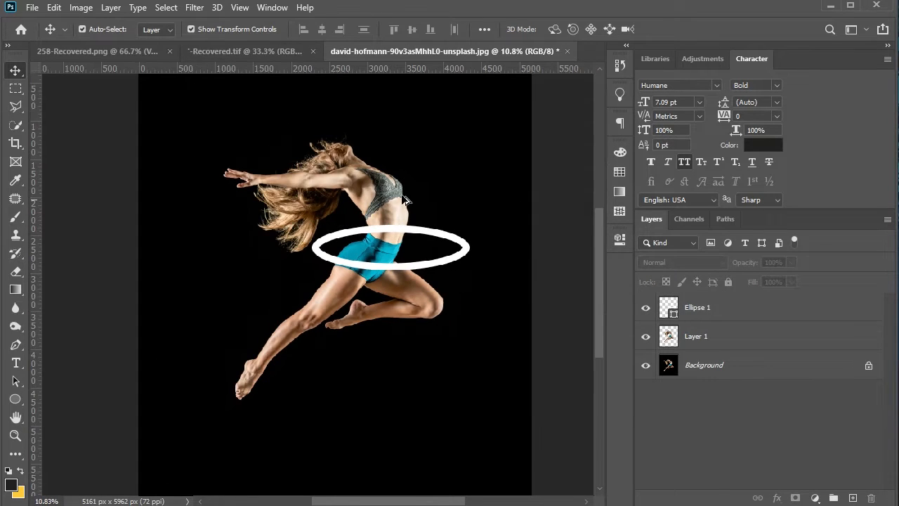
pyautogui.scroll(-1, 385, 198)
pyautogui.scroll(2, 379, 193)
# - Transform the ellipse around the waist, rotating it to about -16.65° and stretching its height to about 112%
pyautogui.click(379, 193)
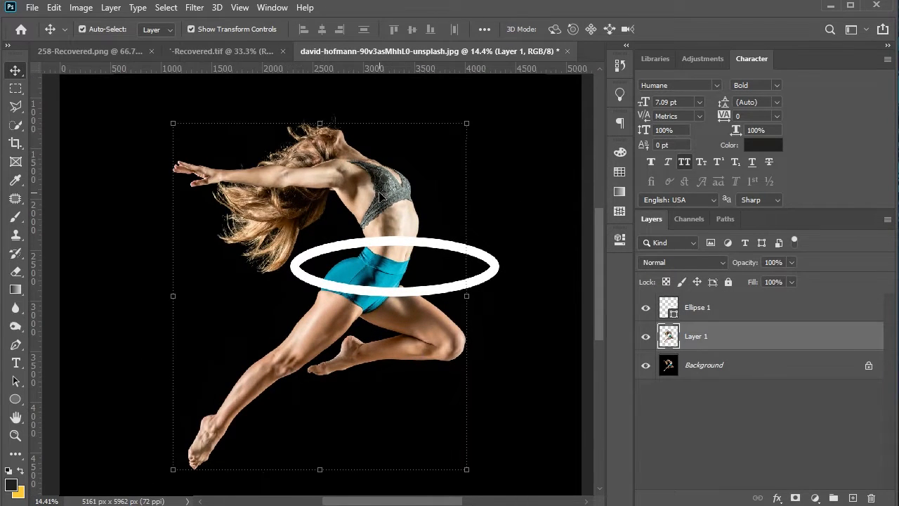
pyautogui.click(517, 267)
pyautogui.click(497, 267)
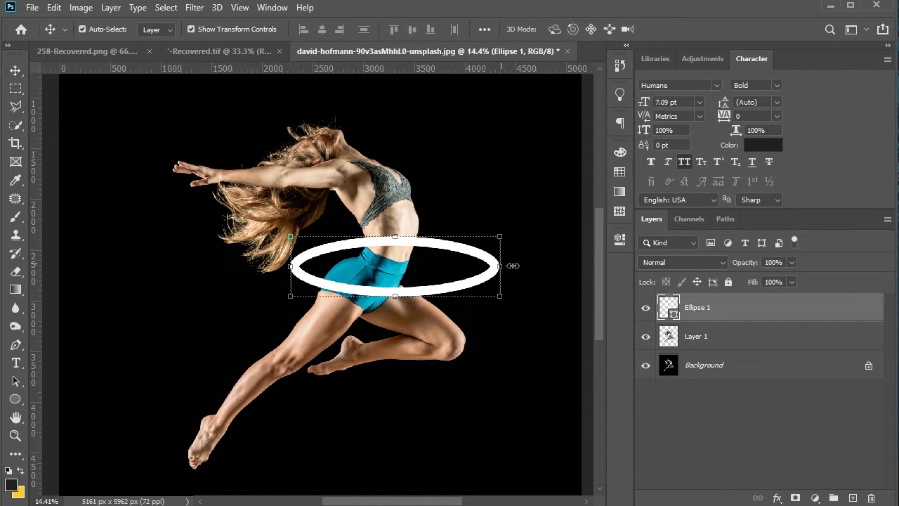
pyautogui.moveTo(518, 260); pyautogui.dragTo(518, 235)
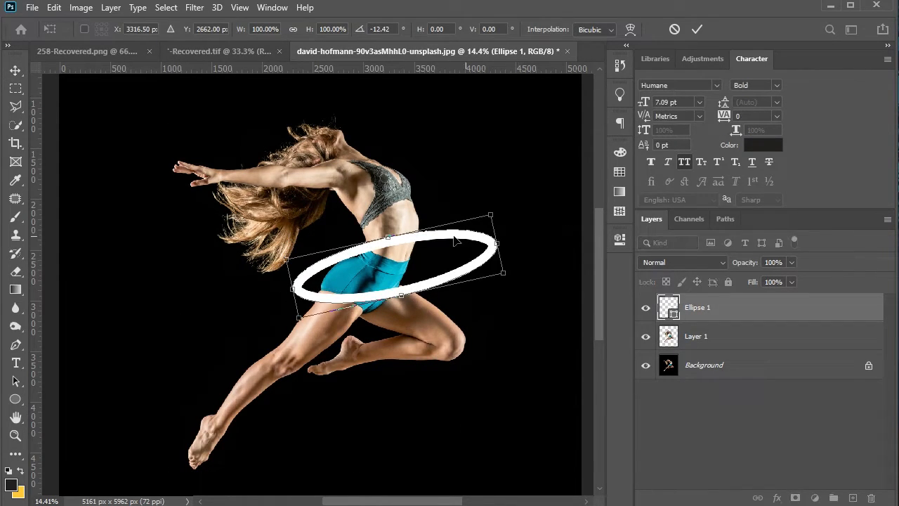
pyautogui.moveTo(453, 237); pyautogui.dragTo(445, 224)
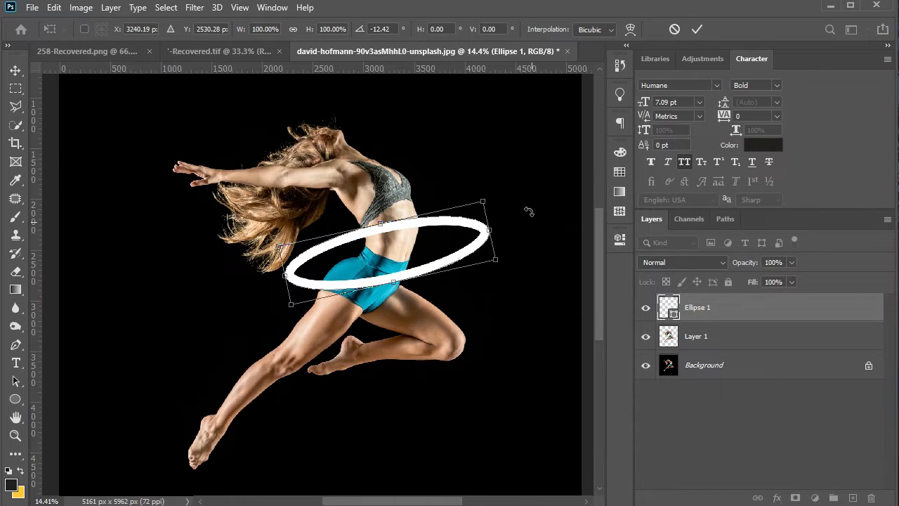
pyautogui.moveTo(527, 207); pyautogui.dragTo(528, 199)
pyautogui.moveTo(440, 222)
pyautogui.mouseDown()
pyautogui.moveTo(454, 217)
pyautogui.moveTo(441, 215)
pyautogui.mouseUp()
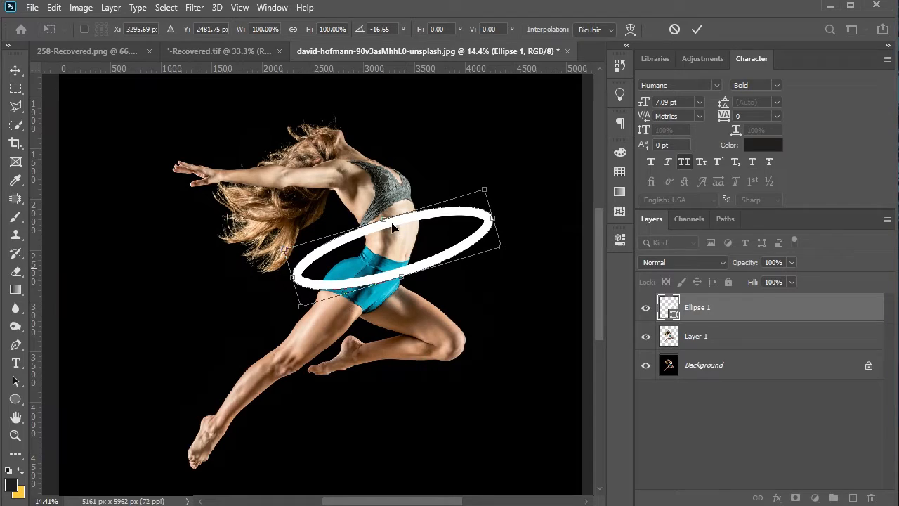
pyautogui.moveTo(384, 220)
pyautogui.mouseDown()
pyautogui.moveTo(383, 207)
pyautogui.moveTo(392, 225)
pyautogui.mouseUp()
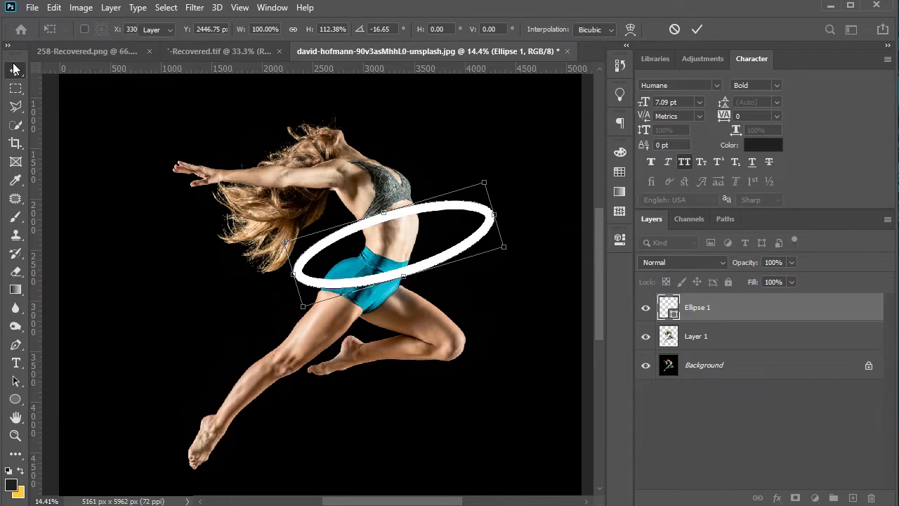
pyautogui.press('Return')
# - Add a layer mask to the ellipse from the dancer layer's outline and invert it to hide the ring over her body
pyautogui.scroll(-3, 331, 218)
pyautogui.scroll(1, 368, 231)
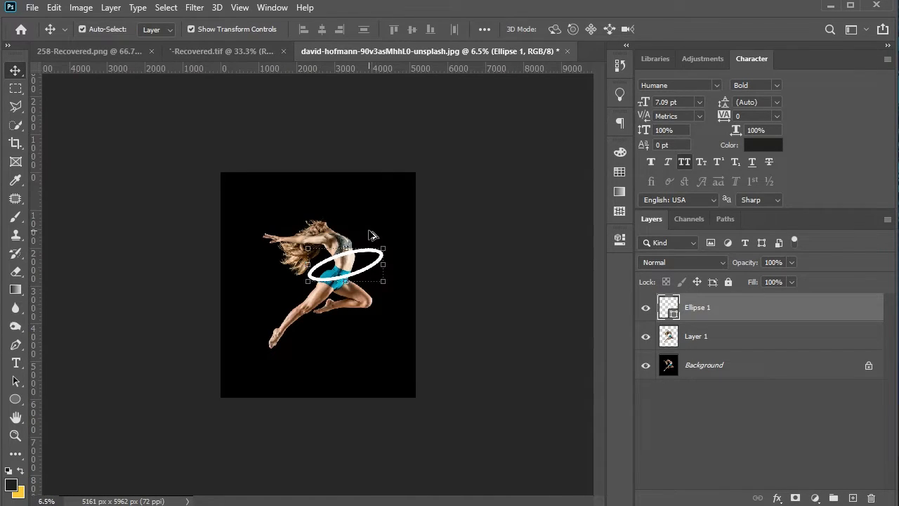
pyautogui.scroll(3, 364, 234)
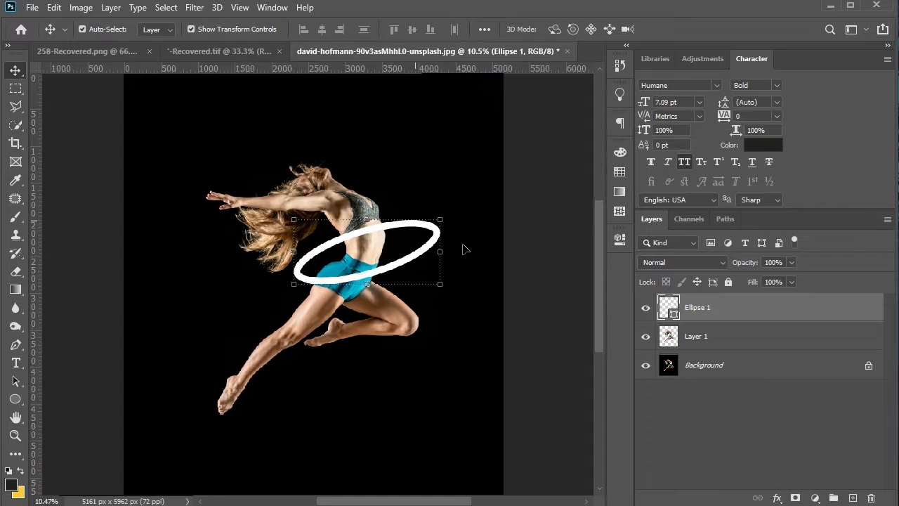
pyautogui.keyDown('ctrl'); pyautogui.click(670, 338); pyautogui.keyUp('ctrl')
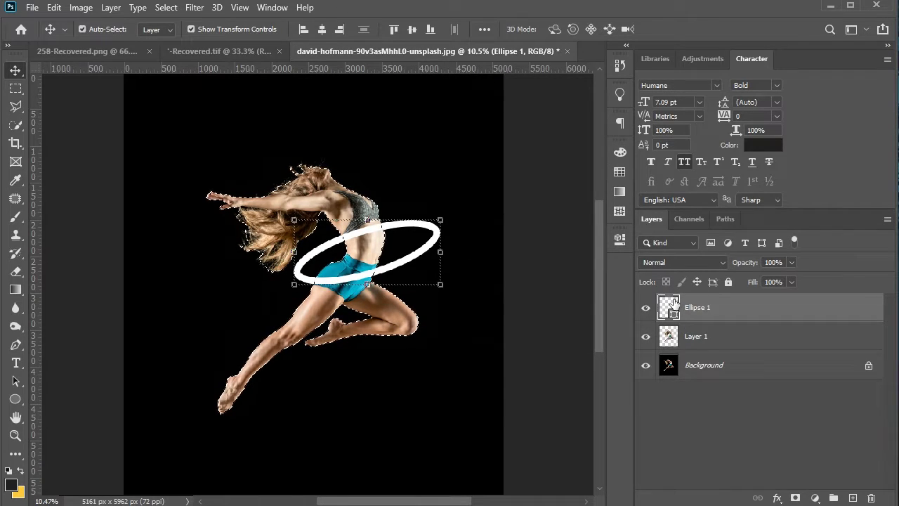
pyautogui.click(795, 497)
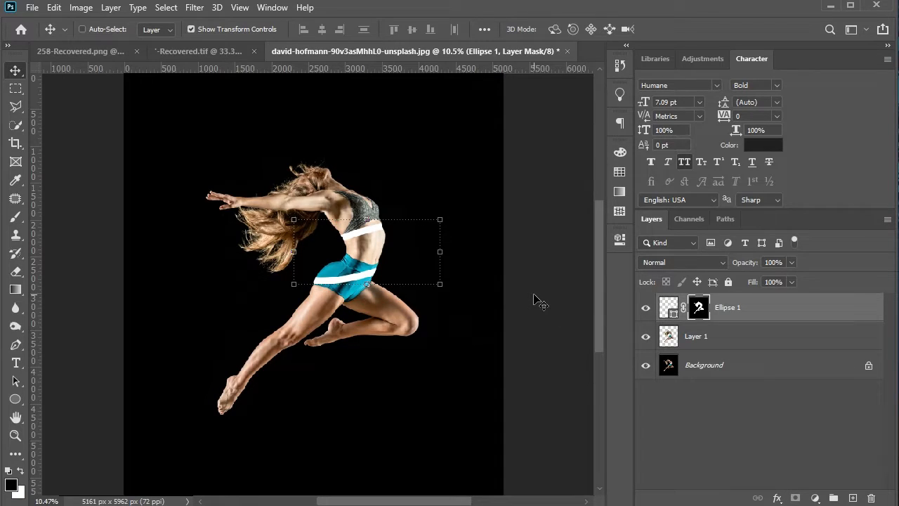
pyautogui.hotkey('ctrl', 'i')
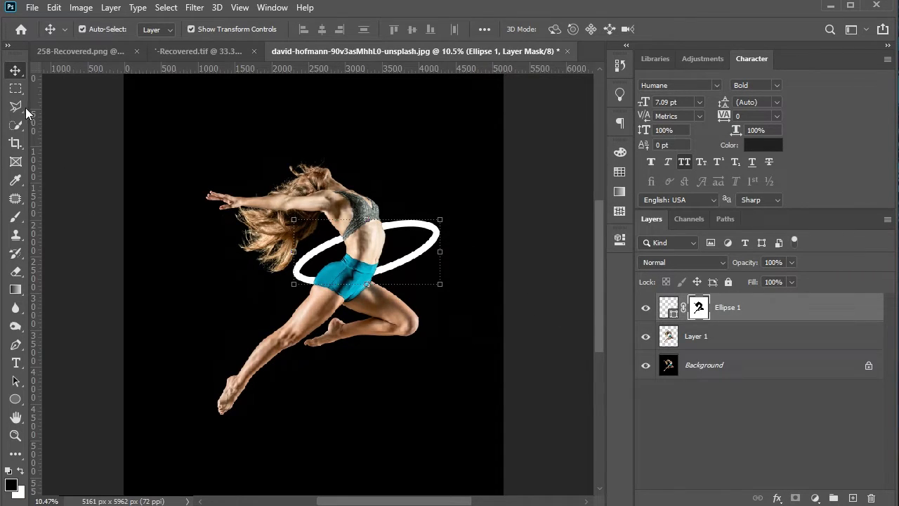
# - Paint white on the ellipse's mask with a 300 px brush to restore the front of the ring across the shorts
pyautogui.click(15, 216)
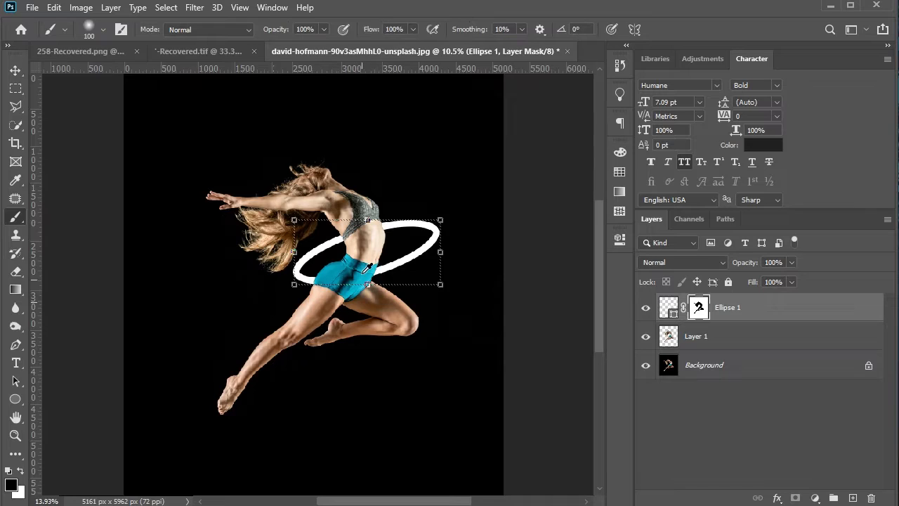
pyautogui.scroll(3, 363, 294)
pyautogui.scroll(1, 362, 271)
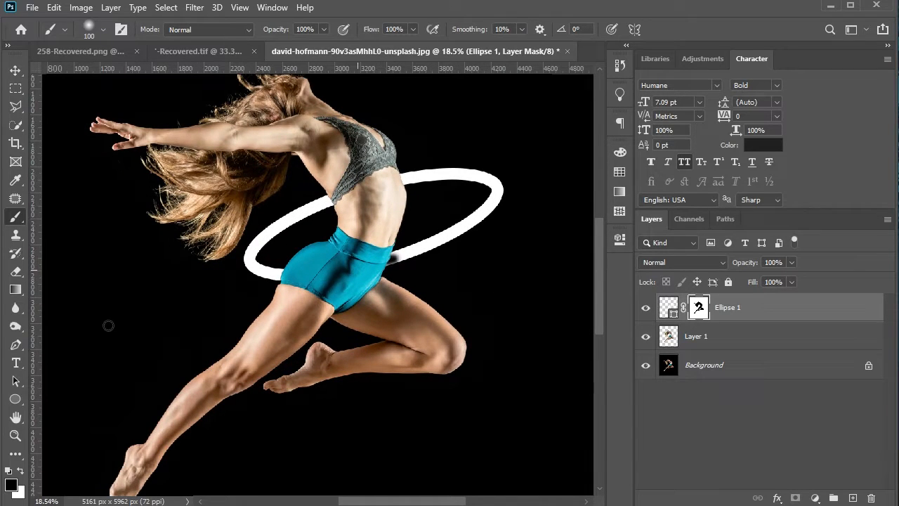
pyautogui.press('x')
pyautogui.press(']')
pyautogui.press(']')
pyautogui.press(']')
pyautogui.press(']')
pyautogui.press(']')
pyautogui.press(']')
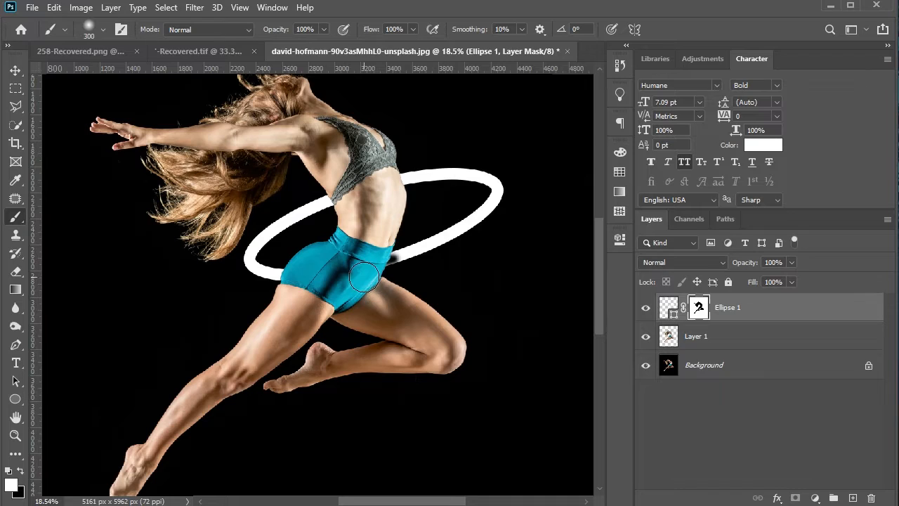
pyautogui.moveTo(378, 280)
pyautogui.mouseDown()
pyautogui.moveTo(334, 267)
pyautogui.moveTo(381, 257)
pyautogui.moveTo(290, 270)
pyautogui.moveTo(310, 273)
pyautogui.moveTo(243, 269)
pyautogui.moveTo(337, 278)
pyautogui.moveTo(297, 279)
pyautogui.moveTo(420, 264)
pyautogui.mouseUp()
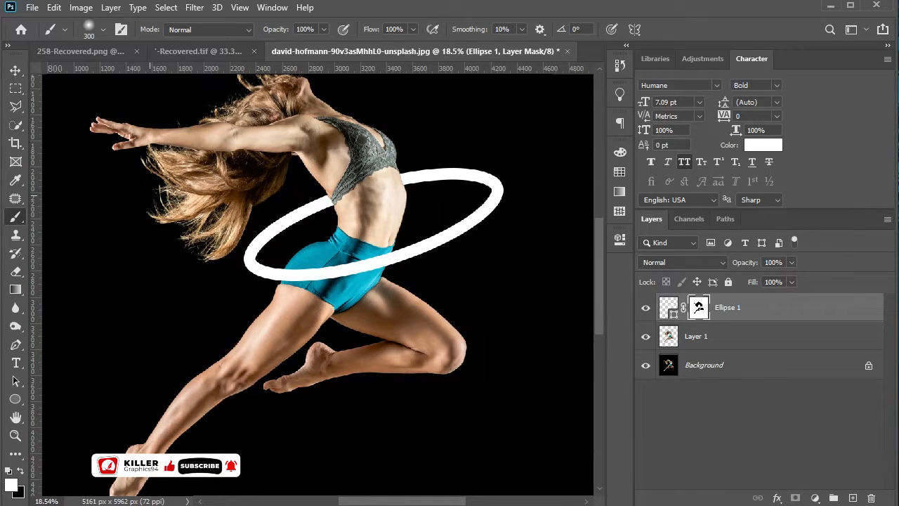
pyautogui.click(15, 71)
pyautogui.click(330, 227)
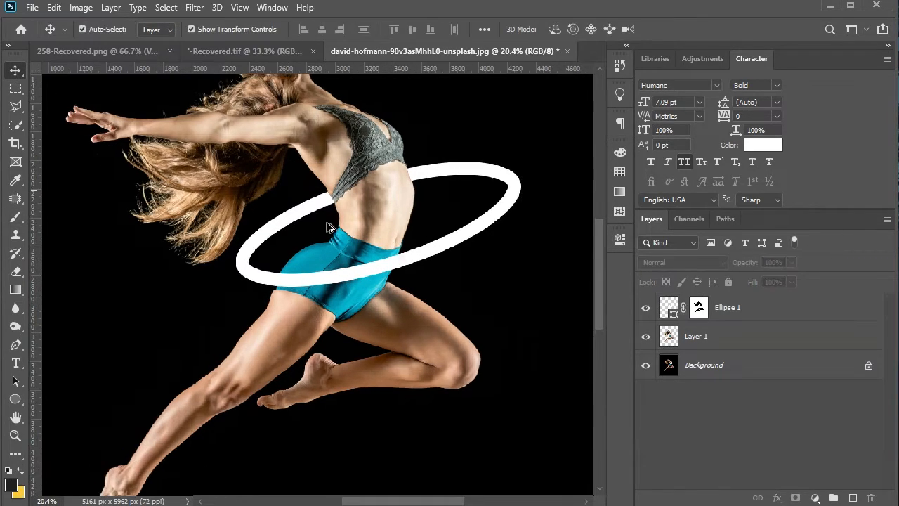
pyautogui.scroll(-3, 330, 227)
pyautogui.scroll(-3, 330, 227)
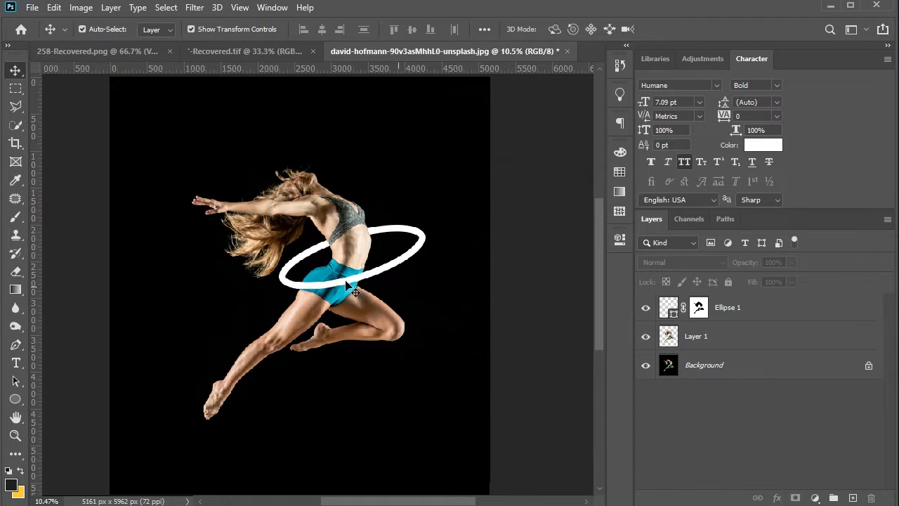
pyautogui.scroll(3, 345, 284)
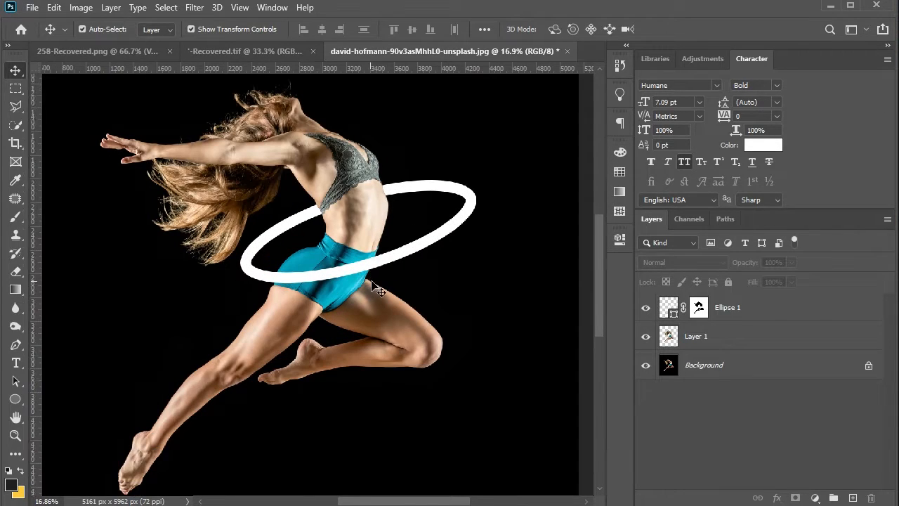
pyautogui.click(378, 276)
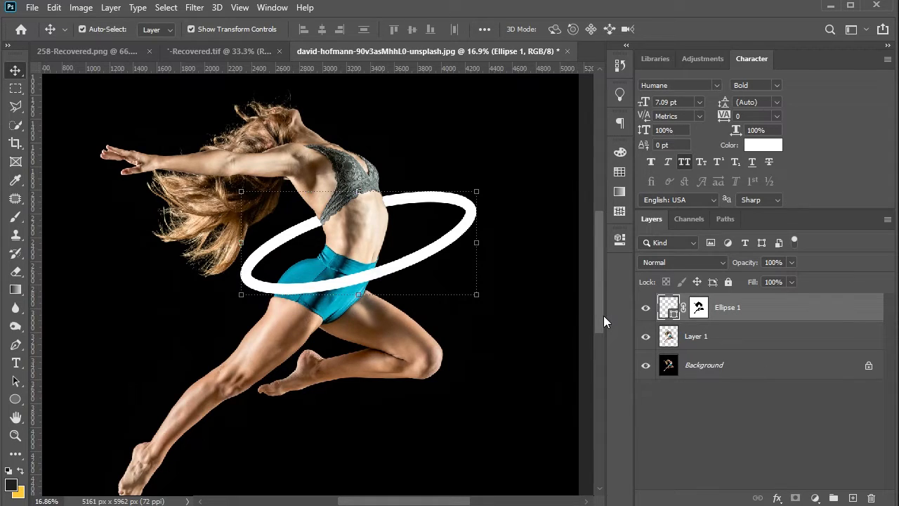
pyautogui.click(777, 497)
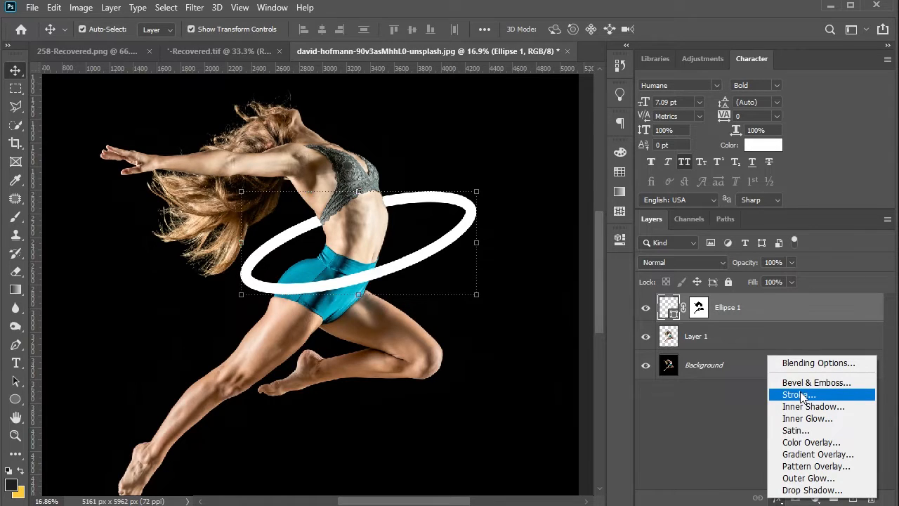
pyautogui.click(812, 442)
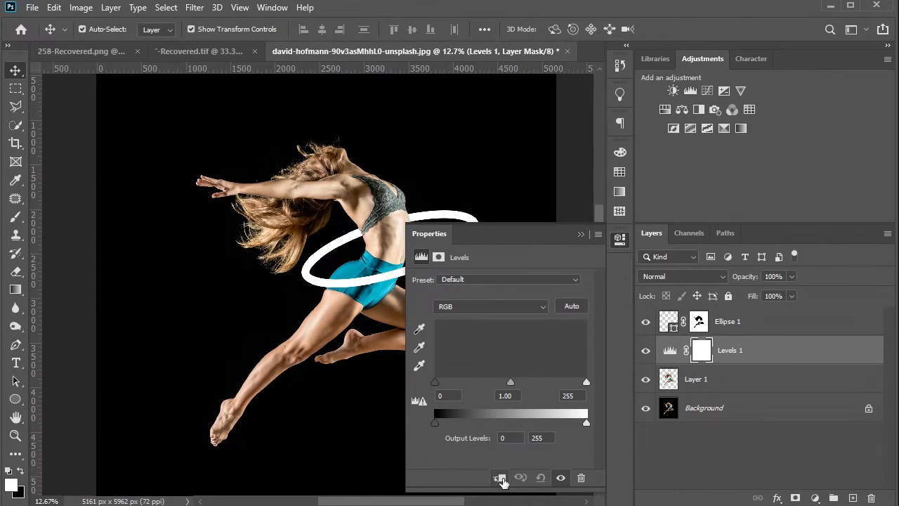
# - Clip the Levels adjustment to the dancer layer, try an RGB midtone of 0.81 and undo that midtone change
pyautogui.click(500, 478)
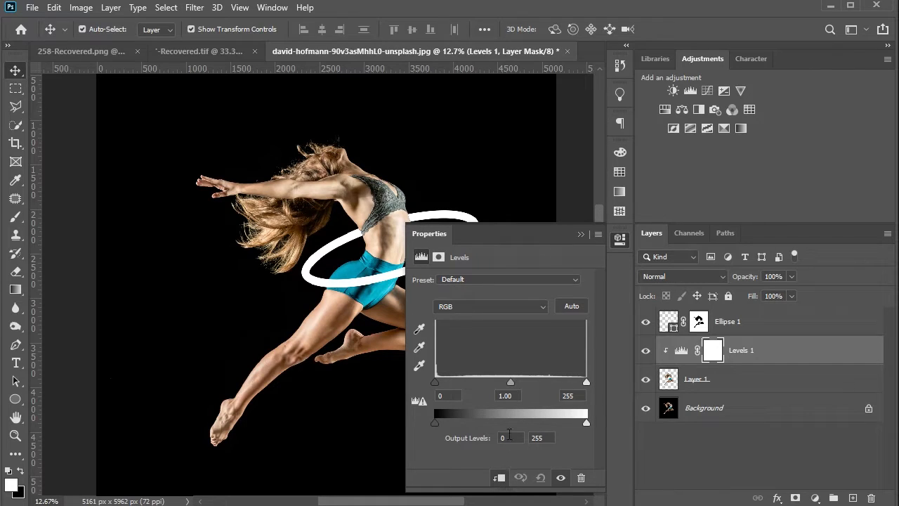
pyautogui.moveTo(512, 380)
pyautogui.mouseDown()
pyautogui.moveTo(481, 383)
pyautogui.moveTo(534, 376)
pyautogui.moveTo(521, 380)
pyautogui.mouseUp()
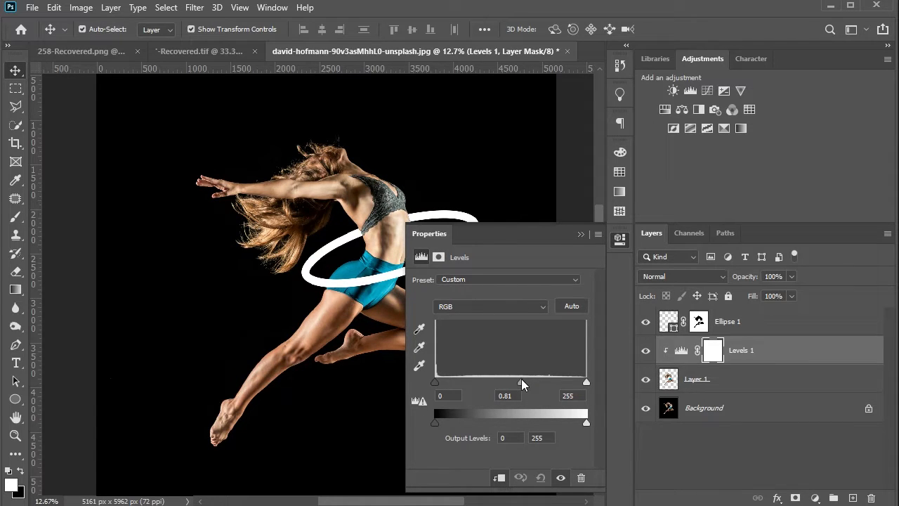
pyautogui.hotkey('ctrl', 'z')
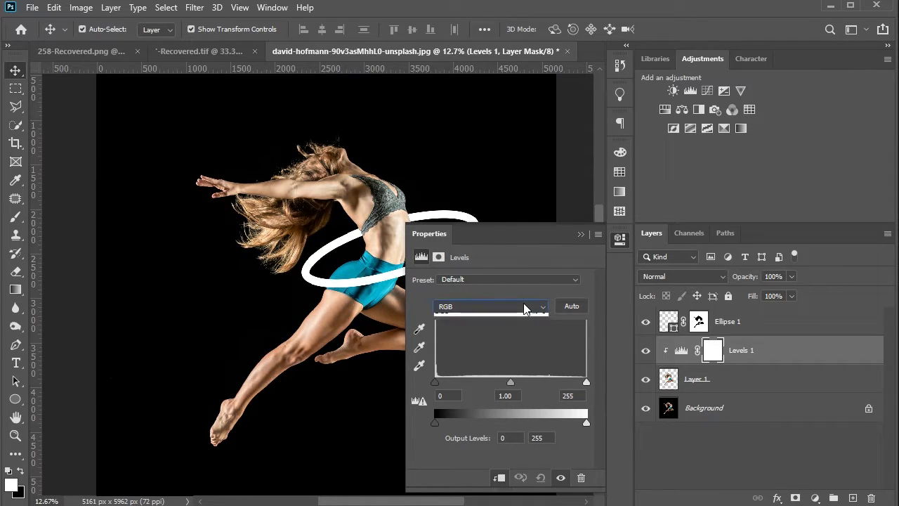
# - In the Blue channel of the Levels adjustment, set the midtone to 0.66 and the black input level to 9
pyautogui.click(523, 306)
pyautogui.click(512, 350)
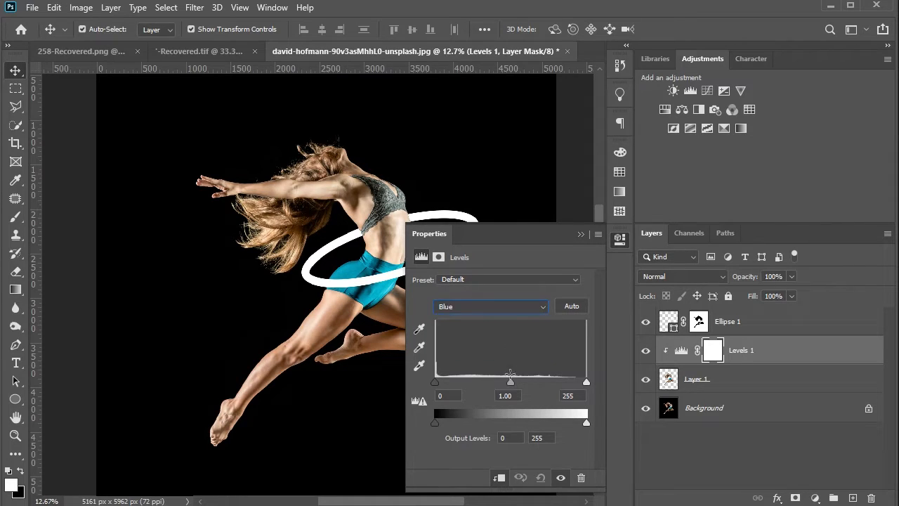
pyautogui.moveTo(509, 384); pyautogui.dragTo(514, 383)
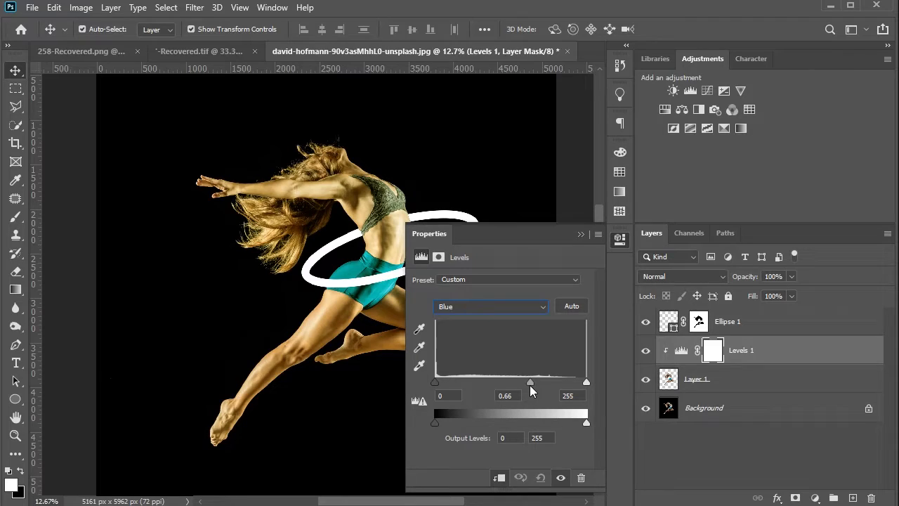
pyautogui.moveTo(529, 384); pyautogui.dragTo(510, 385)
pyautogui.moveTo(528, 383); pyautogui.dragTo(498, 383)
pyautogui.moveTo(436, 384)
pyautogui.mouseDown()
pyautogui.moveTo(484, 381)
pyautogui.moveTo(441, 387)
pyautogui.mouseUp()
pyautogui.moveTo(586, 386); pyautogui.dragTo(611, 379)
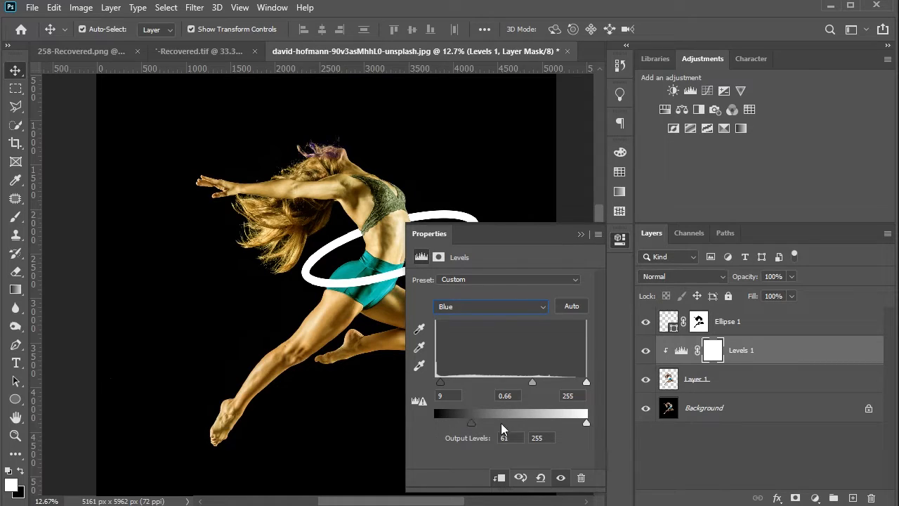
pyautogui.moveTo(501, 423); pyautogui.dragTo(354, 420)
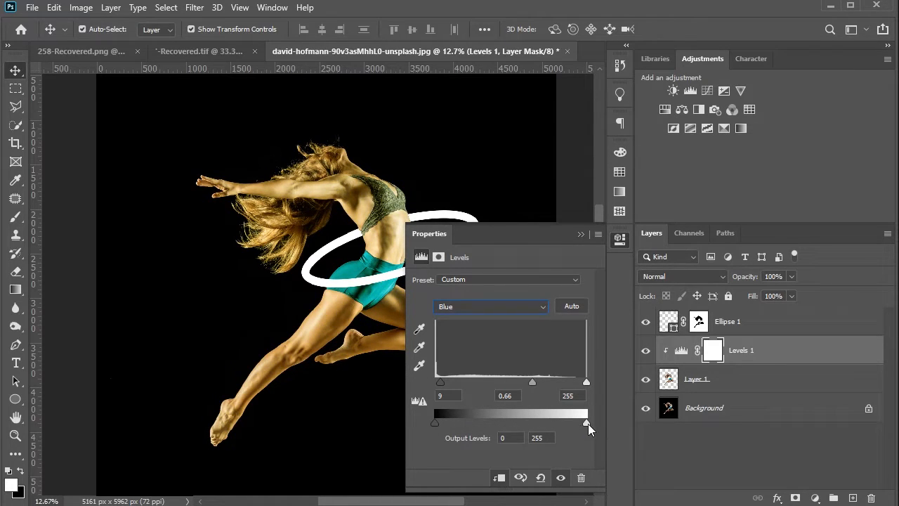
pyautogui.moveTo(587, 423); pyautogui.dragTo(630, 422)
# - In the RGB channel of the Levels adjustment, lower the white output level to 207 and raise the black input level to 18
pyautogui.click(514, 309)
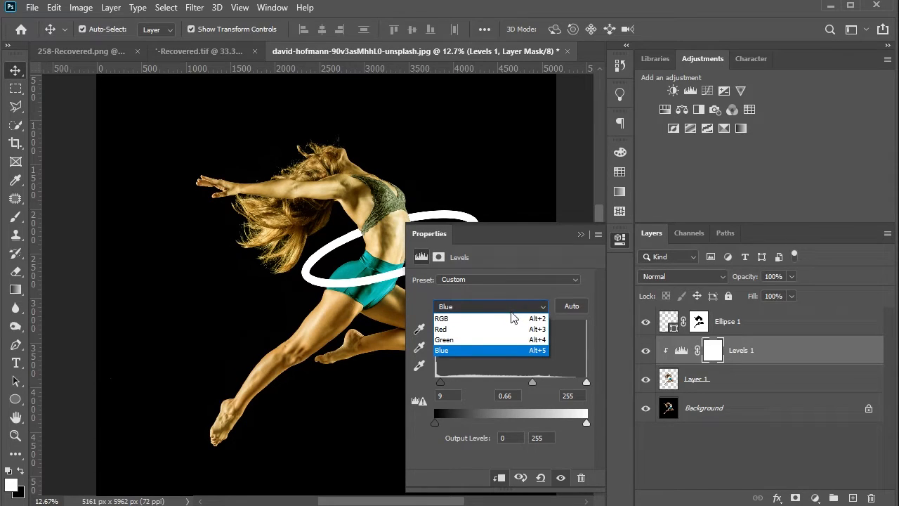
pyautogui.click(498, 318)
pyautogui.moveTo(587, 423); pyautogui.dragTo(542, 425)
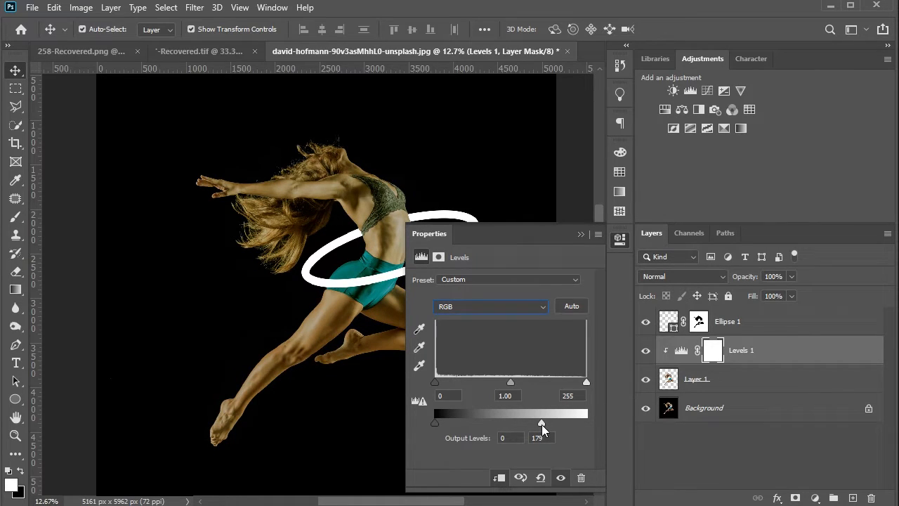
pyautogui.moveTo(546, 424); pyautogui.dragTo(557, 424)
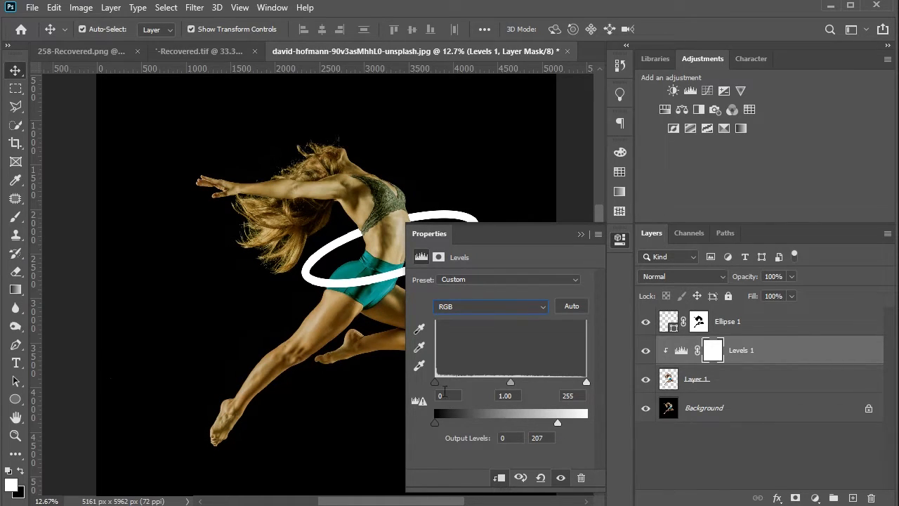
pyautogui.moveTo(435, 381); pyautogui.dragTo(446, 383)
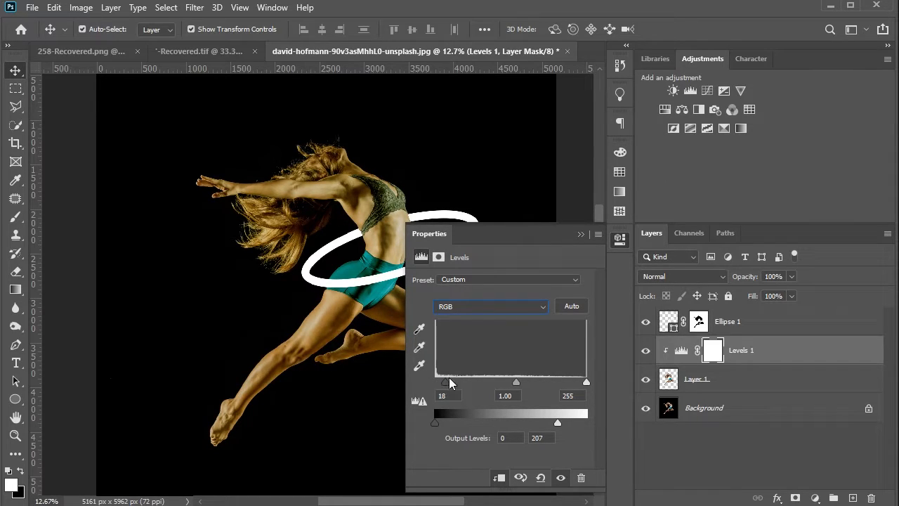
pyautogui.click(580, 234)
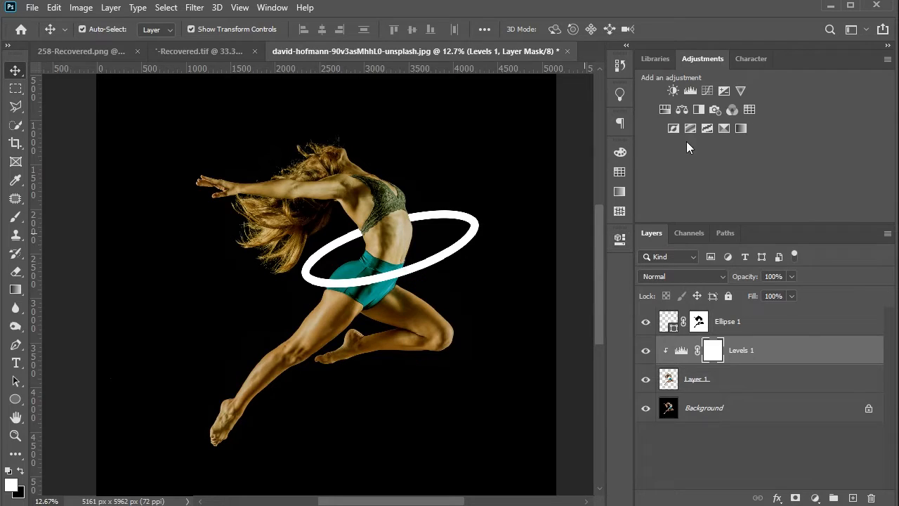
# - Add a Brightness/Contrast adjustment clipped to the dancer layer, with brightness -43 and contrast 12
pyautogui.click(673, 91)
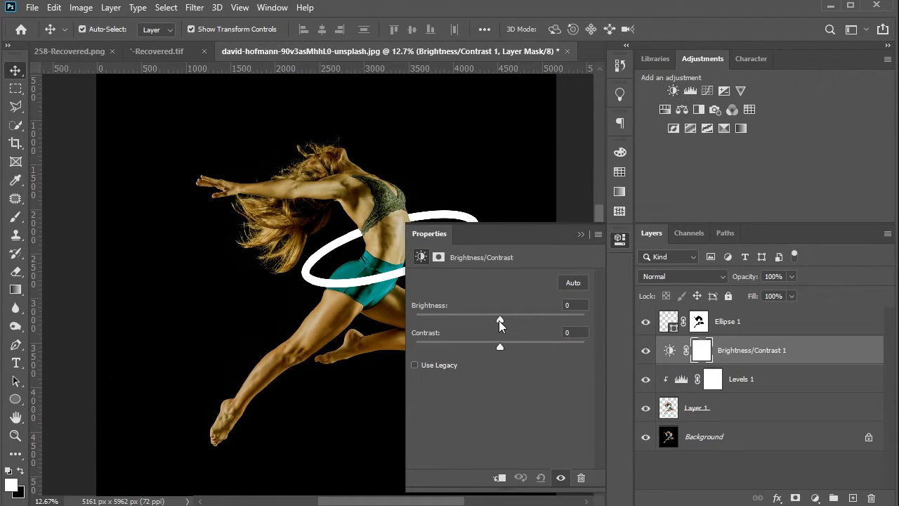
pyautogui.moveTo(498, 320); pyautogui.dragTo(508, 351)
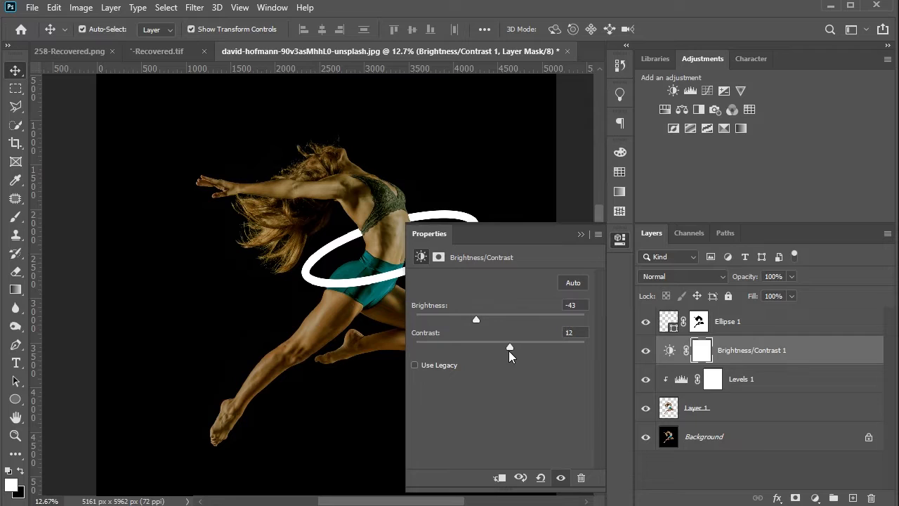
pyautogui.click(580, 233)
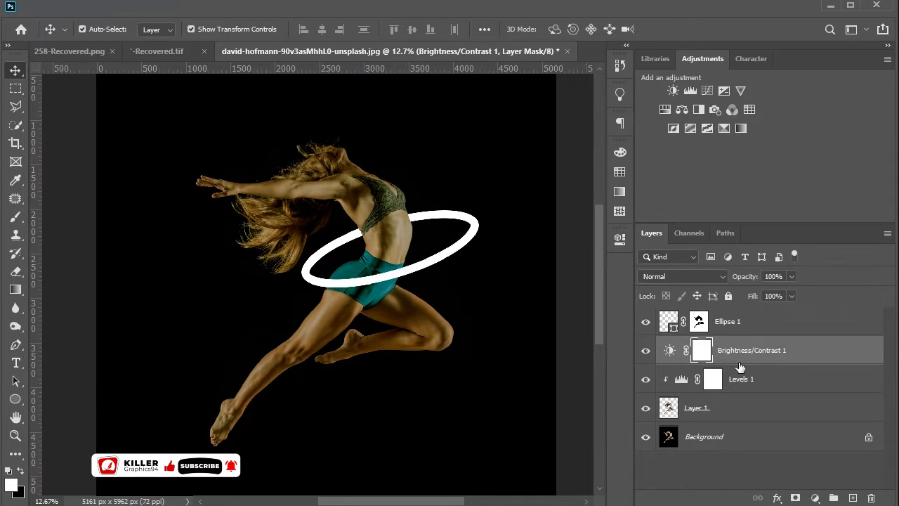
pyautogui.hotkey('ctrl', 'alt', 'g')
pyautogui.scroll(-1, 452, 309)
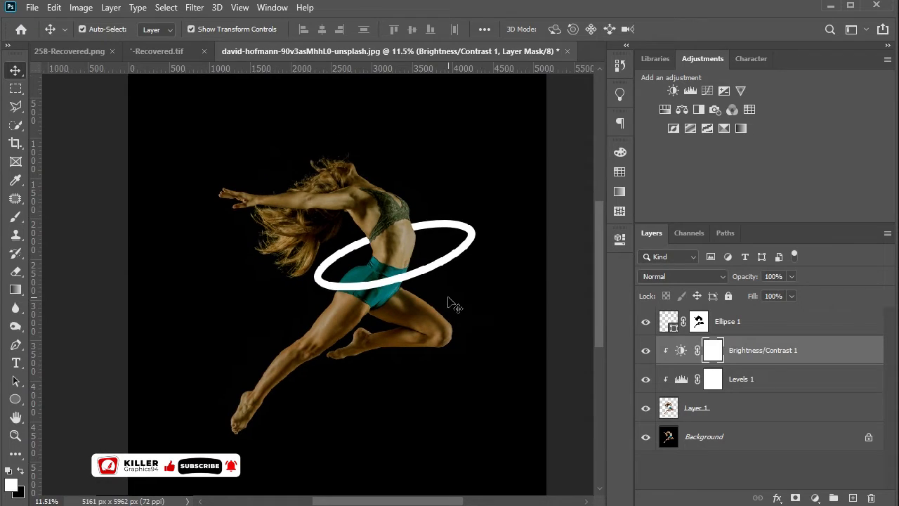
pyautogui.scroll(1, 449, 285)
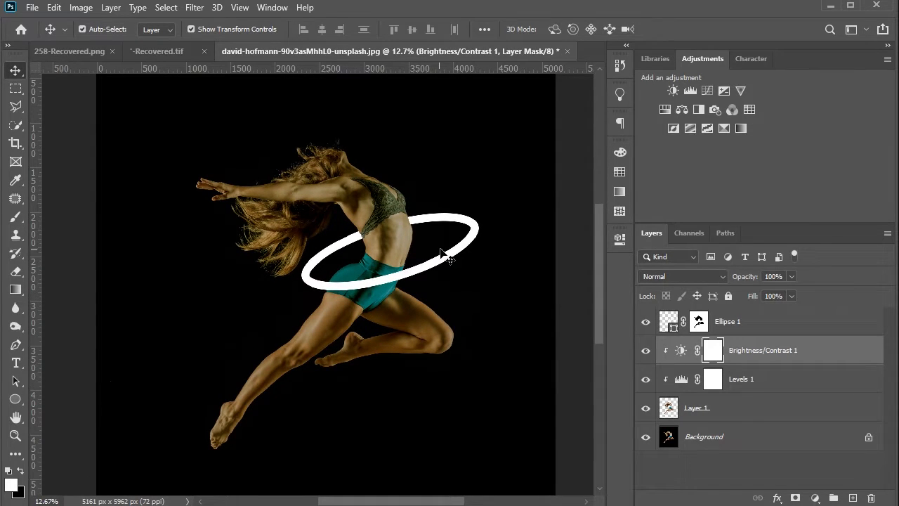
# - Add a Color Overlay to the ellipse ring using the yellow color ffc600
pyautogui.click(451, 257)
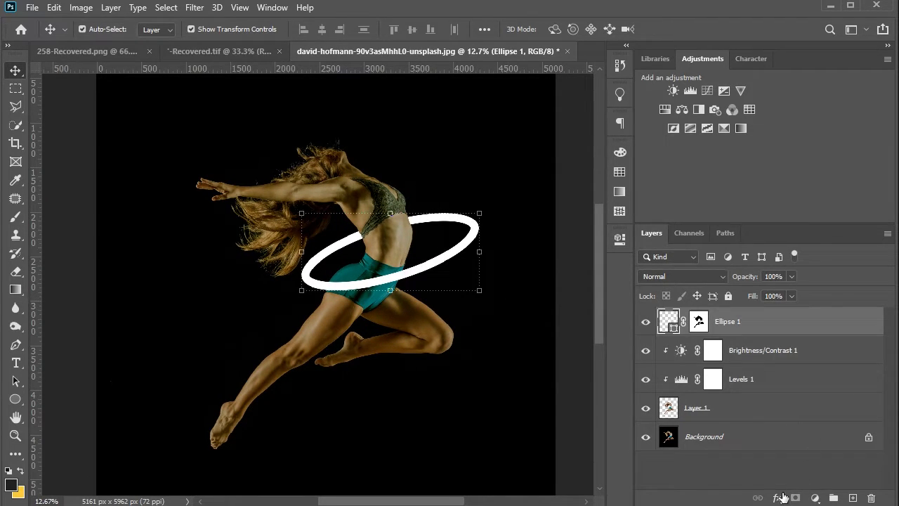
pyautogui.click(781, 497)
pyautogui.click(785, 441)
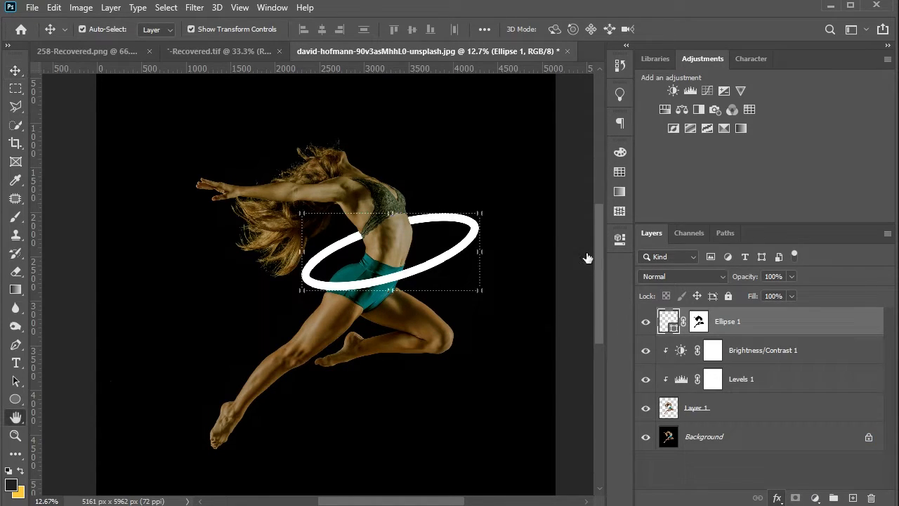
pyautogui.click(685, 121)
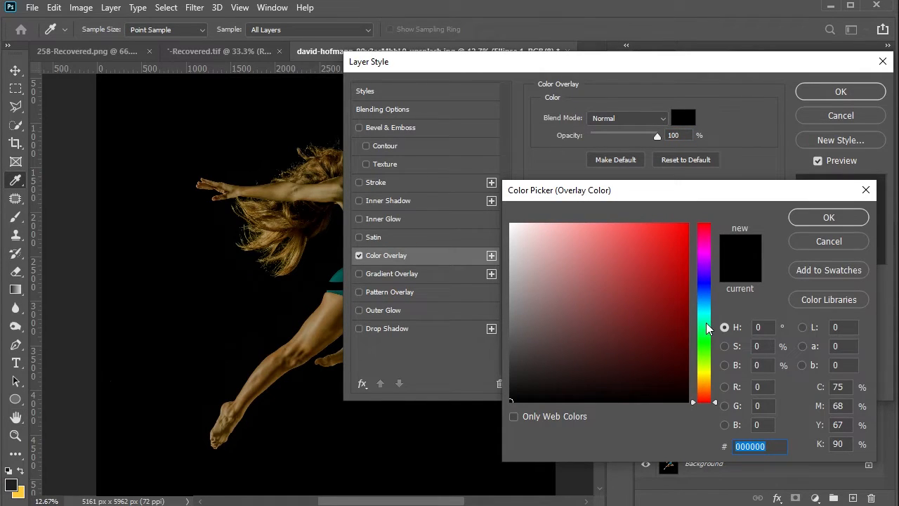
pyautogui.write('ff')
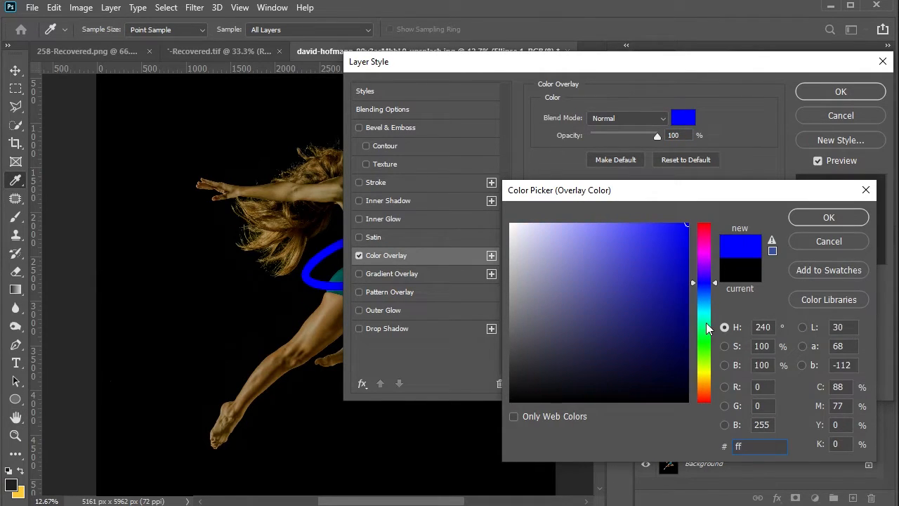
pyautogui.write('c')
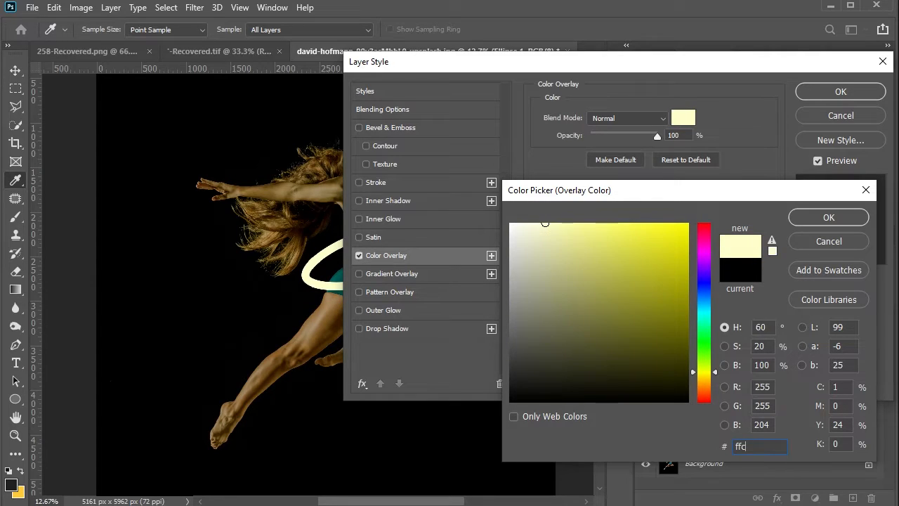
pyautogui.write('600')
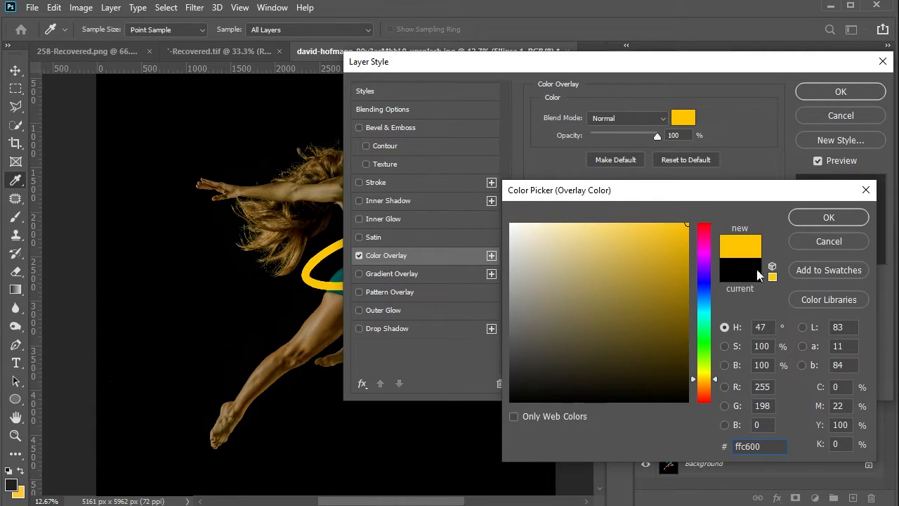
pyautogui.click(812, 219)
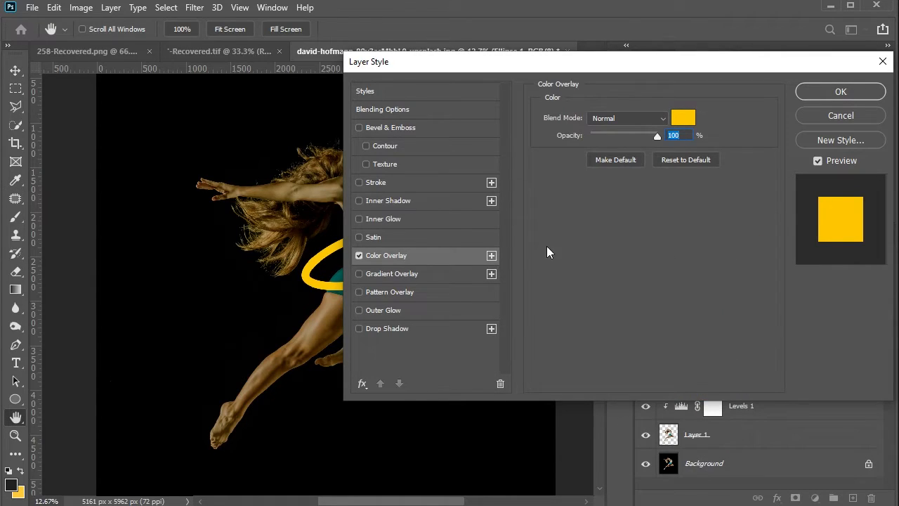
# - Add an Inner Glow to the ellipse ring with 85% opacity and its source set to Center
pyautogui.click(461, 217)
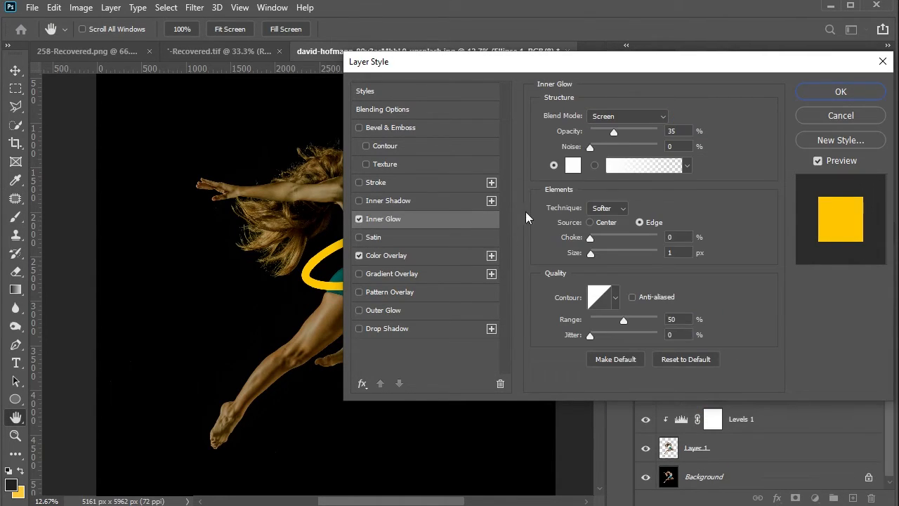
pyautogui.click(684, 132)
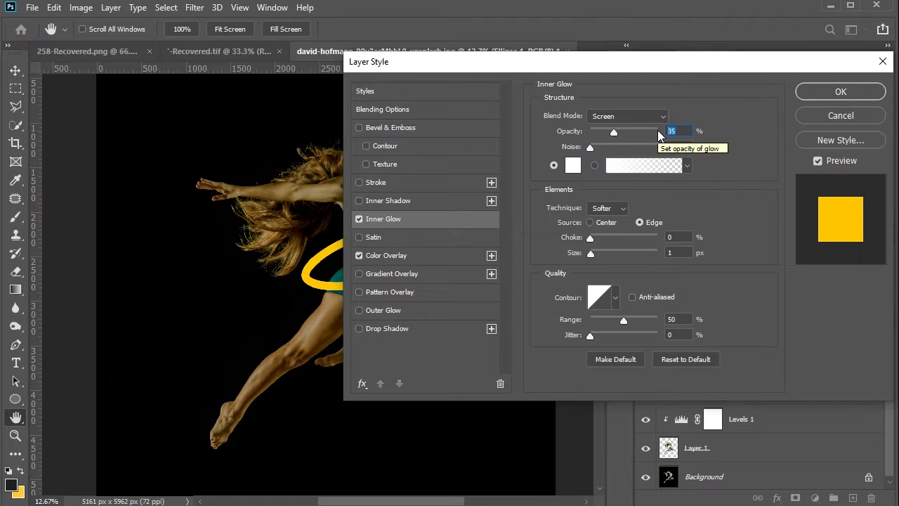
pyautogui.press('BackSpace')
pyautogui.press('BackSpace')
pyautogui.write('85')
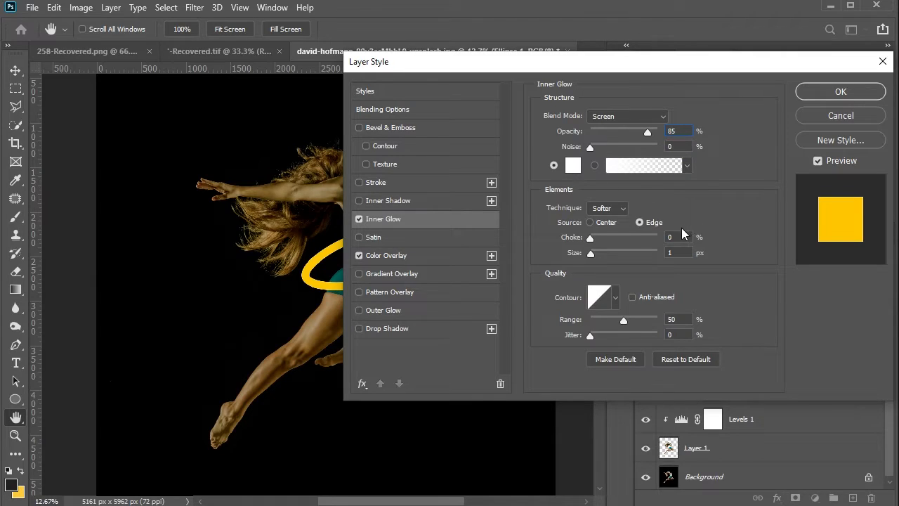
pyautogui.click(591, 221)
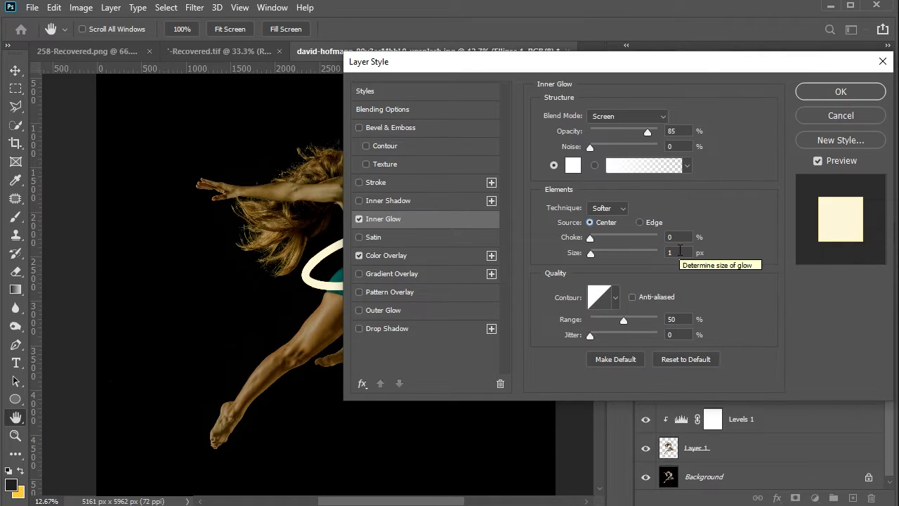
# - Set the Inner Glow size to 46 px and its range to 79%
pyautogui.click(678, 251)
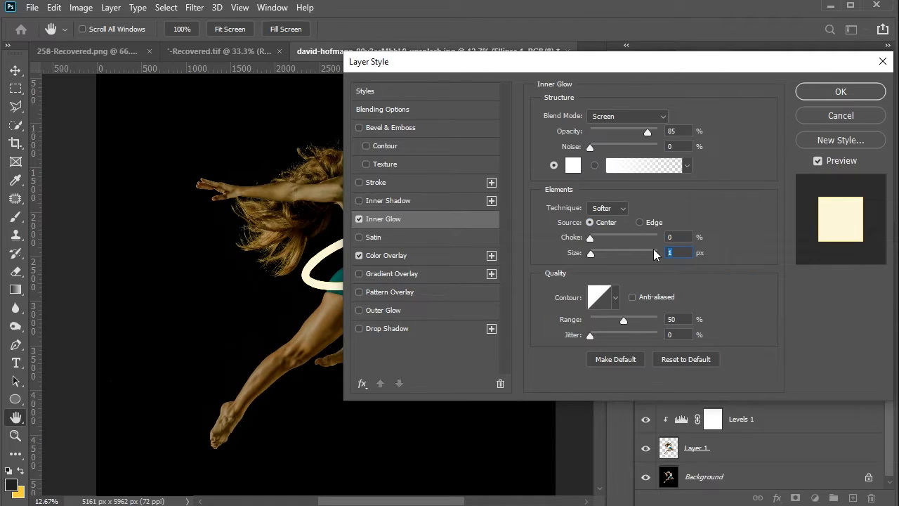
pyautogui.write('15')
pyautogui.moveTo(601, 257); pyautogui.dragTo(608, 255)
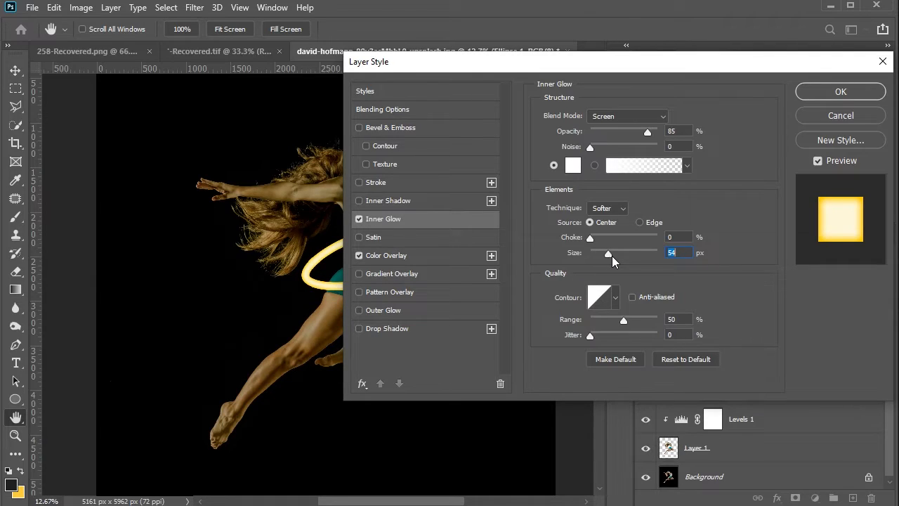
pyautogui.moveTo(612, 255); pyautogui.dragTo(606, 255)
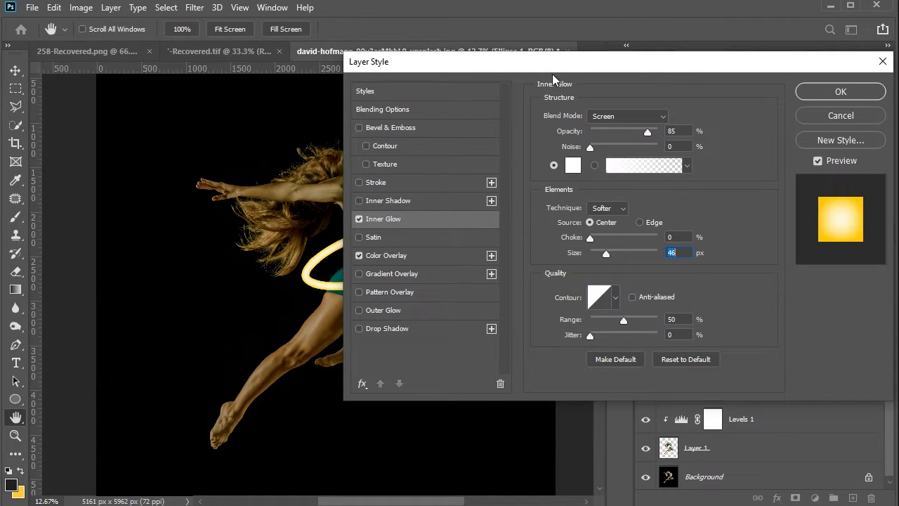
pyautogui.moveTo(571, 72); pyautogui.dragTo(819, 89)
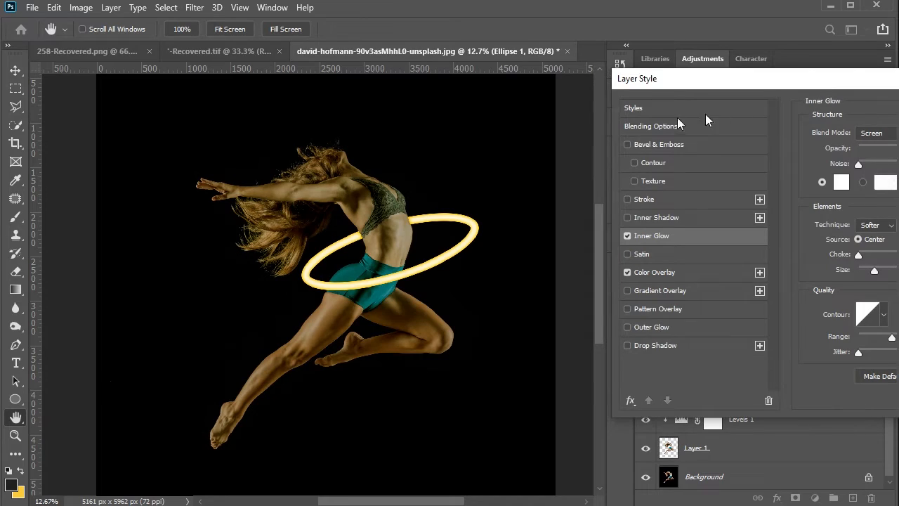
pyautogui.moveTo(705, 113); pyautogui.dragTo(568, 121)
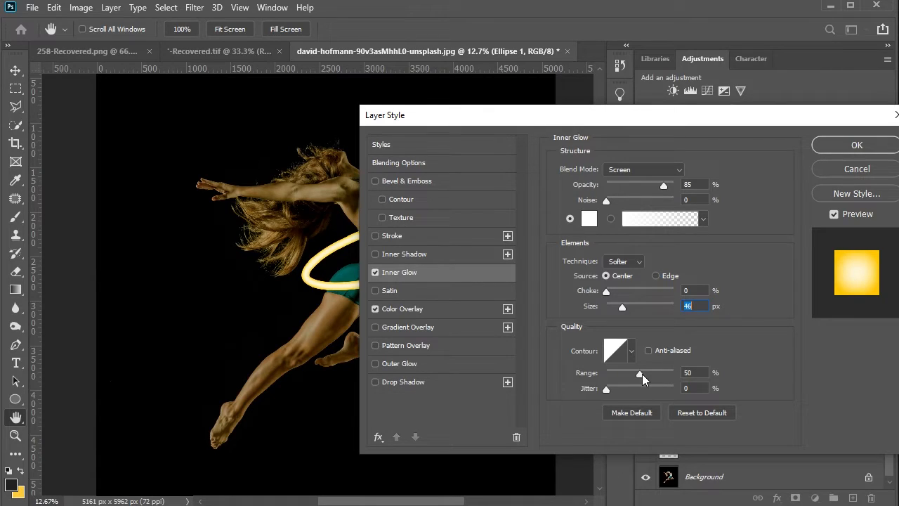
pyautogui.moveTo(642, 373); pyautogui.dragTo(661, 371)
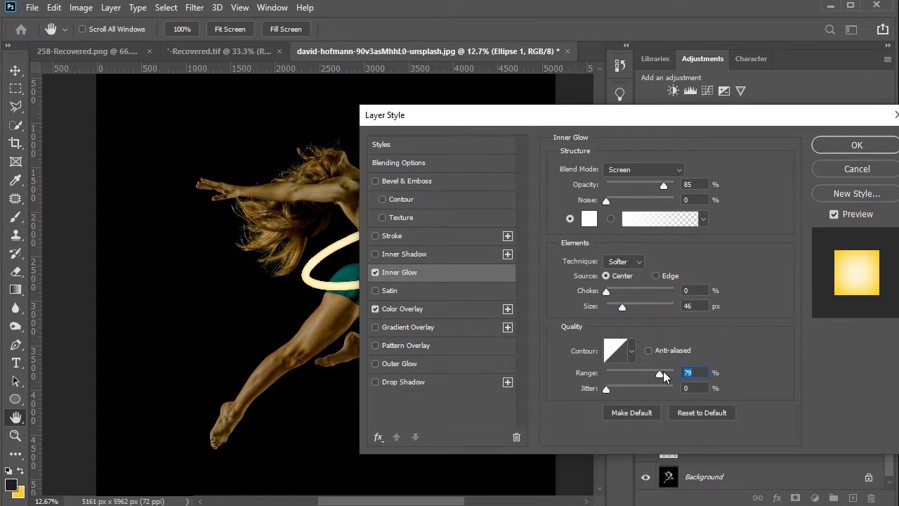
# - Add an Outer Glow to the ring using the orange-yellow color ffb400
pyautogui.click(439, 363)
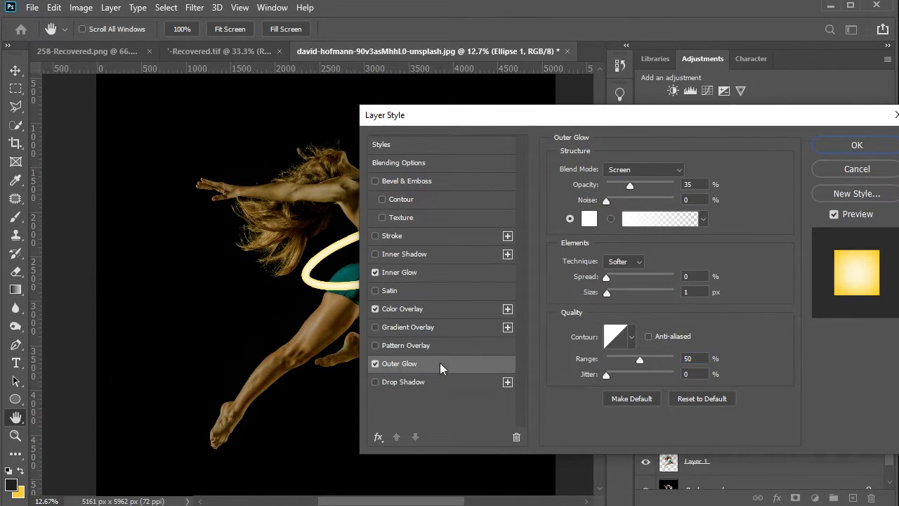
pyautogui.click(589, 221)
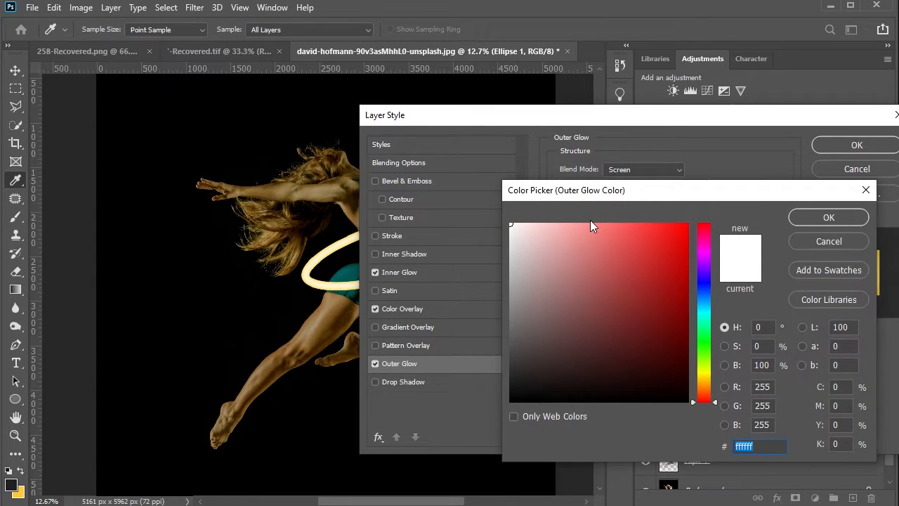
pyautogui.write('ffb')
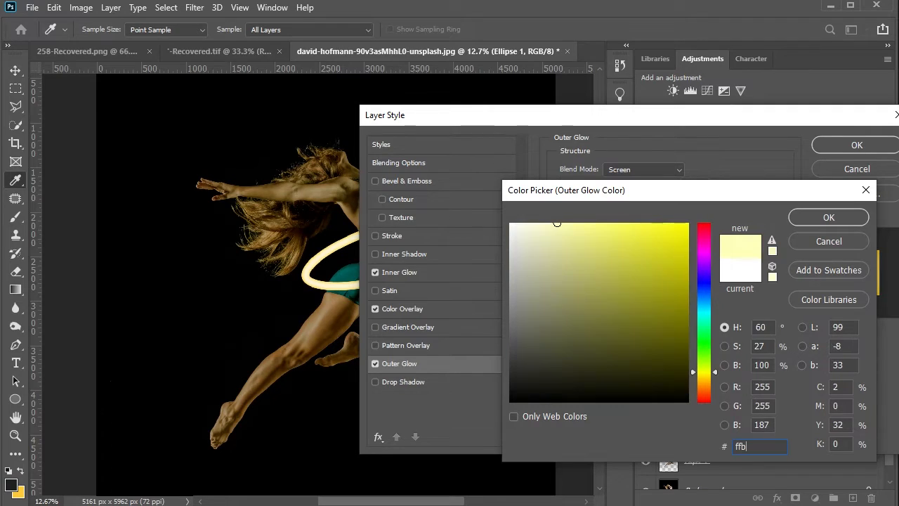
pyautogui.write('400')
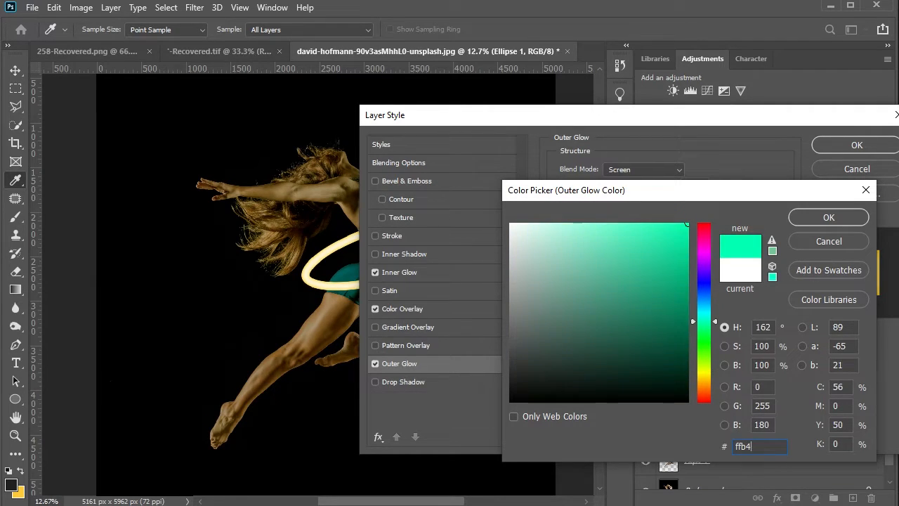
pyautogui.click(825, 222)
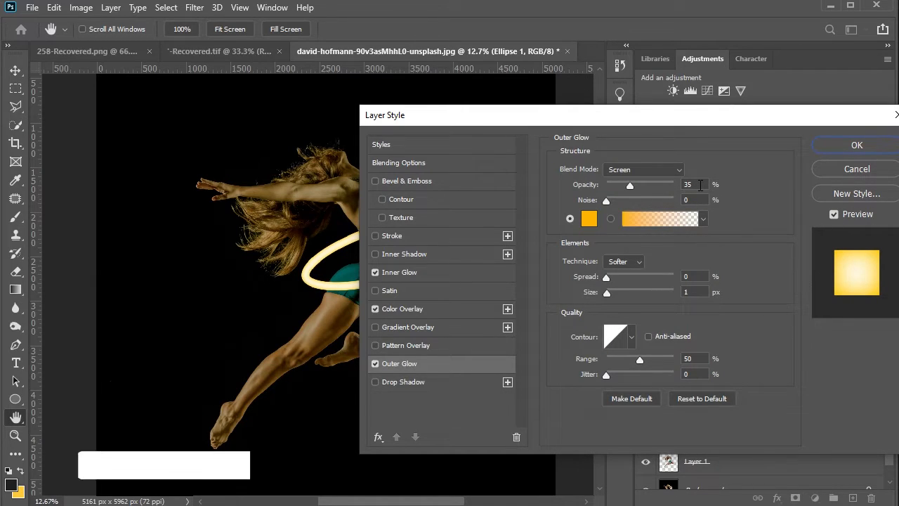
# - Set the Outer Glow opacity to 50% and enlarge its size to 122 px
pyautogui.doubleClick(694, 184)
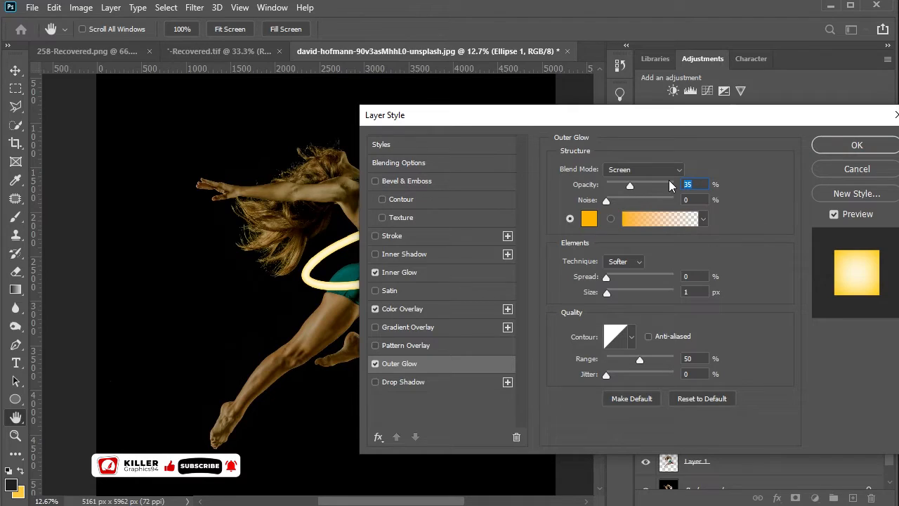
pyautogui.write('50')
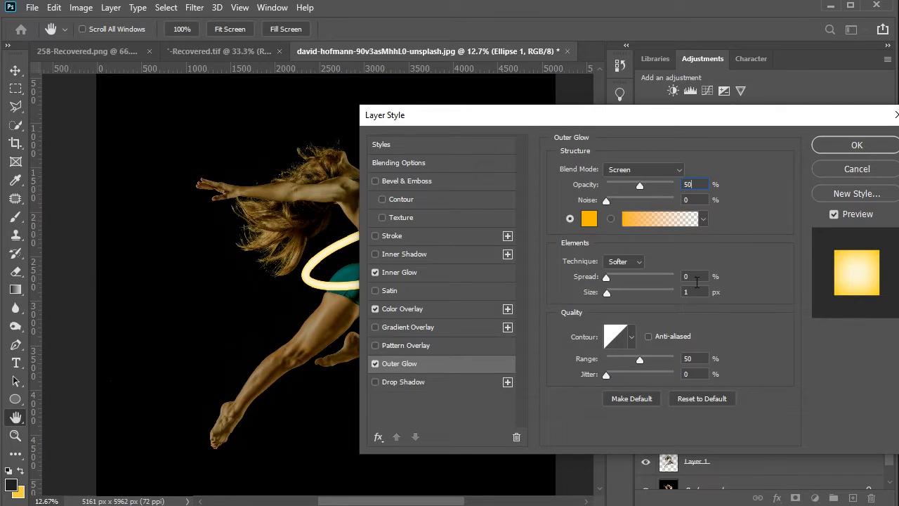
pyautogui.click(697, 291)
pyautogui.write('50')
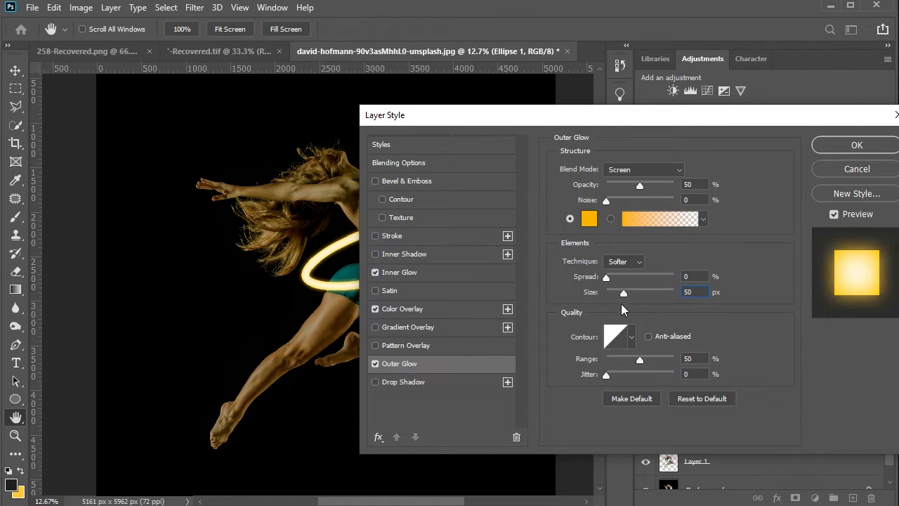
pyautogui.moveTo(622, 296); pyautogui.dragTo(636, 300)
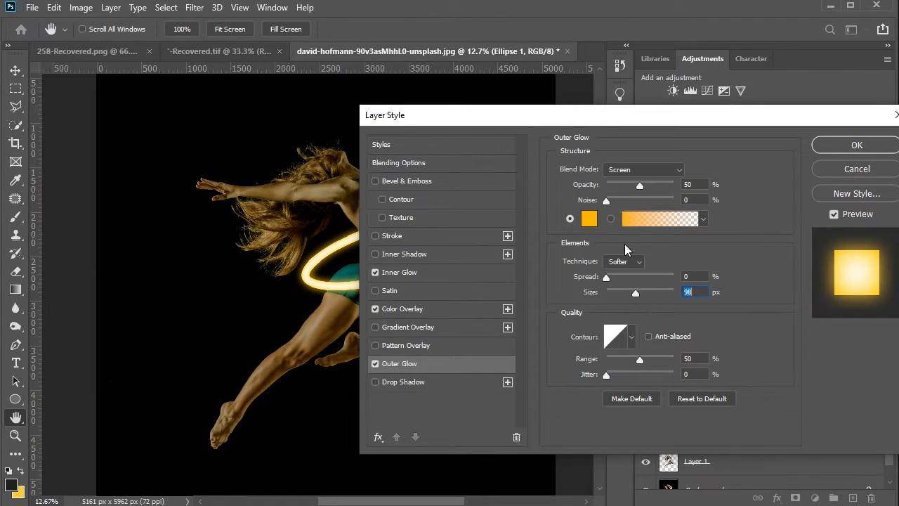
pyautogui.moveTo(585, 123); pyautogui.dragTo(590, 226)
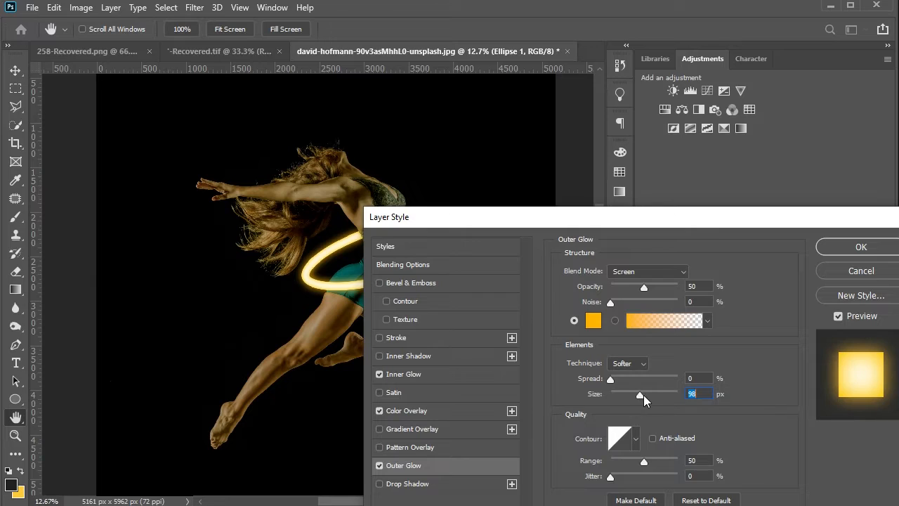
pyautogui.moveTo(644, 395); pyautogui.dragTo(650, 395)
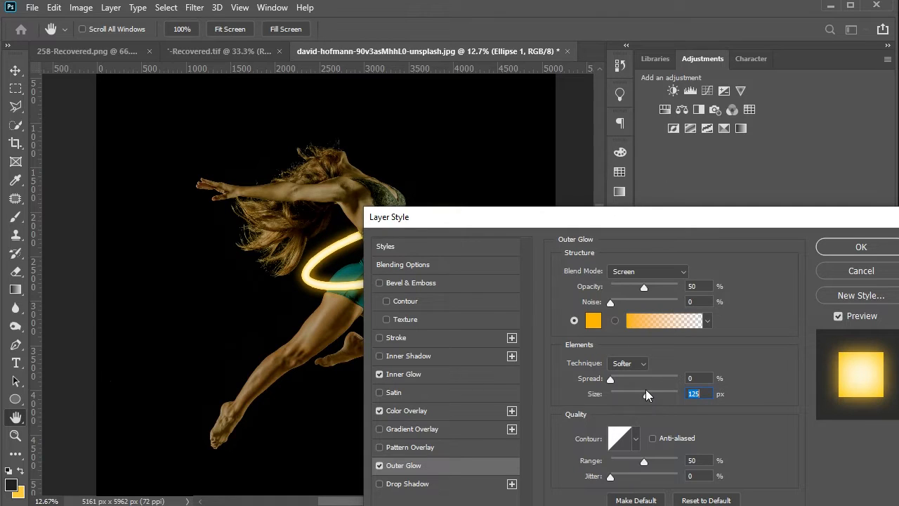
pyautogui.moveTo(640, 212); pyautogui.dragTo(719, 125)
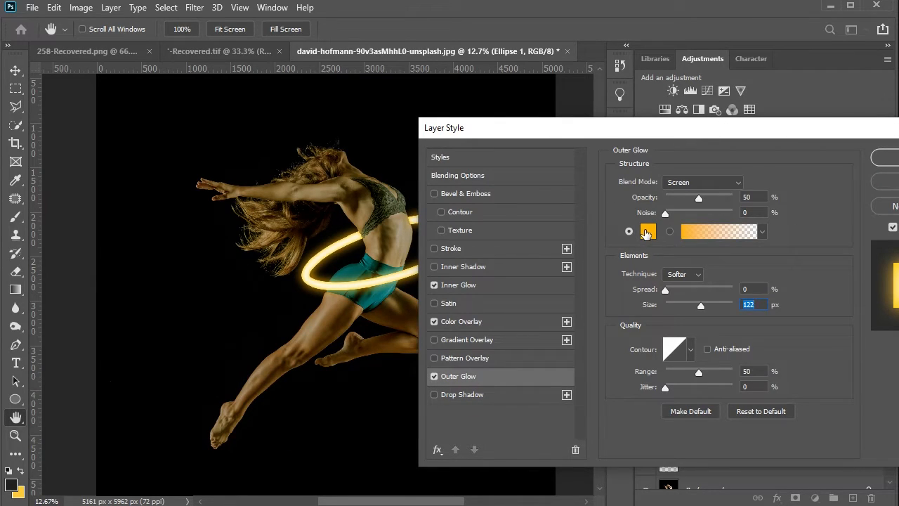
pyautogui.click(648, 232)
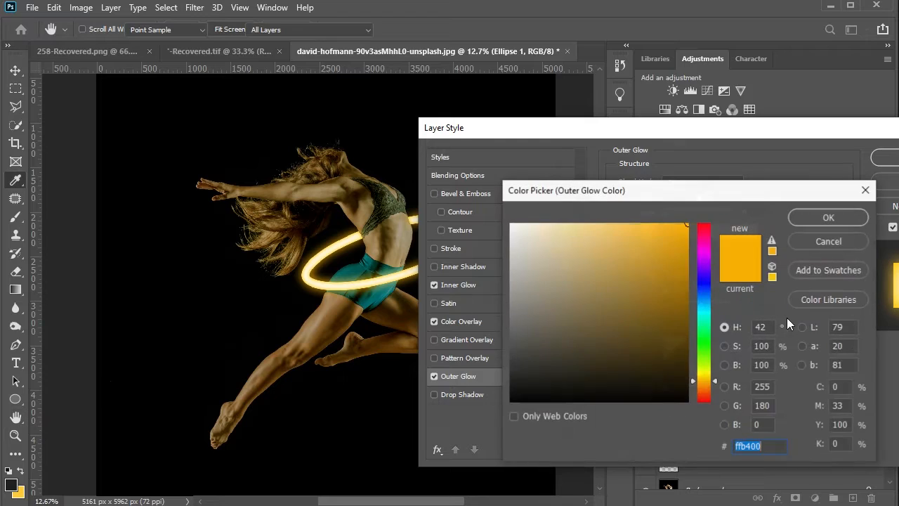
pyautogui.click(827, 241)
# - Add a Drop Shadow to the ring with Normal blend mode, 0 px distance and the orange color ff9000
pyautogui.click(456, 395)
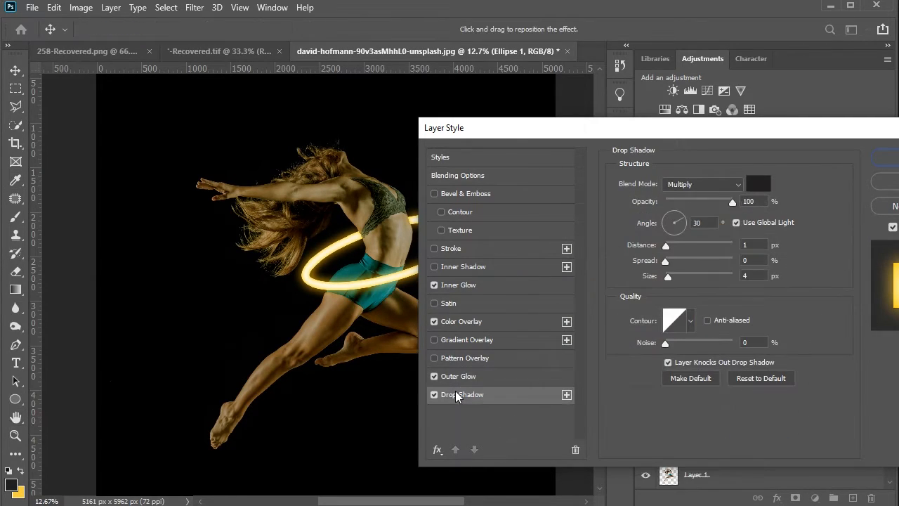
pyautogui.click(700, 182)
pyautogui.click(695, 194)
pyautogui.moveTo(671, 247); pyautogui.dragTo(657, 251)
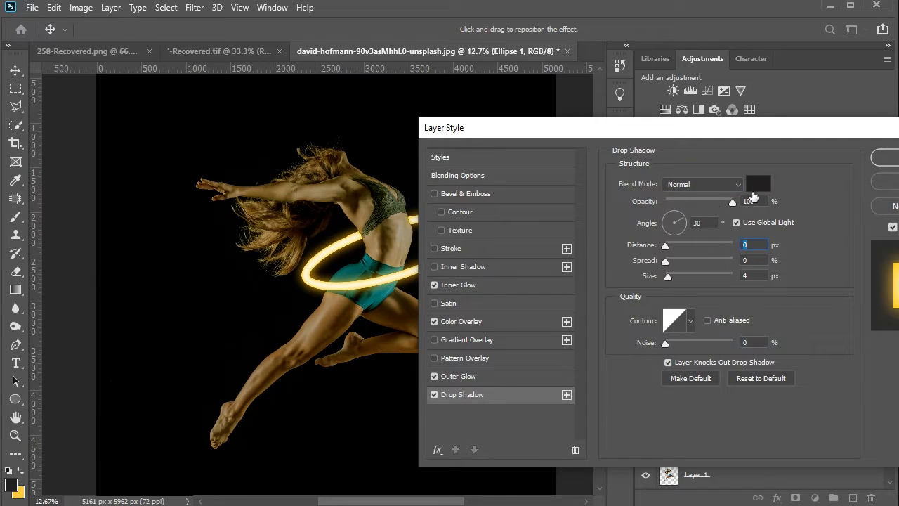
pyautogui.click(761, 184)
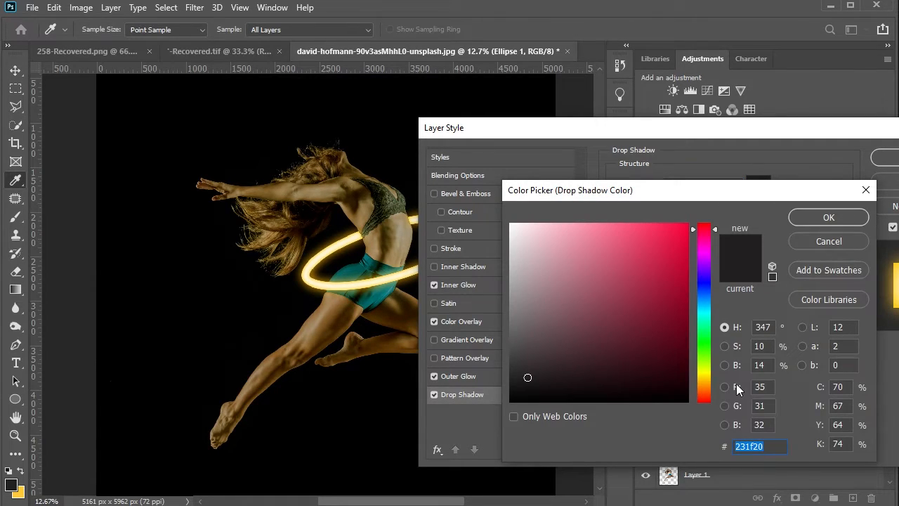
pyautogui.write('ff')
pyautogui.write('9000')
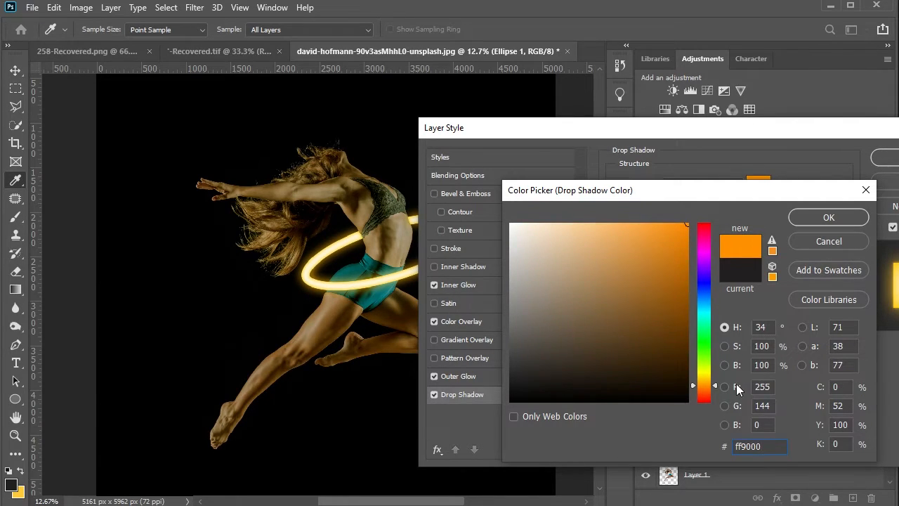
pyautogui.click(846, 222)
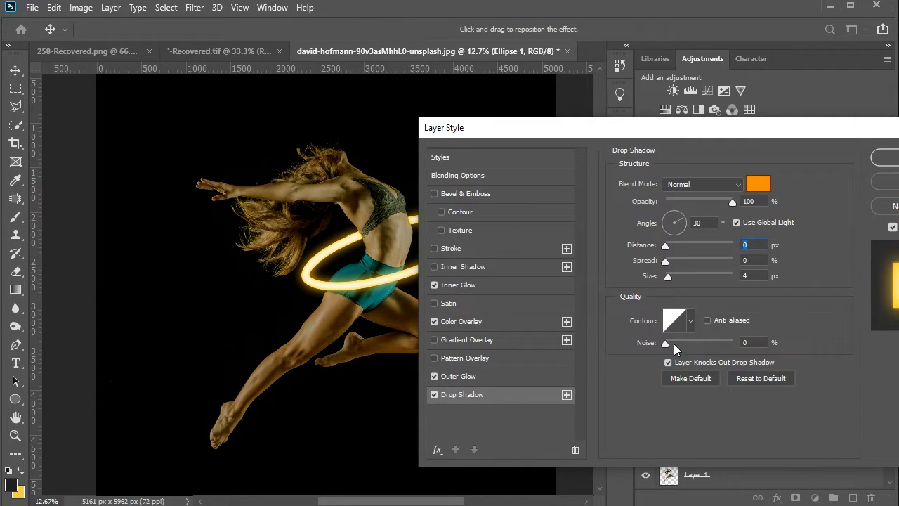
# - Set the Drop Shadow size to 240 px and its opacity to 83%
pyautogui.moveTo(671, 277); pyautogui.dragTo(739, 270)
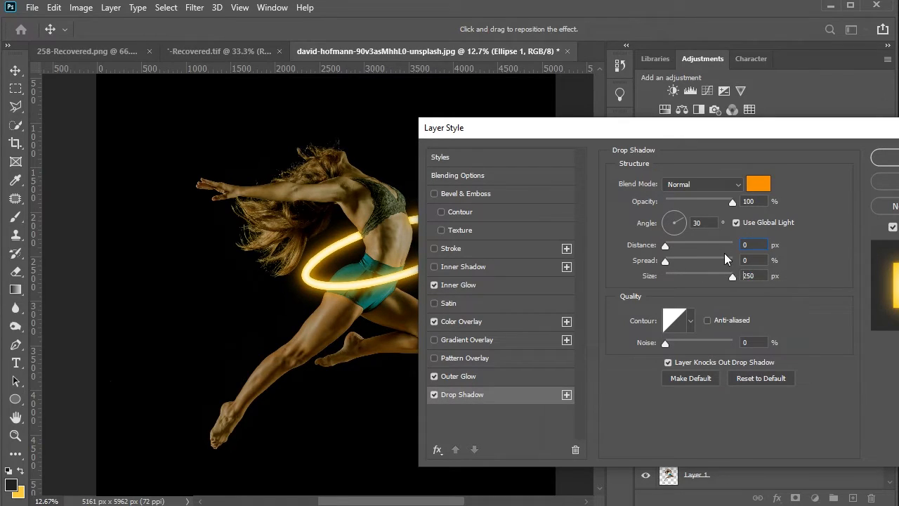
pyautogui.moveTo(731, 277)
pyautogui.mouseDown()
pyautogui.moveTo(705, 284)
pyautogui.moveTo(722, 283)
pyautogui.mouseUp()
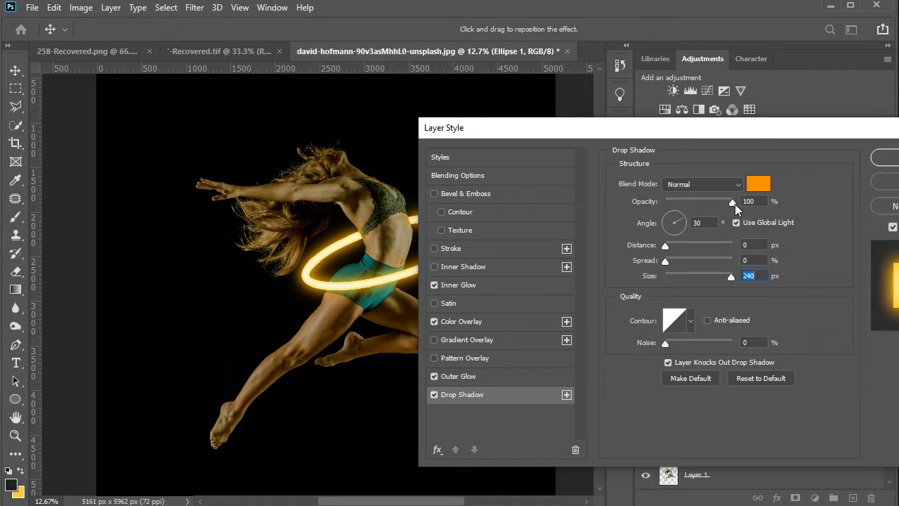
pyautogui.moveTo(734, 205); pyautogui.dragTo(724, 209)
pyautogui.moveTo(696, 136); pyautogui.dragTo(633, 111)
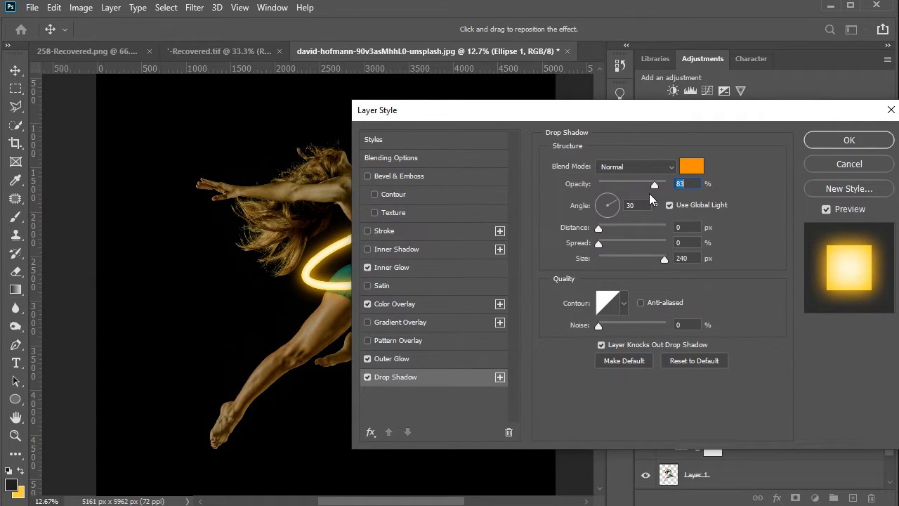
# - Increase the Outer Glow size to 158 px and check the glowing ring against the dancer
pyautogui.click(424, 357)
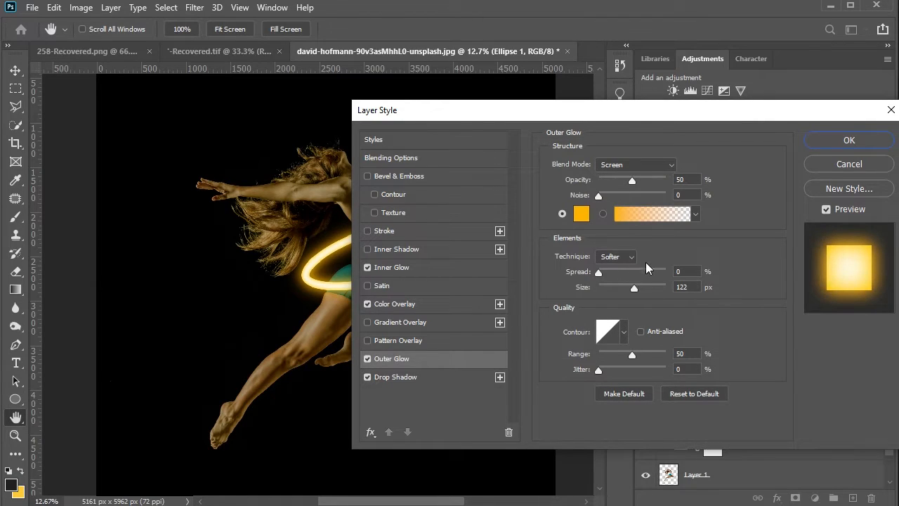
pyautogui.moveTo(635, 288); pyautogui.dragTo(644, 282)
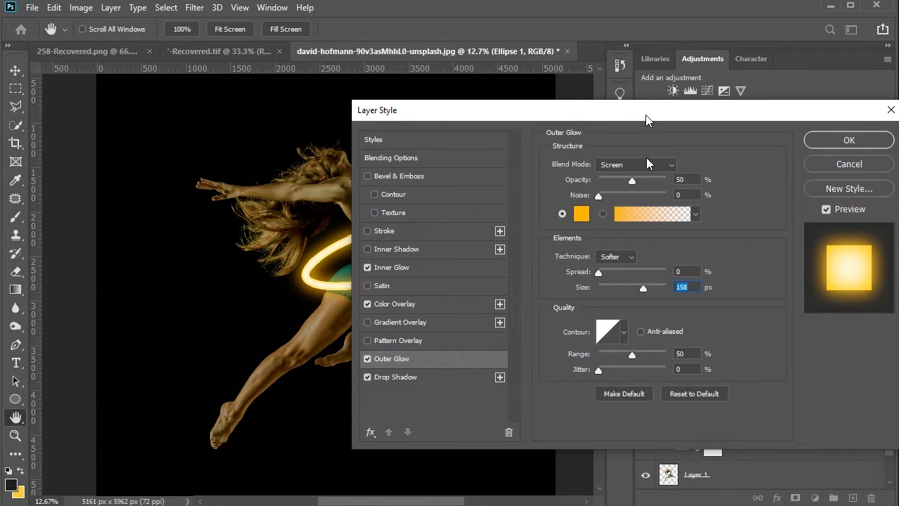
pyautogui.moveTo(646, 118); pyautogui.dragTo(552, 379)
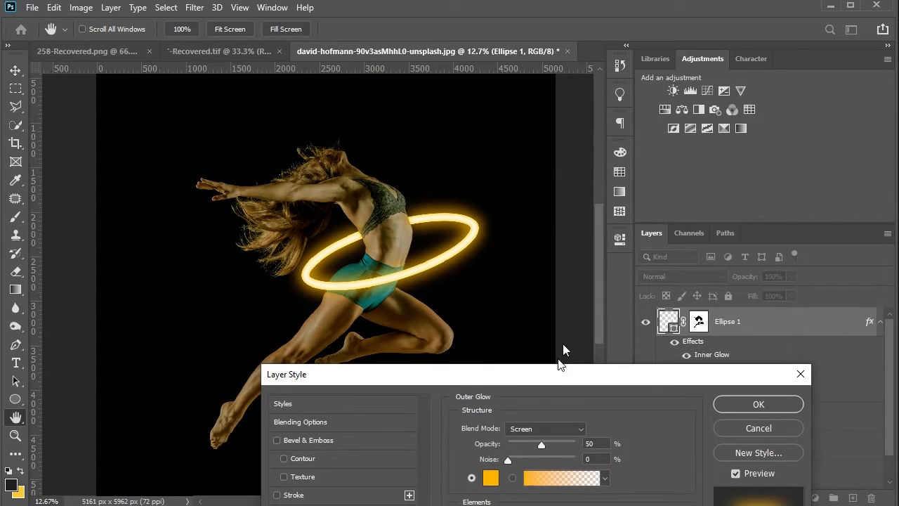
pyautogui.moveTo(562, 344); pyautogui.dragTo(587, 266)
pyautogui.moveTo(588, 206); pyautogui.dragTo(610, 146)
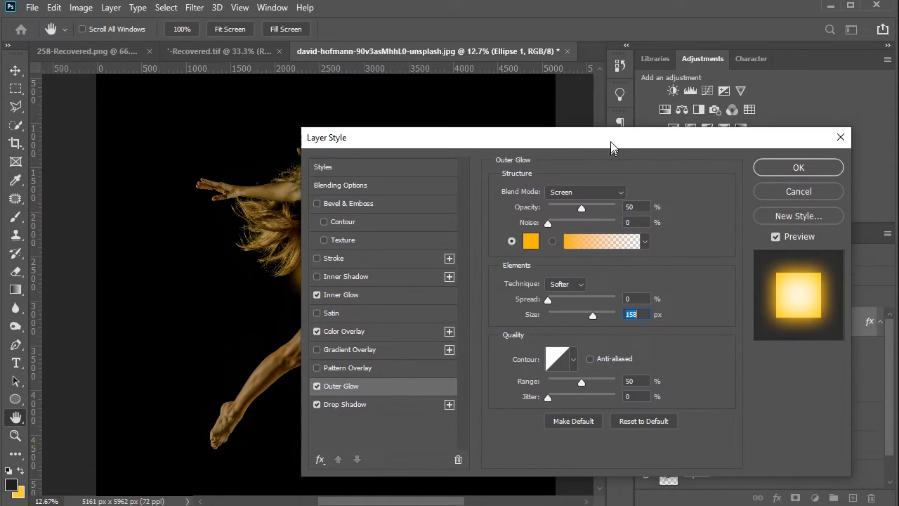
# - Apply the ring's layer style and lower the white output level of the Levels 1 adjustment to 222
pyautogui.click(765, 165)
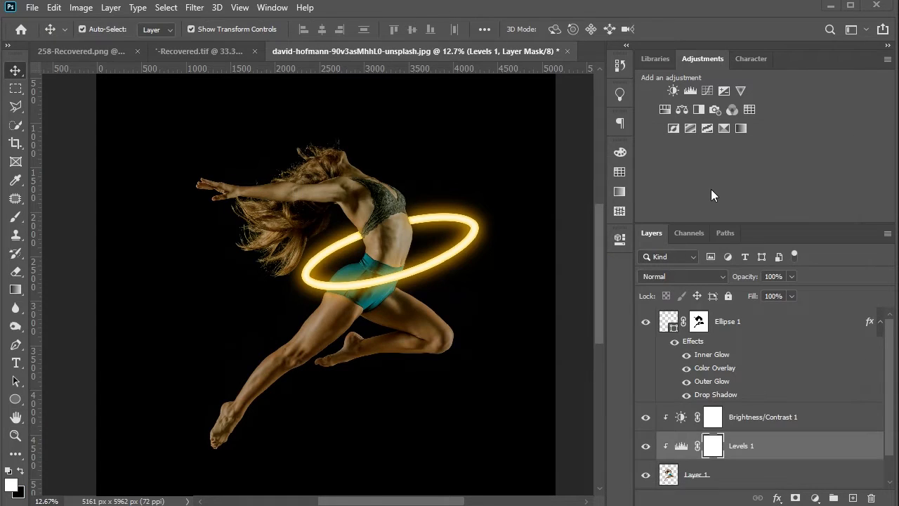
pyautogui.click(680, 446)
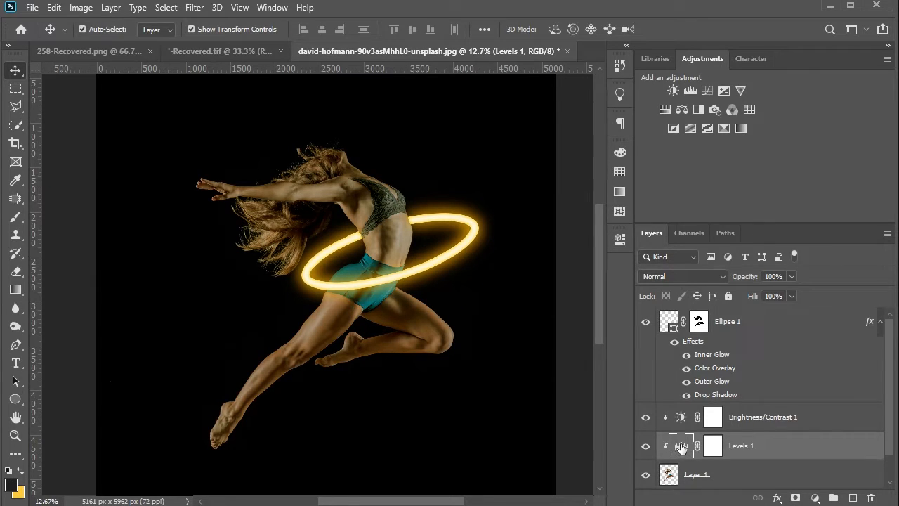
pyautogui.doubleClick(680, 445)
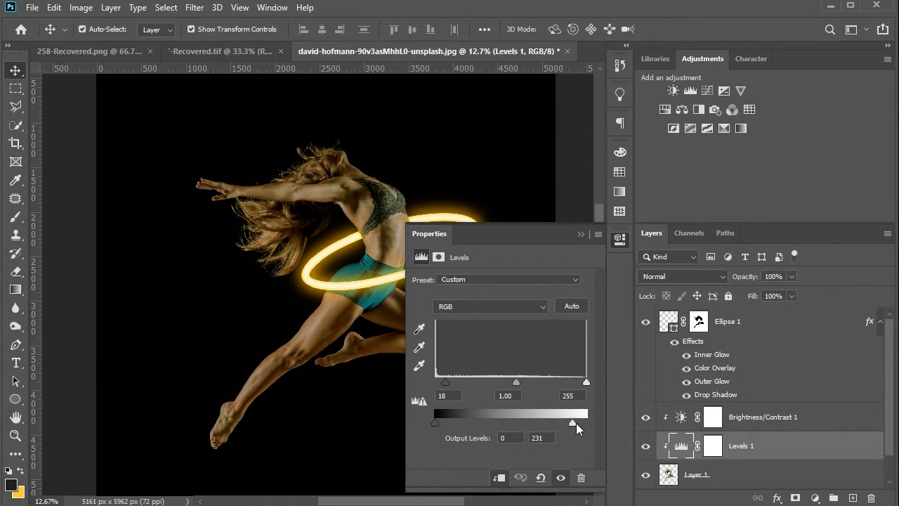
pyautogui.moveTo(576, 423)
pyautogui.mouseDown()
pyautogui.moveTo(554, 425)
pyautogui.moveTo(567, 425)
pyautogui.mouseUp()
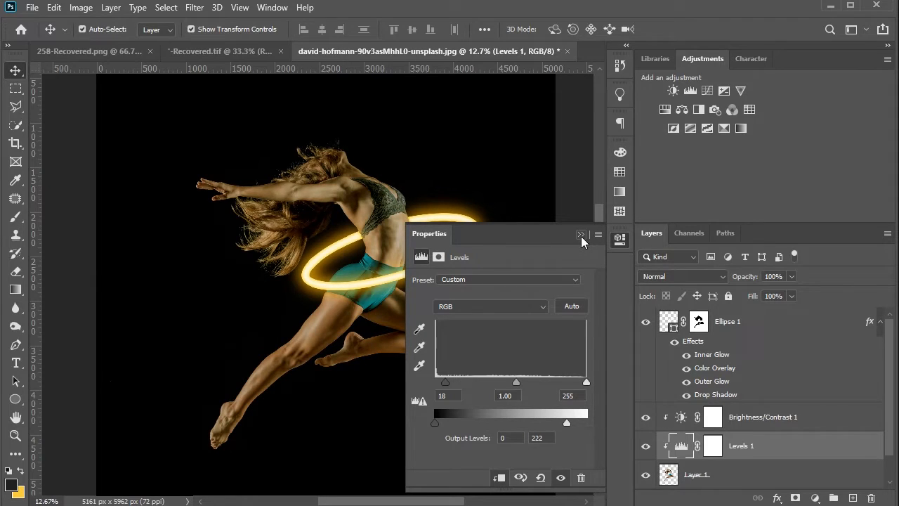
# - Hide the Levels 1 adjustment and add a clipped Curves adjustment above it, pulling the curve's midpoint down to darken the dancer
pyautogui.click(646, 447)
pyautogui.click(646, 447)
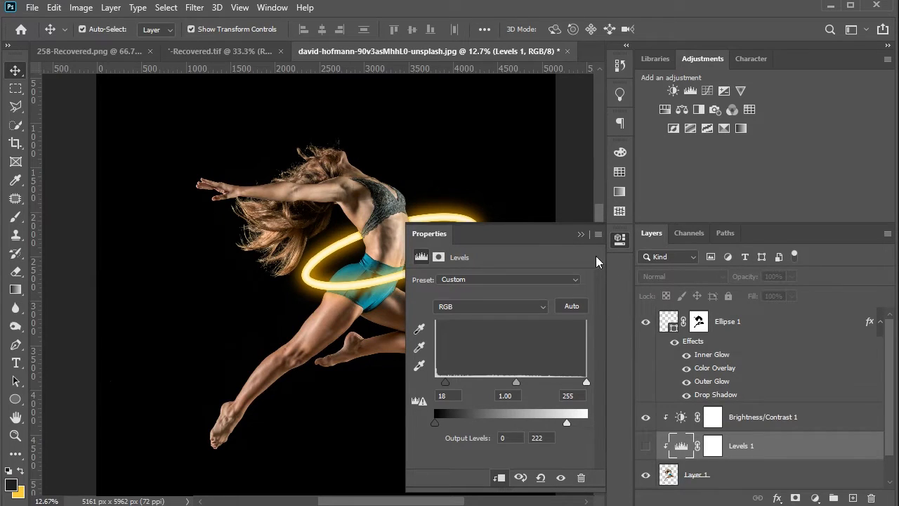
pyautogui.click(580, 234)
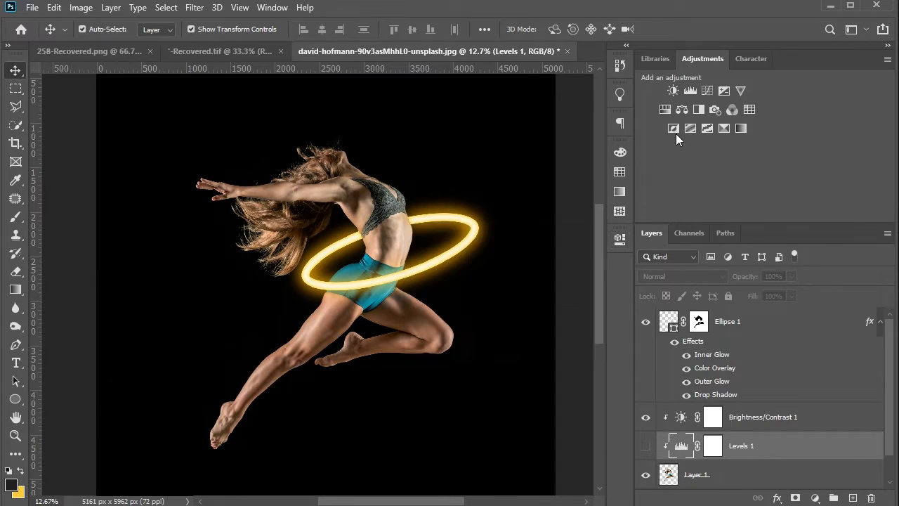
pyautogui.click(712, 92)
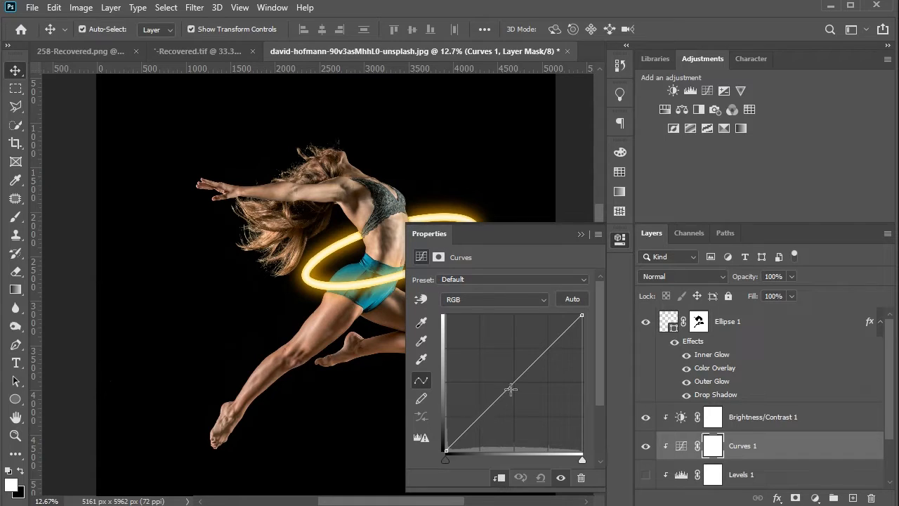
pyautogui.moveTo(516, 380); pyautogui.dragTo(523, 388)
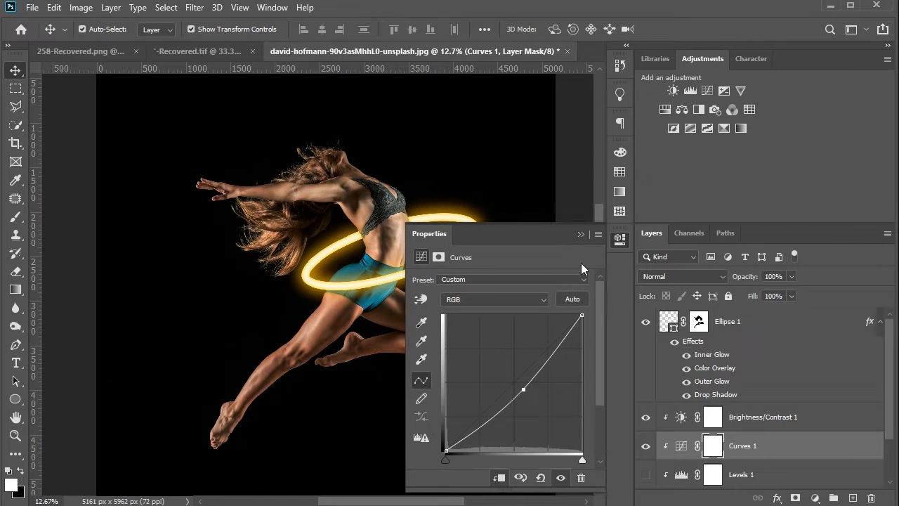
pyautogui.click(580, 234)
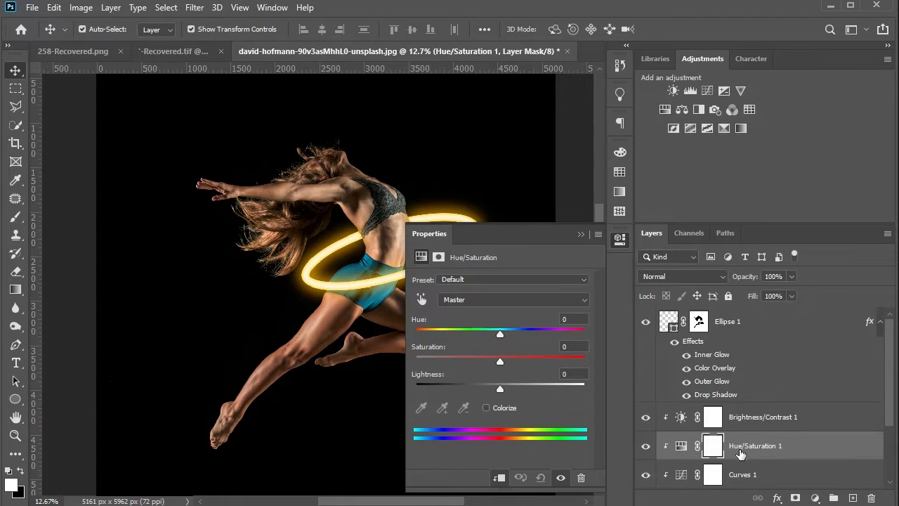
# - Colorize the dancer orange with a clipped Hue/Saturation adjustment at saturation 100 and hue about 38, placed above Brightness/Contrast 1
pyautogui.click(486, 407)
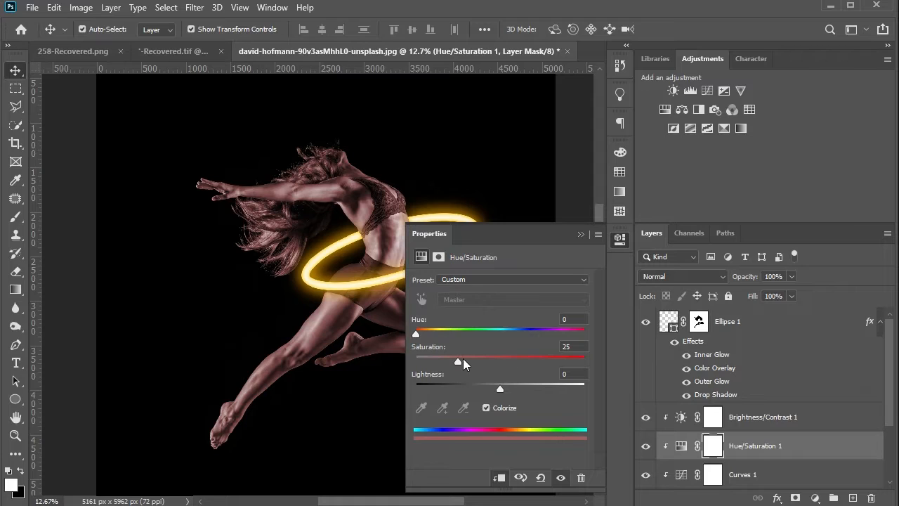
pyautogui.moveTo(457, 363); pyautogui.dragTo(594, 363)
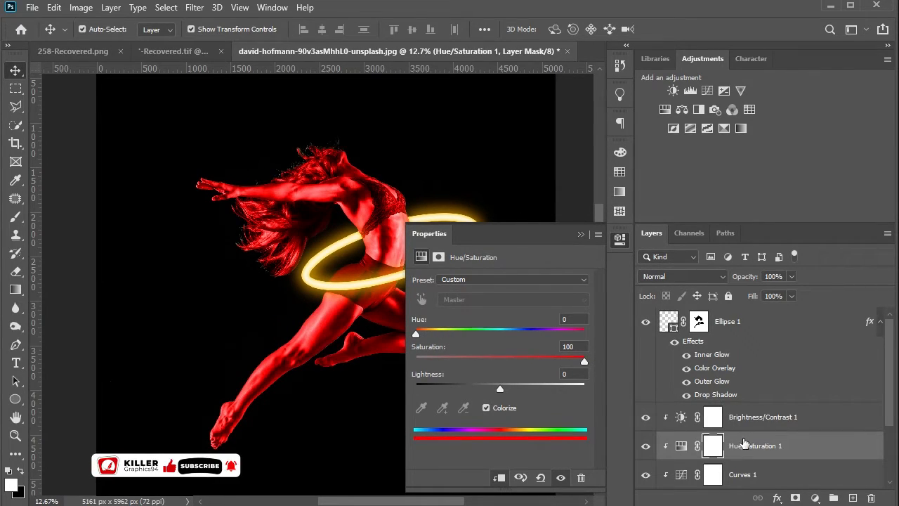
pyautogui.moveTo(744, 443); pyautogui.dragTo(741, 409)
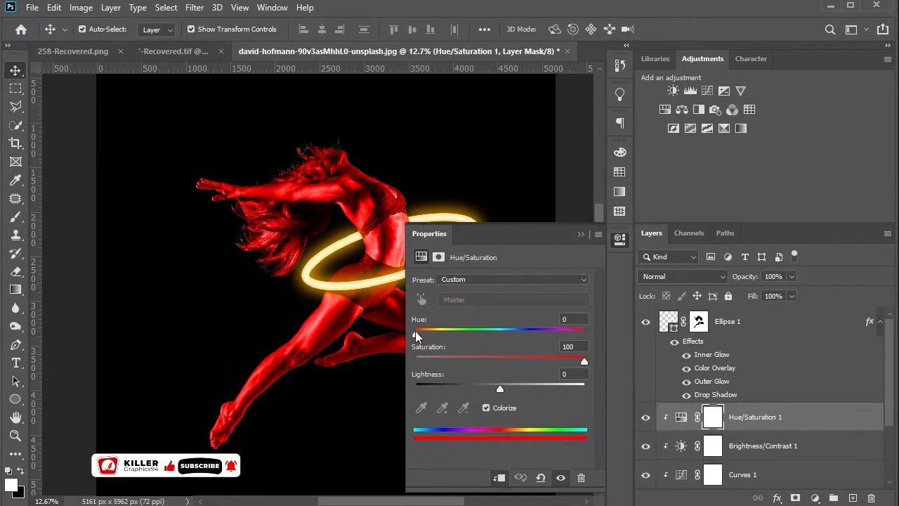
pyautogui.moveTo(416, 334); pyautogui.dragTo(433, 335)
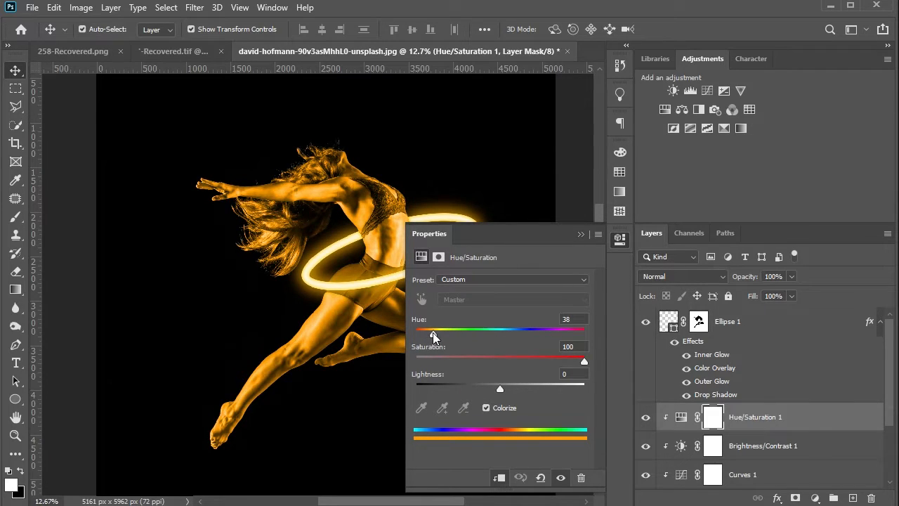
pyautogui.moveTo(431, 332); pyautogui.dragTo(432, 333)
pyautogui.click(577, 236)
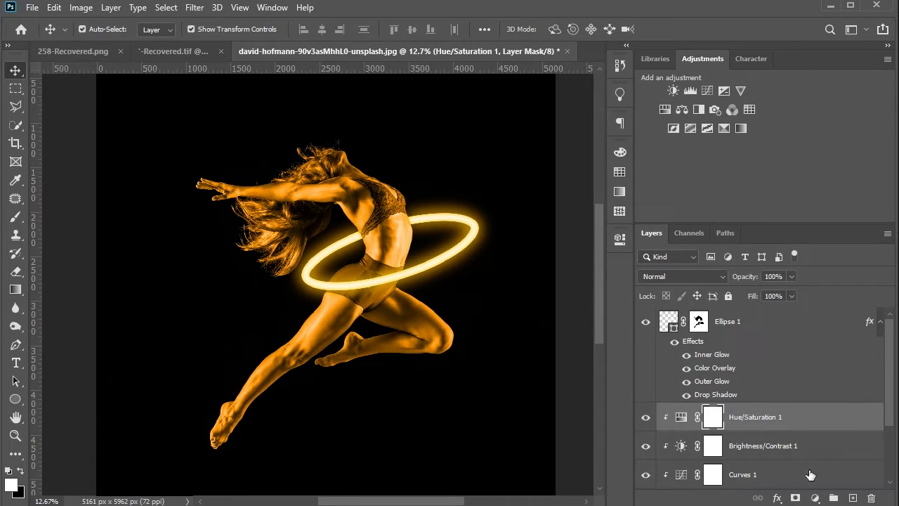
# - In the Hue/Saturation 1 layer's blending options, split the Blend If black point of the underlying layer to 0 / 162
pyautogui.click(776, 497)
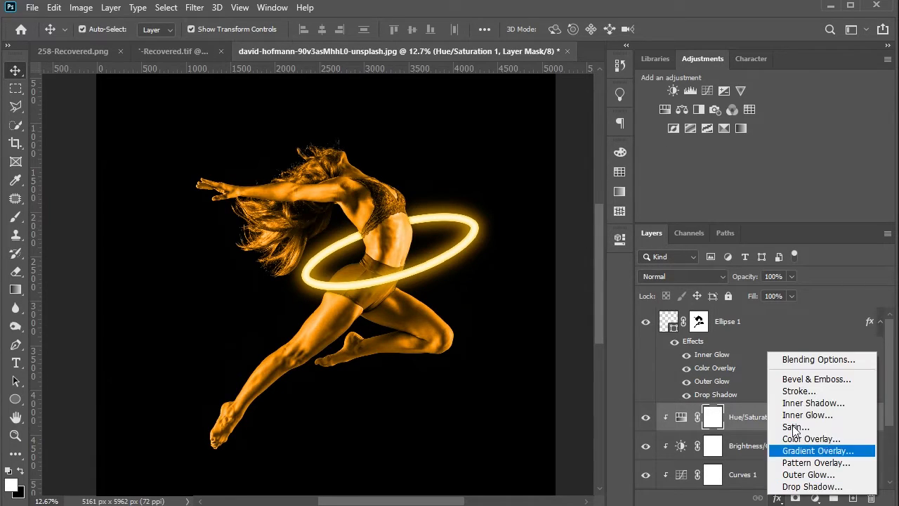
pyautogui.click(802, 360)
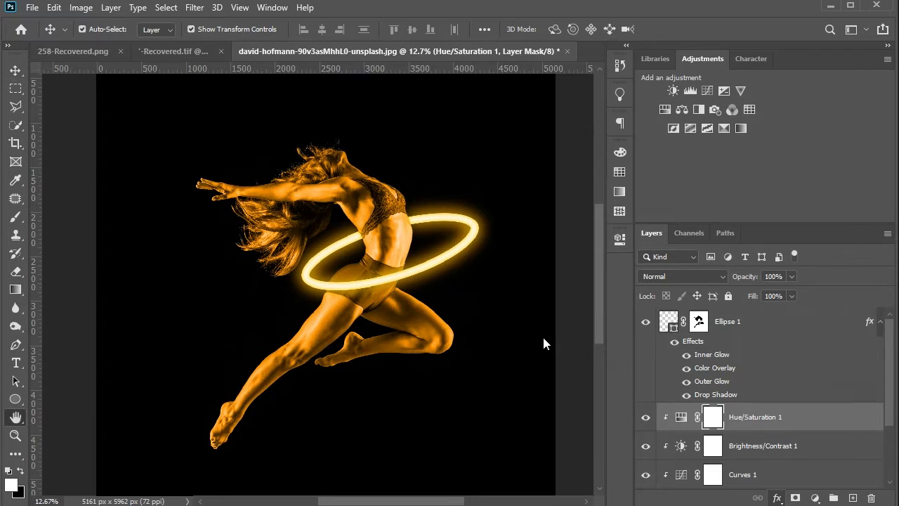
pyautogui.moveTo(545, 148); pyautogui.dragTo(708, 157)
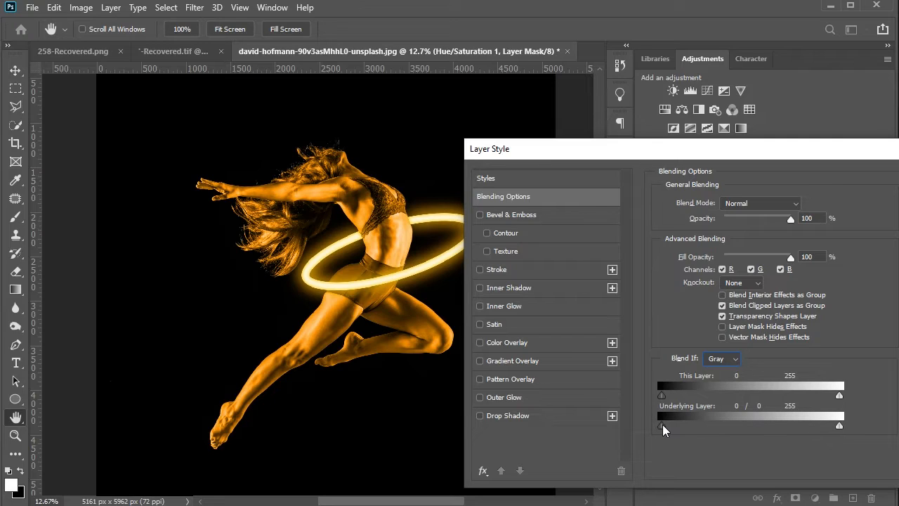
pyautogui.moveTo(662, 427); pyautogui.dragTo(776, 430)
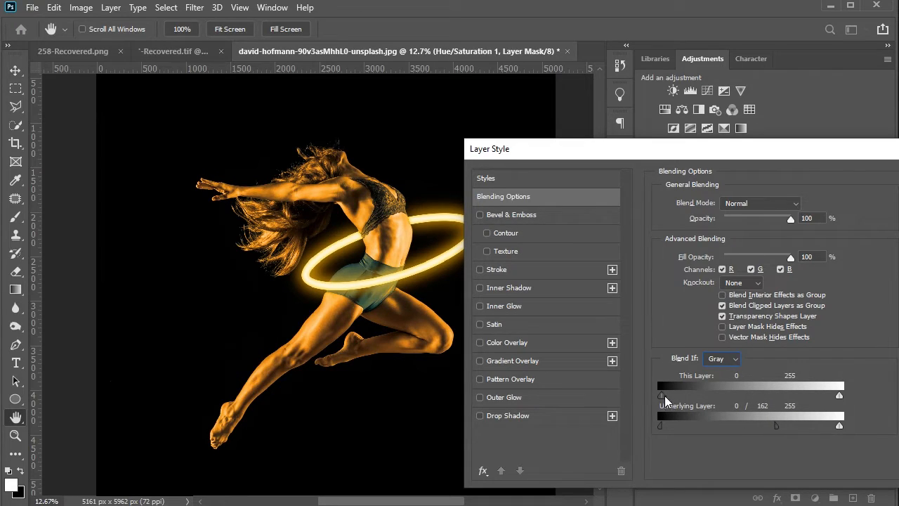
pyautogui.moveTo(662, 395); pyautogui.dragTo(700, 397)
pyautogui.moveTo(811, 157); pyautogui.dragTo(688, 156)
pyautogui.click(798, 180)
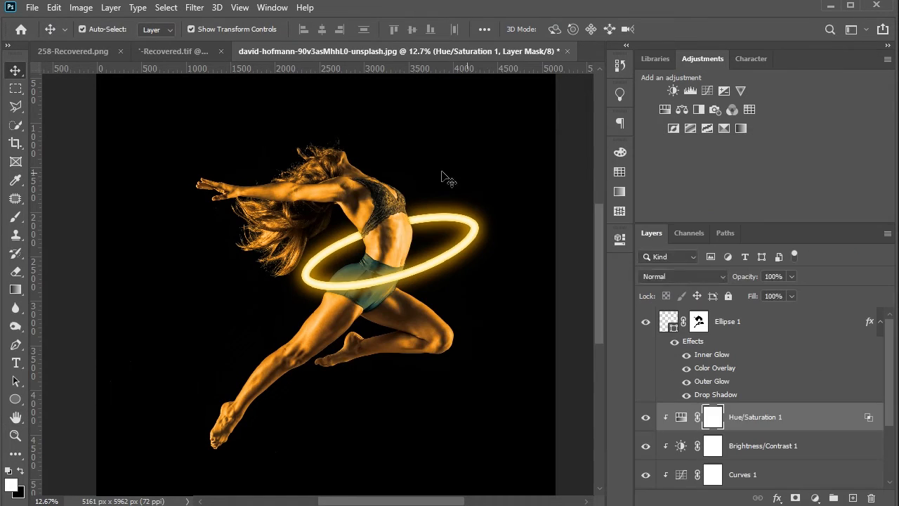
# - Compare the dancer with the Hue/Saturation 1 adjustment switched off and on
pyautogui.scroll(-1, 446, 184)
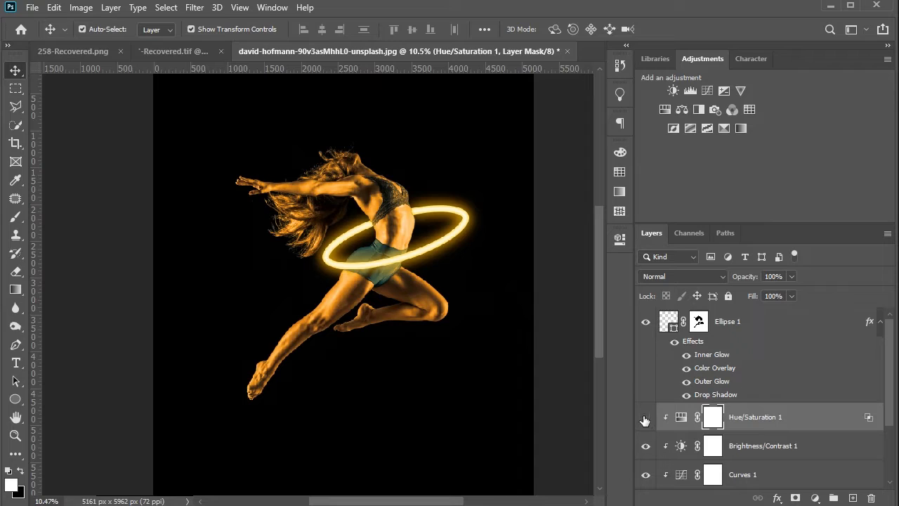
pyautogui.click(644, 419)
pyautogui.click(644, 419)
pyautogui.scroll(1, 500, 309)
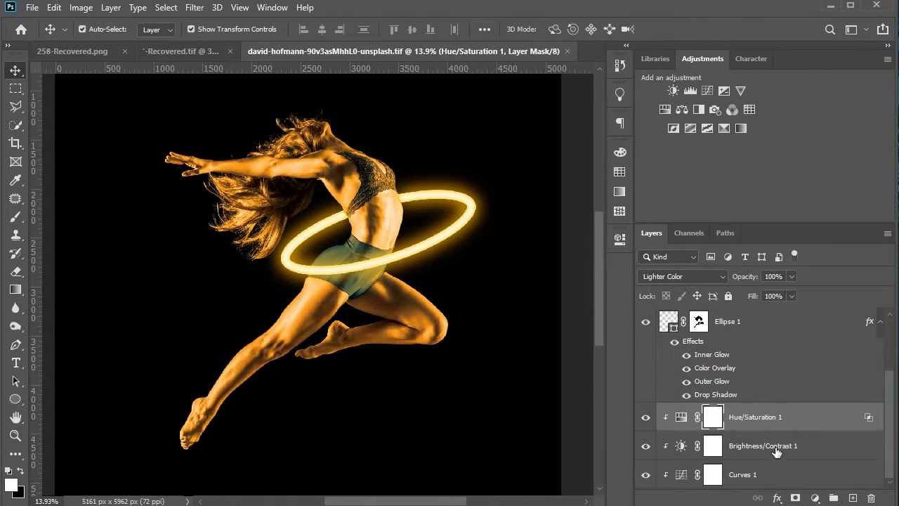
# - Invert the Hue/Saturation 1 mask to black and paint white over the bra edge, torso, hair ends and shorts near the ring with a 300 px brush
pyautogui.scroll(-3, 778, 395)
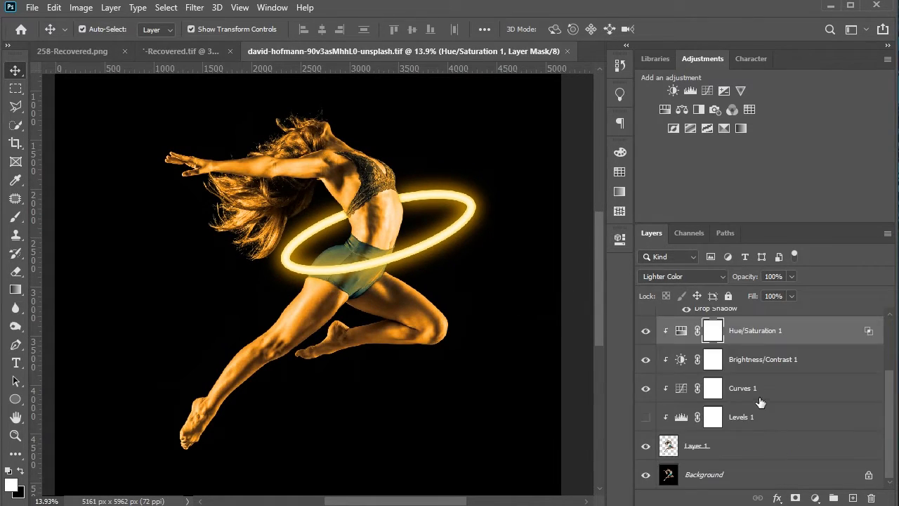
pyautogui.hotkey('ctrl', 'i')
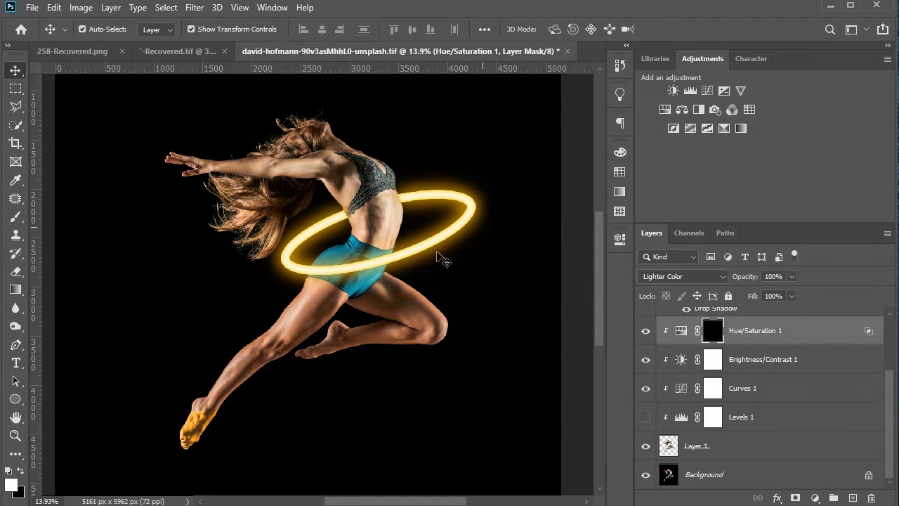
pyautogui.click(16, 219)
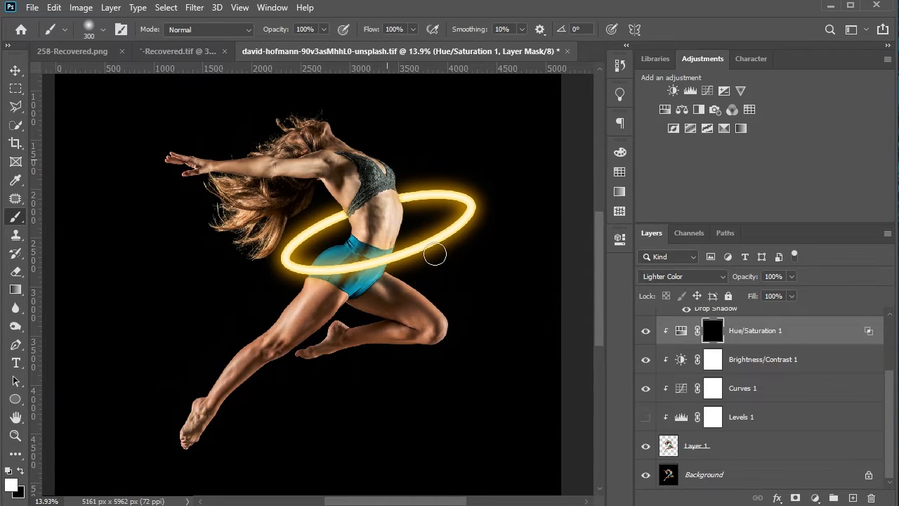
pyautogui.hotkey('ctrl', '0')
pyautogui.scroll(3, 373, 228)
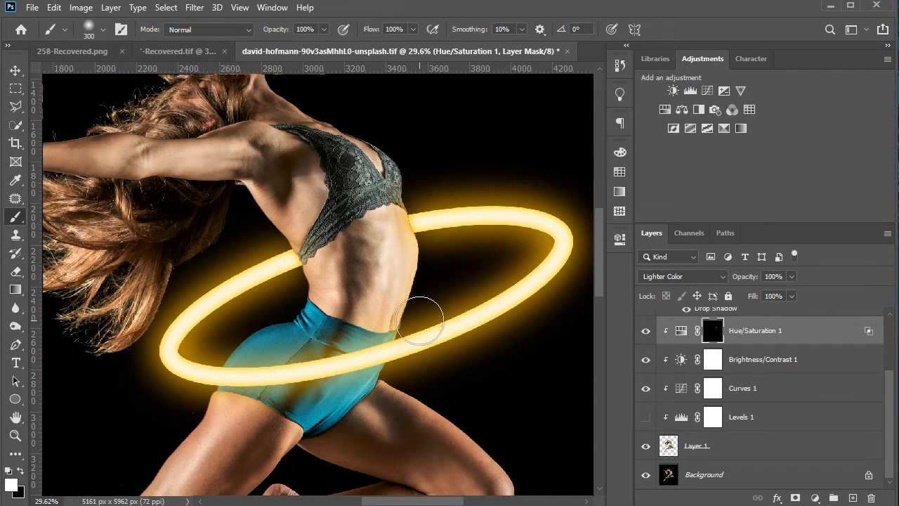
pyautogui.moveTo(393, 162); pyautogui.dragTo(390, 205)
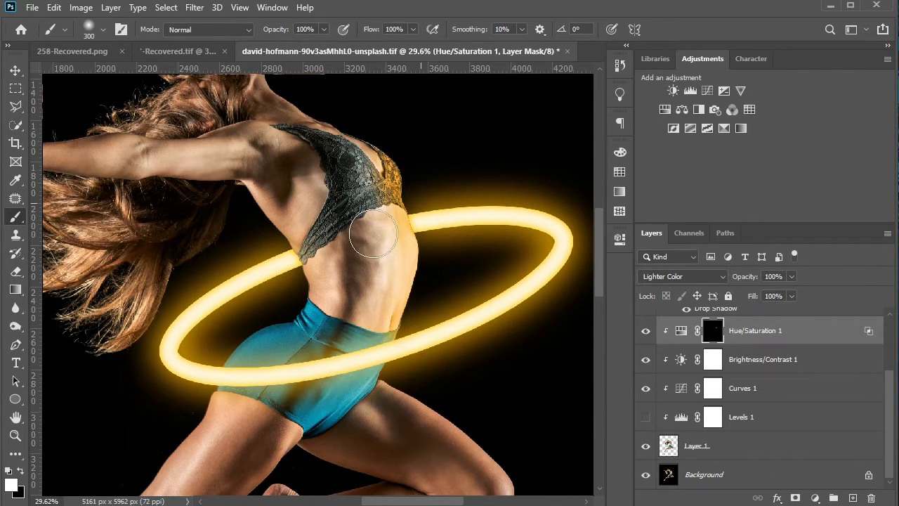
pyautogui.moveTo(373, 234)
pyautogui.mouseDown()
pyautogui.moveTo(276, 258)
pyautogui.moveTo(301, 262)
pyautogui.moveTo(239, 204)
pyautogui.mouseUp()
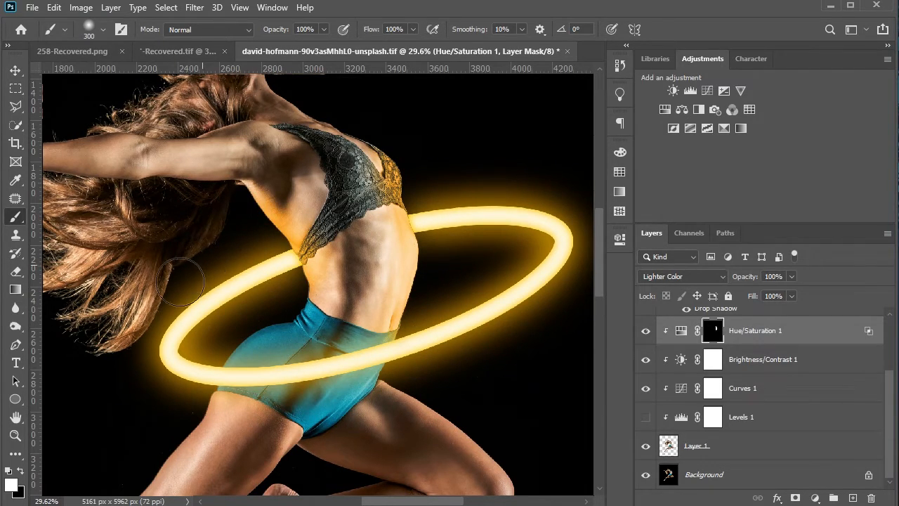
pyautogui.moveTo(180, 281)
pyautogui.mouseDown()
pyautogui.moveTo(156, 324)
pyautogui.moveTo(114, 352)
pyautogui.moveTo(141, 321)
pyautogui.mouseUp()
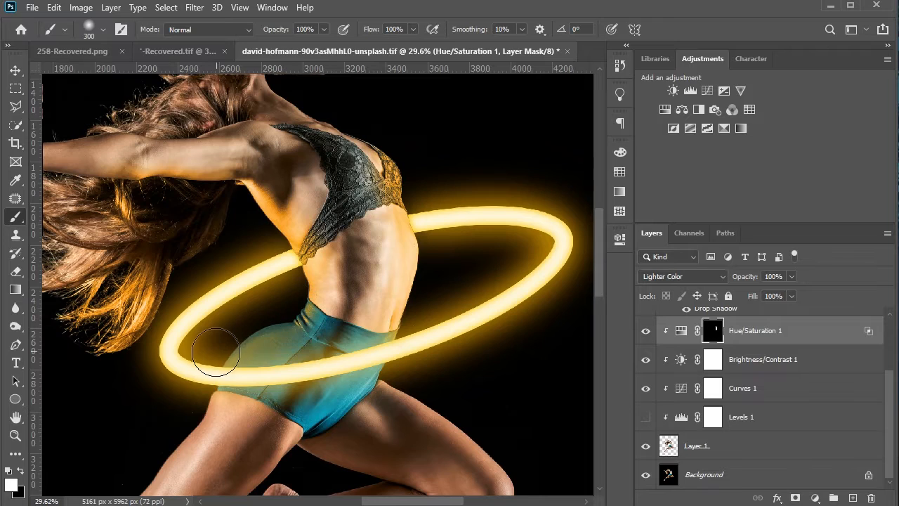
pyautogui.moveTo(254, 330); pyautogui.dragTo(276, 363)
# - Set the blend mode of the Hue/Saturation 1 layer to Lighter Color
pyautogui.click(695, 275)
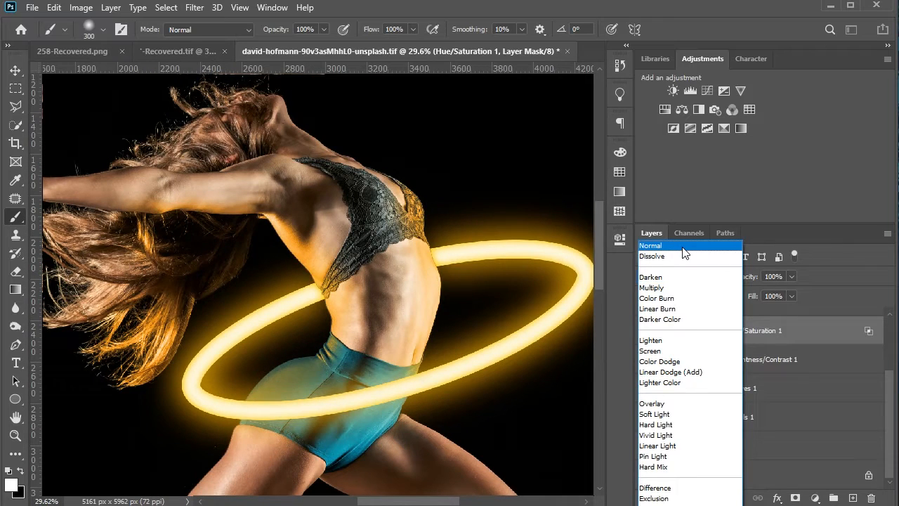
pyautogui.click(659, 382)
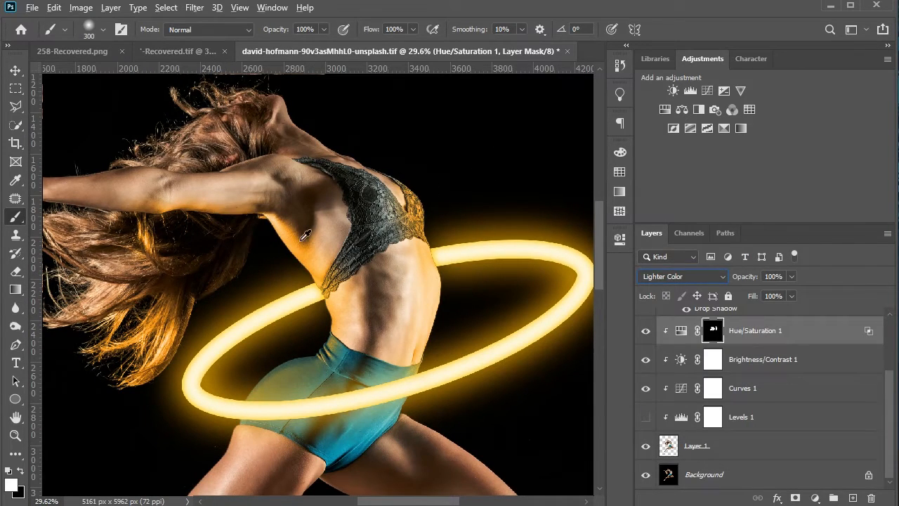
# - Paint white on the Hue/Saturation 1 mask over the lower shorts and the thighs with the 300 px brush at 100% opacity
pyautogui.scroll(-3, 449, 359)
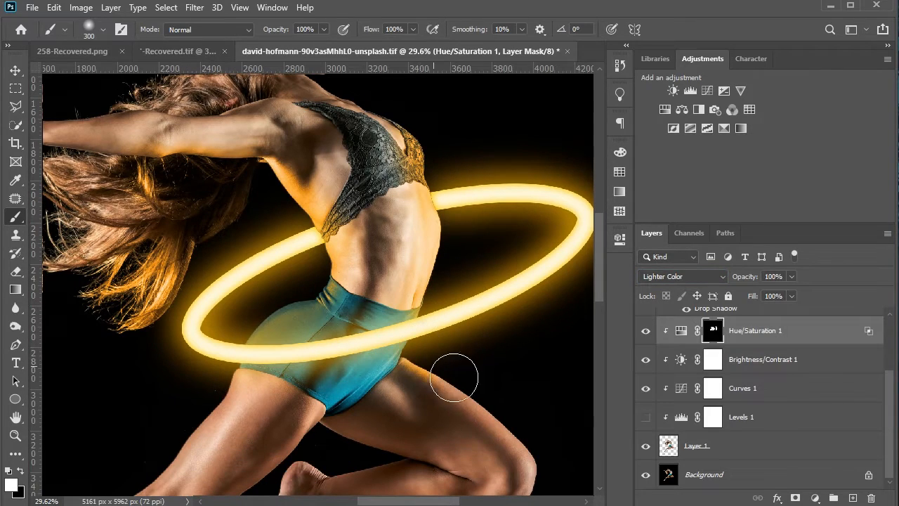
pyautogui.scroll(-2, 555, 427)
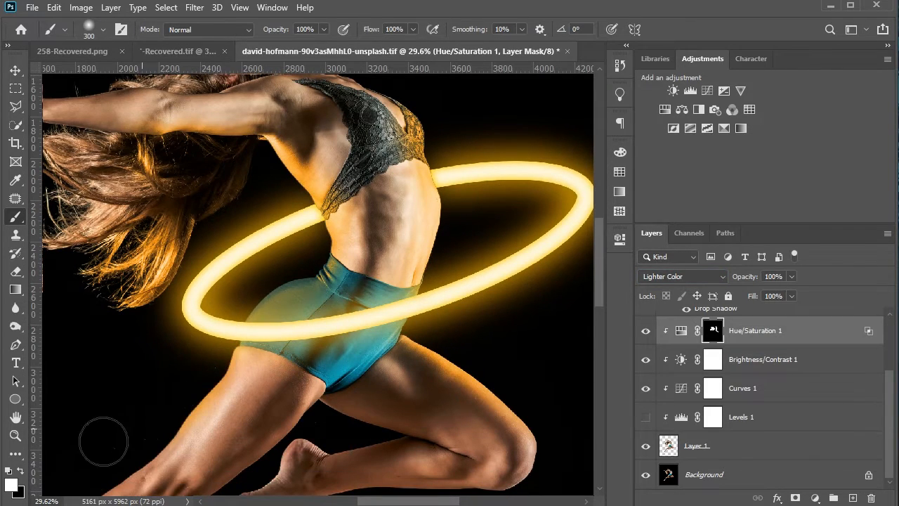
pyautogui.scroll(-4, 217, 351)
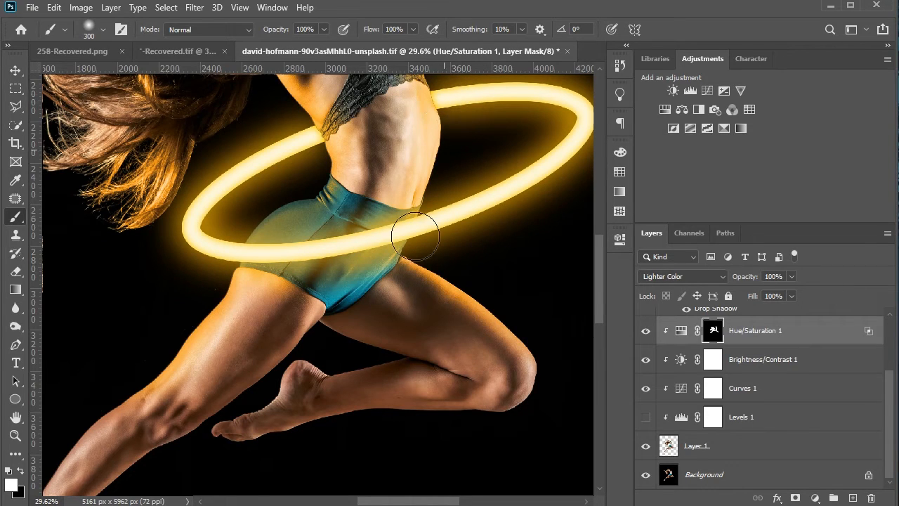
pyautogui.scroll(-1, 363, 315)
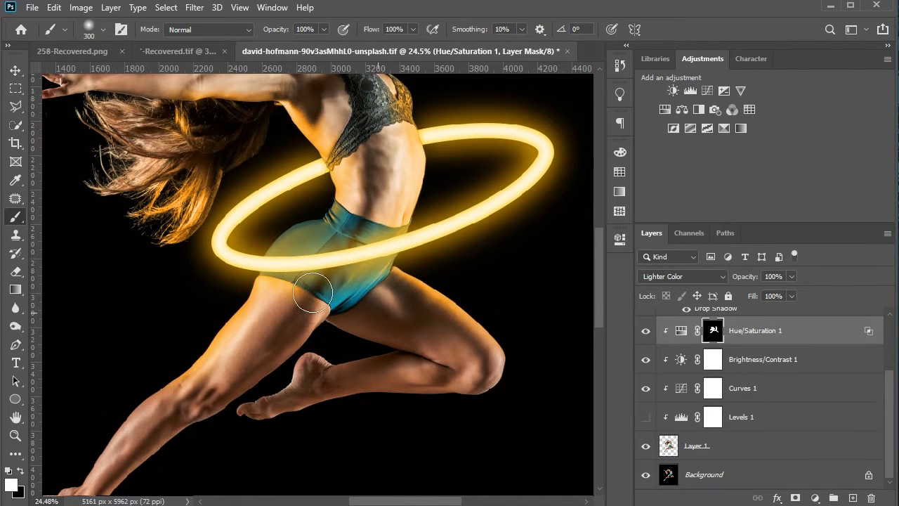
# - Lower the brush opacity to 51% and paint white on the mask over both legs with a 500 px brush
pyautogui.press('[')
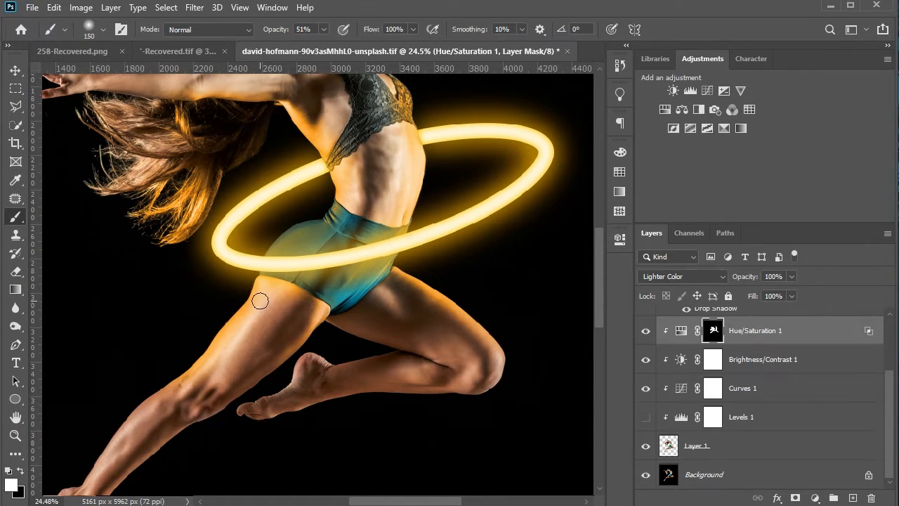
pyautogui.press(']')
pyautogui.press(']')
pyautogui.press(']')
pyautogui.press(']')
pyautogui.press(']')
pyautogui.press(']')
pyautogui.scroll(-1, 161, 322)
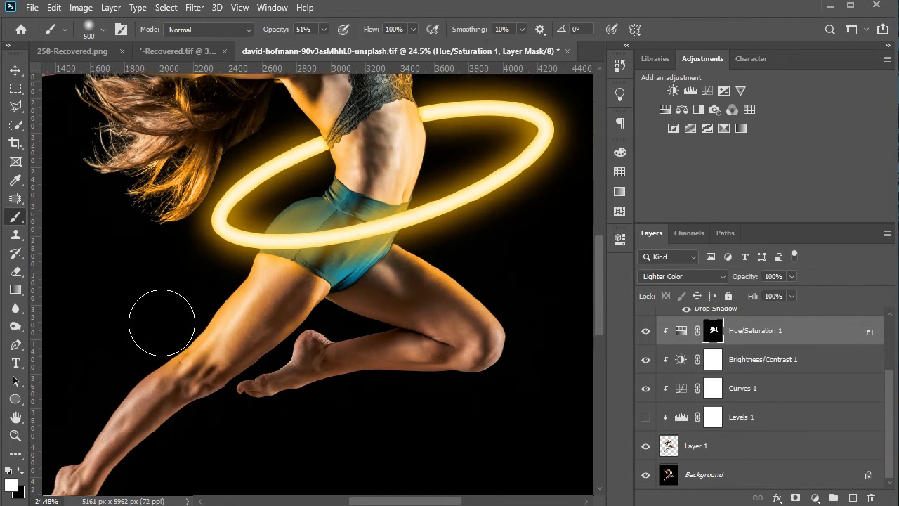
pyautogui.scroll(-1, 162, 323)
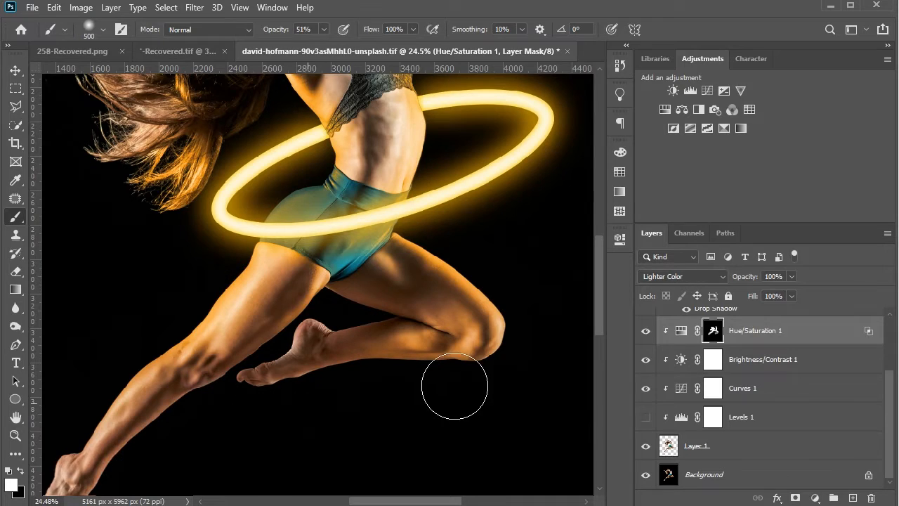
pyautogui.scroll(1, 467, 266)
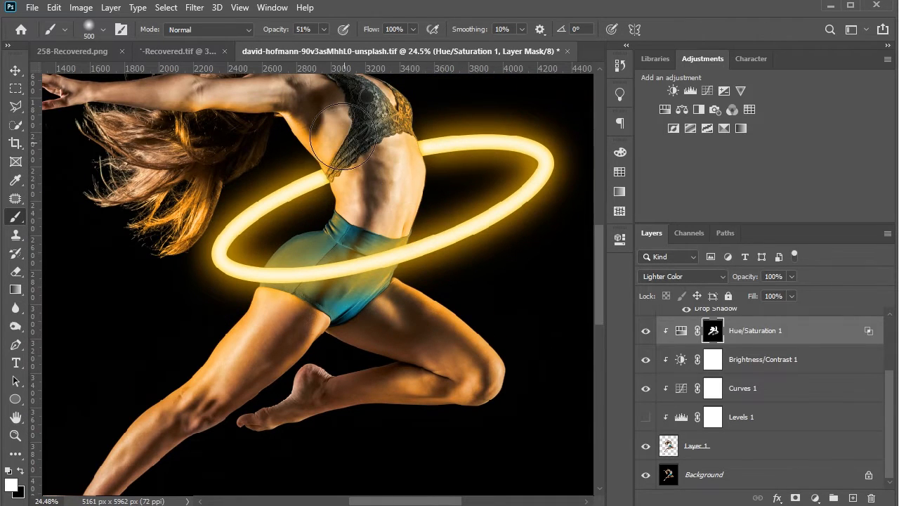
# - Paint white on the mask over the outstretched arm and hair with a 250 px brush, and over the torso with an 800 px brush
pyautogui.scroll(-2, 253, 190)
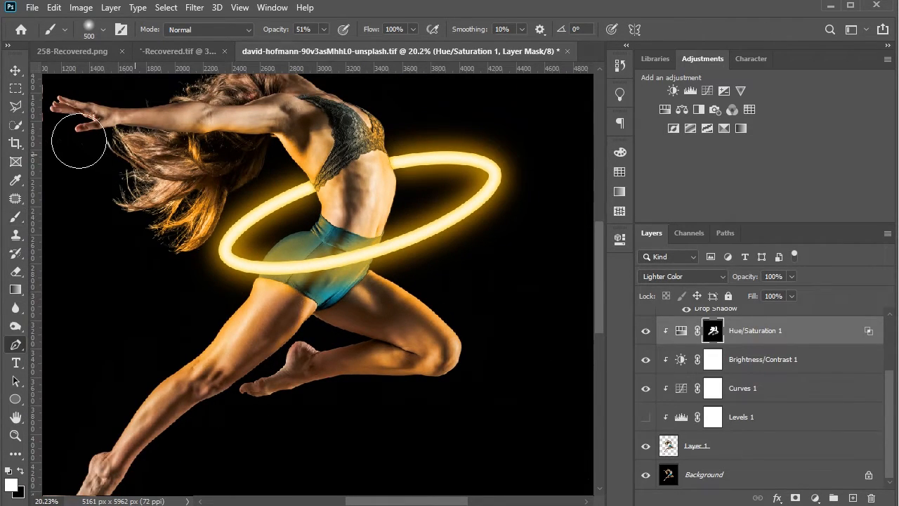
pyautogui.press('p')
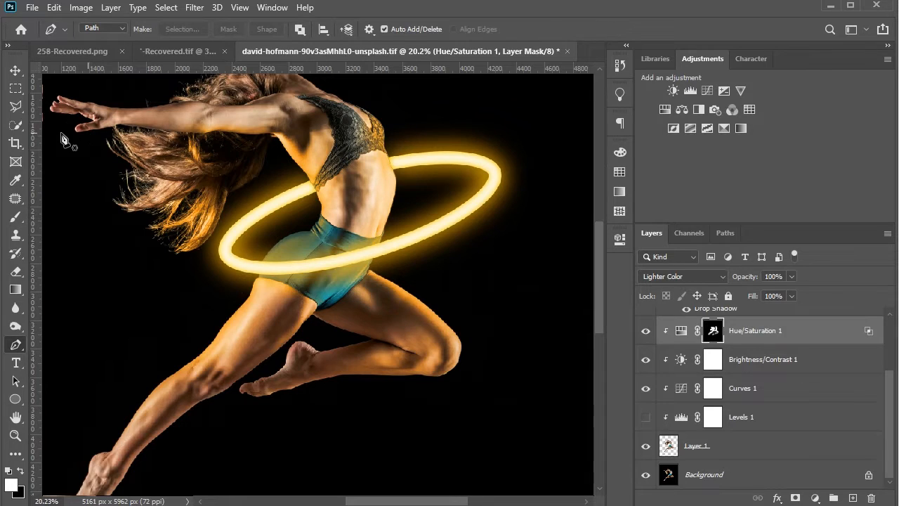
pyautogui.click(17, 219)
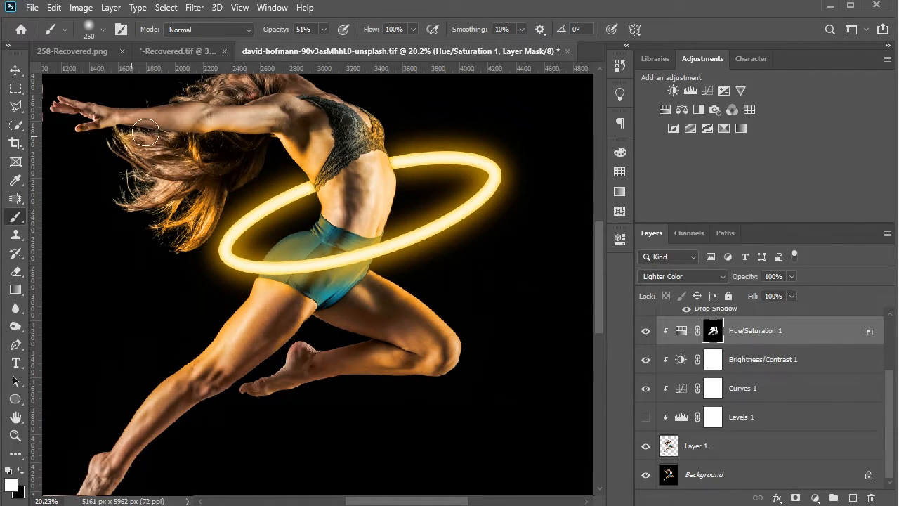
pyautogui.scroll(3, 44, 114)
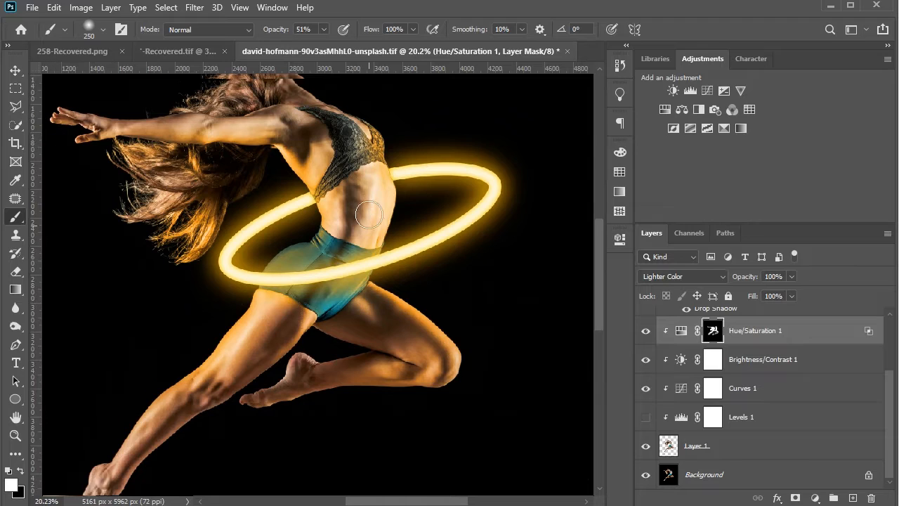
pyautogui.press(']')
pyautogui.press(']')
pyautogui.press(']')
pyautogui.press(']')
pyautogui.press(']')
pyautogui.press(']')
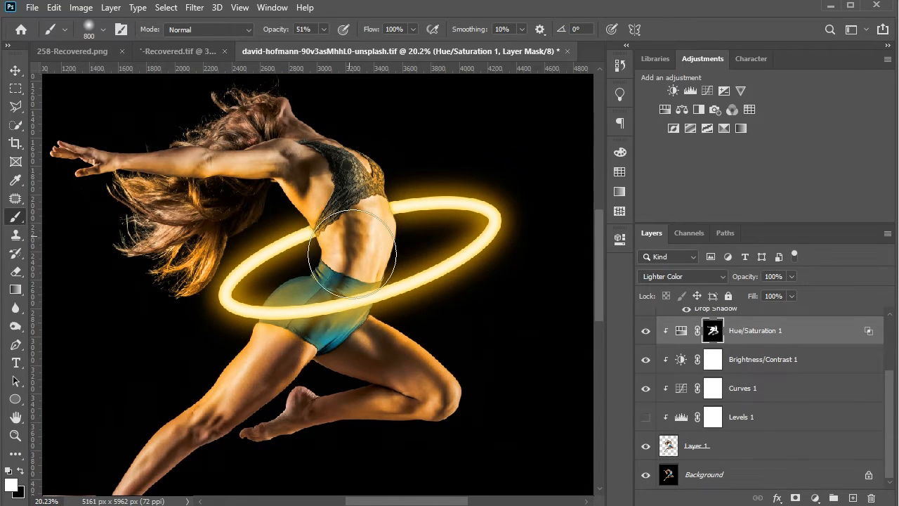
# - Reduce the brush opacity to 31% and softly paint the mask over the arm, torso and lower legs with the 800 px brush
pyautogui.scroll(-3, 324, 242)
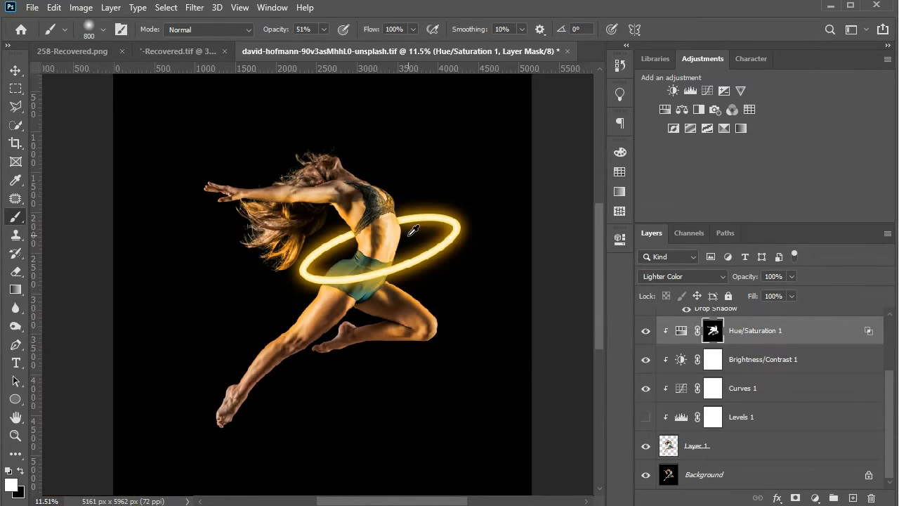
pyautogui.moveTo(269, 31); pyautogui.dragTo(264, 30)
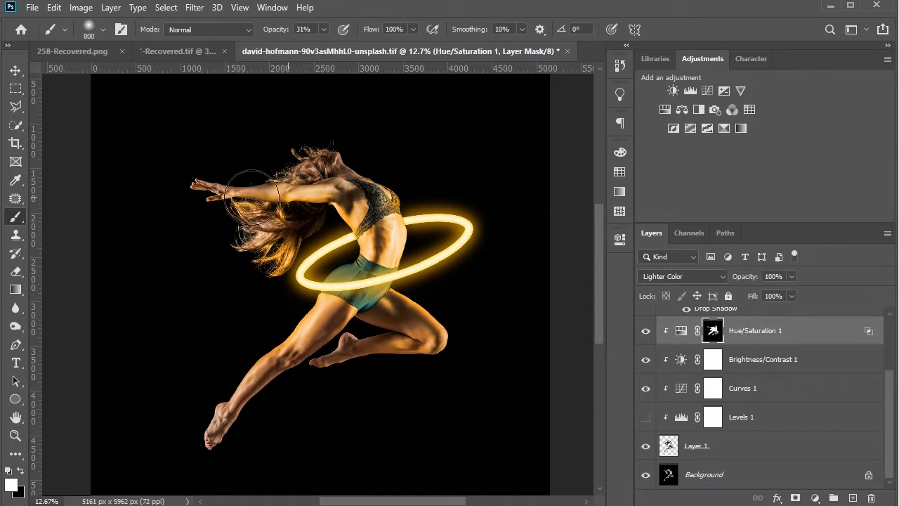
pyautogui.scroll(2, 303, 241)
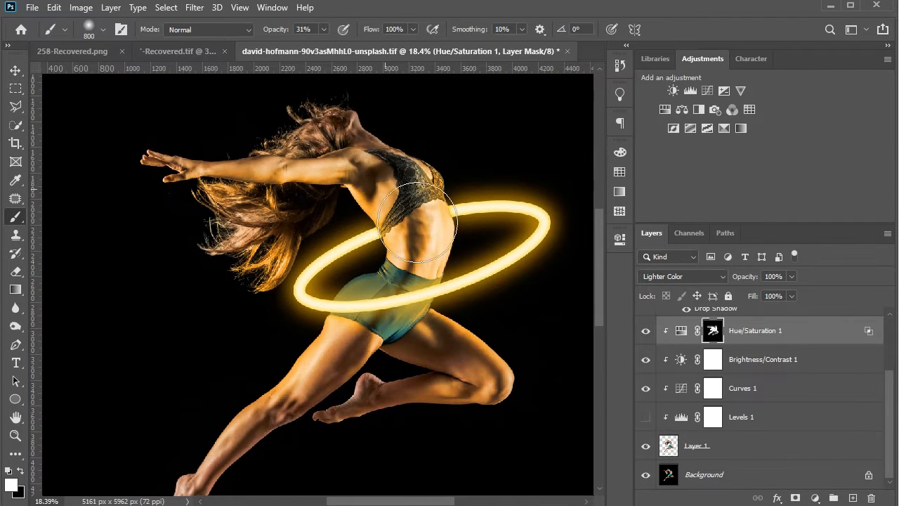
pyautogui.scroll(-1, 421, 232)
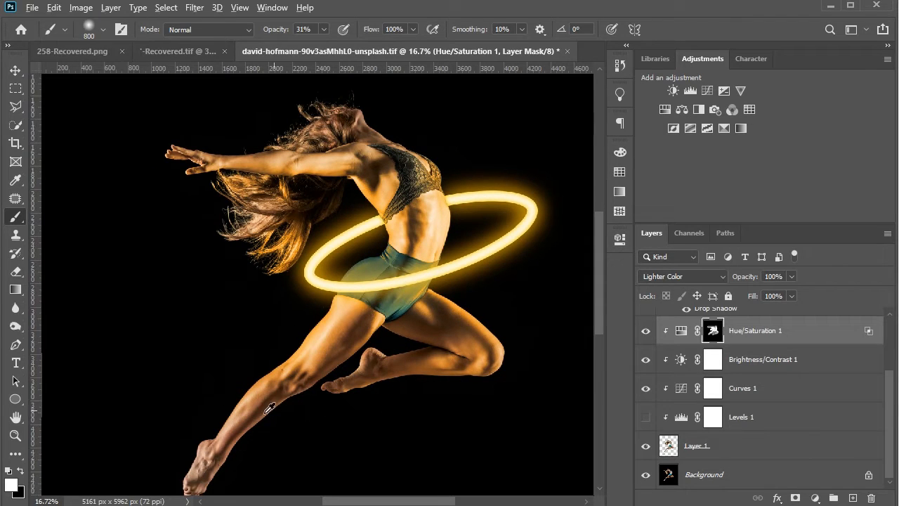
pyautogui.scroll(-1, 231, 428)
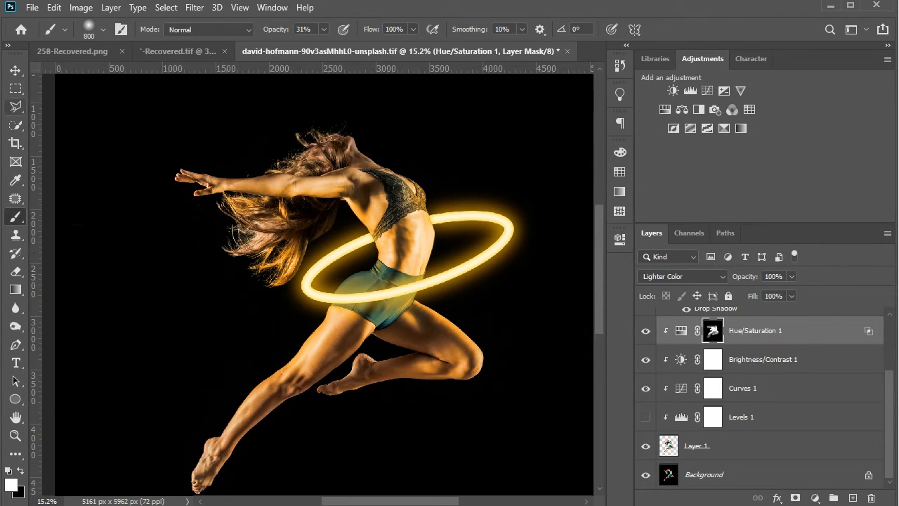
# - Set the opacity of the Hue/Saturation 1 layer to 86% and save the document
pyautogui.click(16, 71)
pyautogui.scroll(-1, 337, 281)
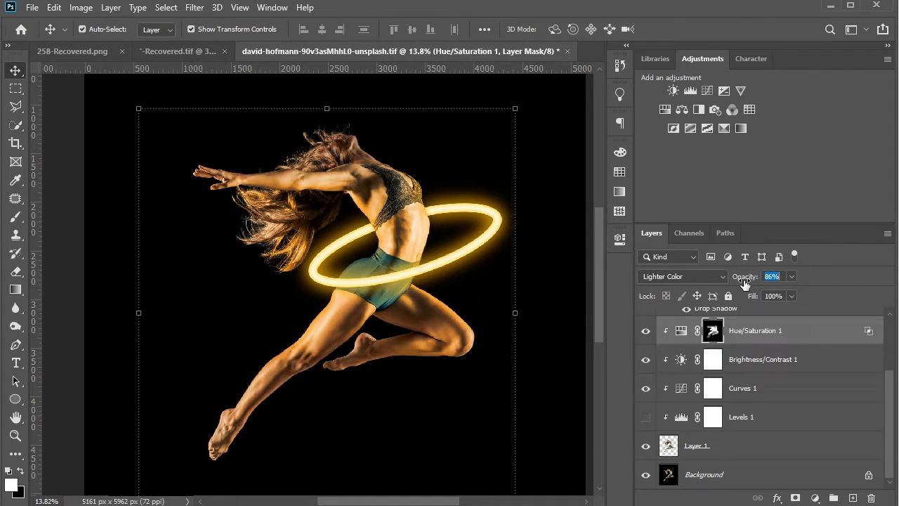
pyautogui.scroll(-6, 257, 233)
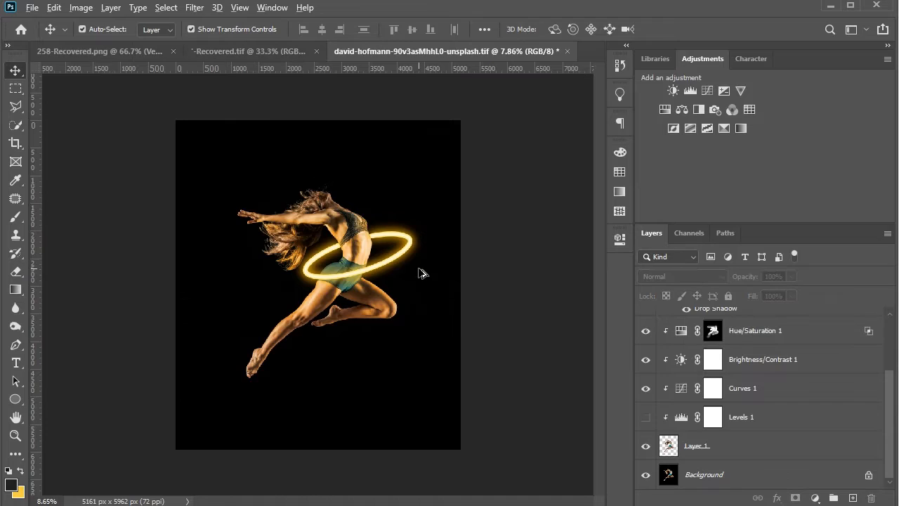
pyautogui.scroll(1, 419, 272)
pyautogui.hotkey('ctrl', 's')
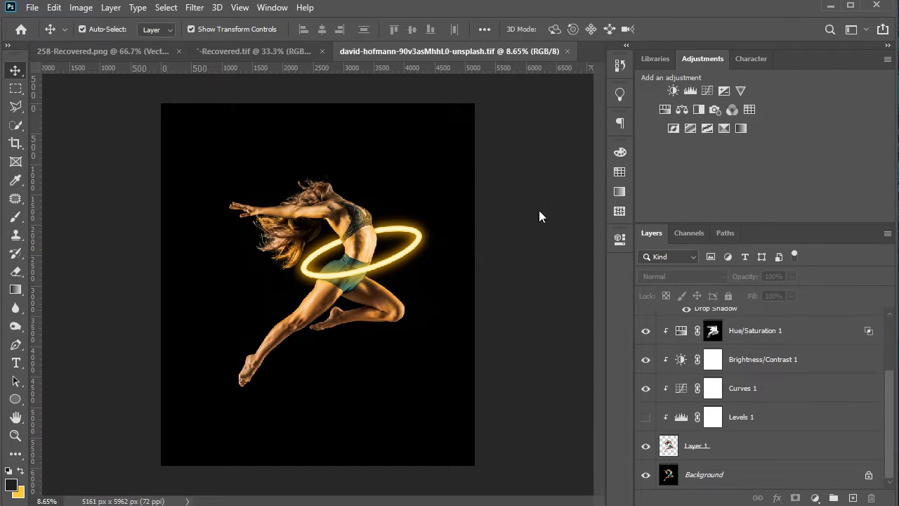
# - Paint white on the Hue/Saturation 1 mask along the outstretched arm and the hair below it with a 500 px brush at 31% opacity
pyautogui.click(713, 332)
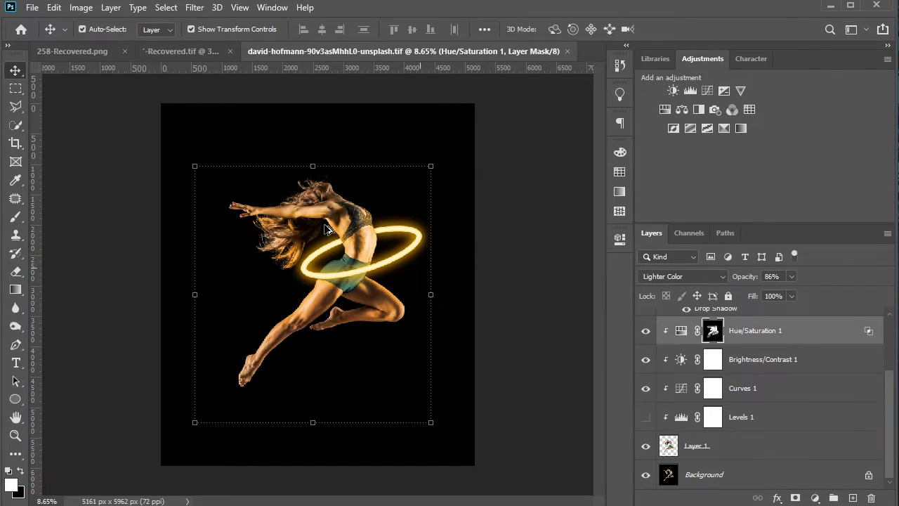
pyautogui.scroll(5, 291, 177)
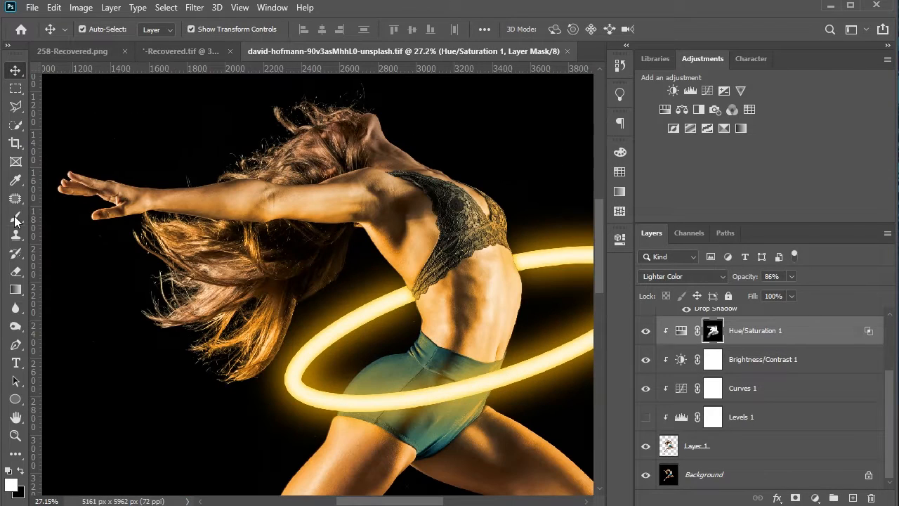
pyautogui.press('b')
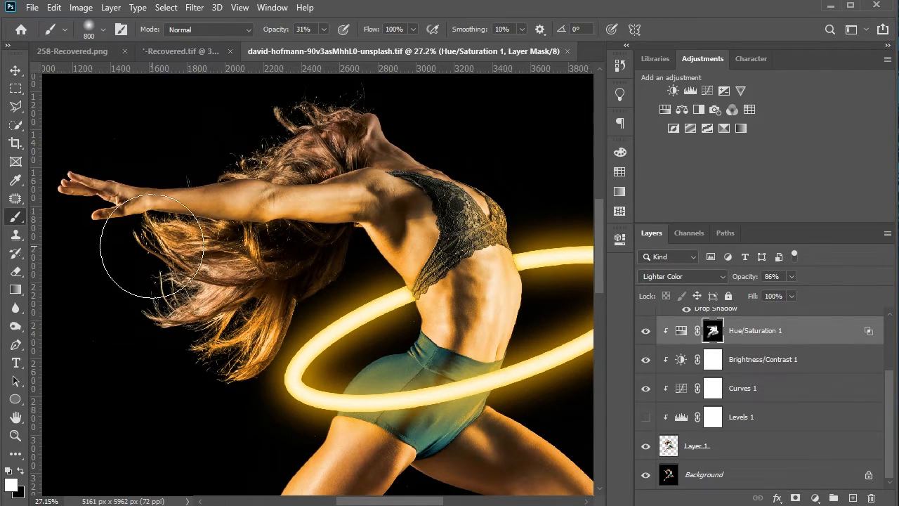
pyautogui.press('[')
pyautogui.press('[')
pyautogui.press('[')
pyautogui.moveTo(89, 207)
pyautogui.mouseDown()
pyautogui.moveTo(221, 218)
pyautogui.moveTo(345, 203)
pyautogui.mouseUp()
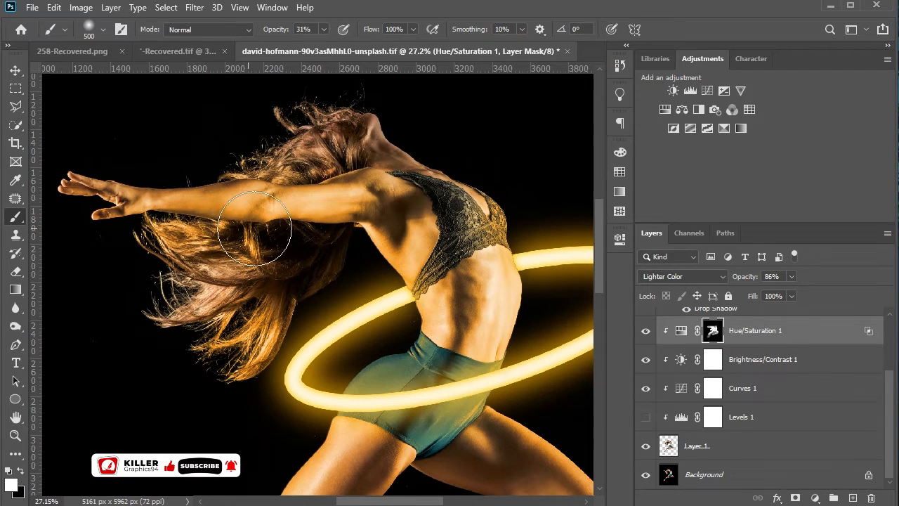
pyautogui.scroll(-1, 124, 151)
pyautogui.press('v')
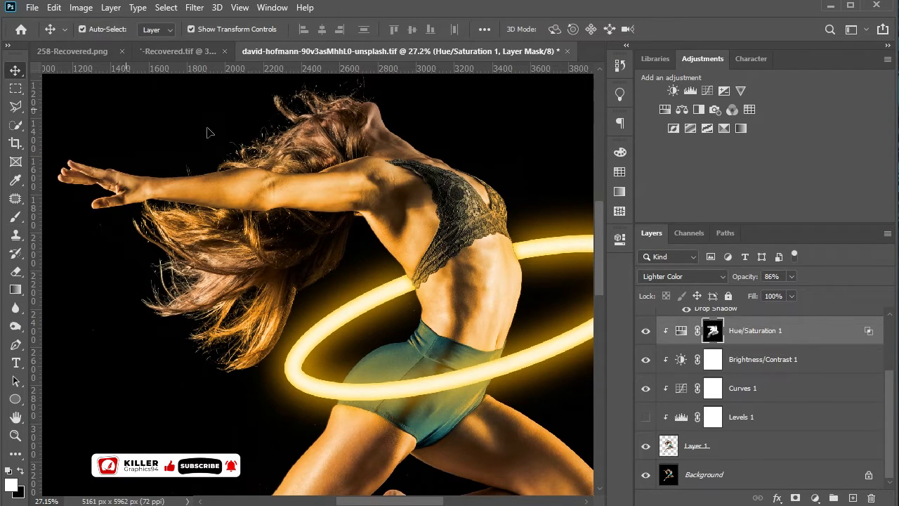
# - Paint white on the Hue/Saturation 1 mask over the face and the hair around the head with the 500 px brush at 31% opacity
pyautogui.scroll(-4, 305, 165)
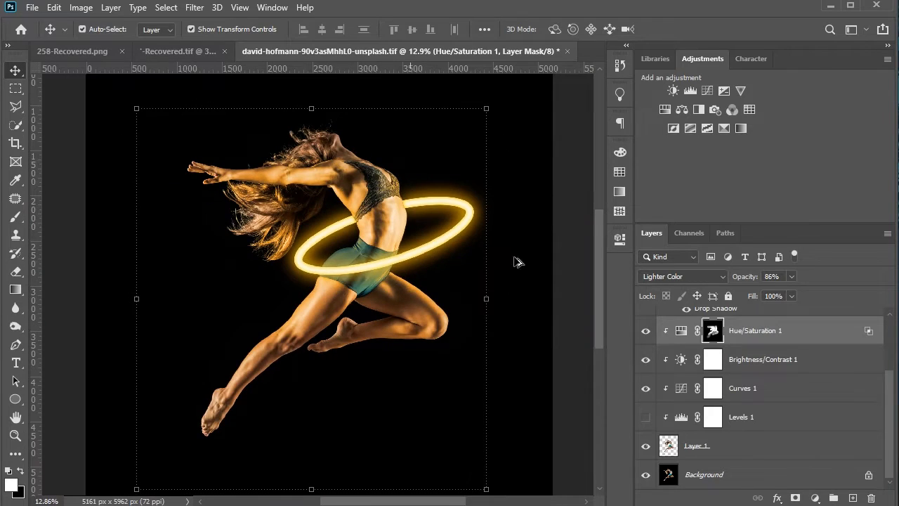
pyautogui.click(551, 283)
pyautogui.scroll(2, 334, 188)
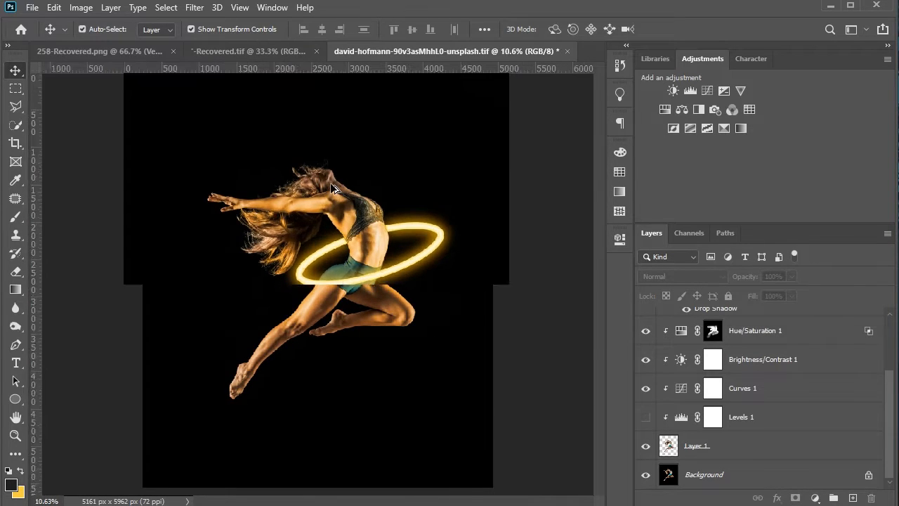
pyautogui.scroll(1, 333, 188)
pyautogui.scroll(3, 334, 189)
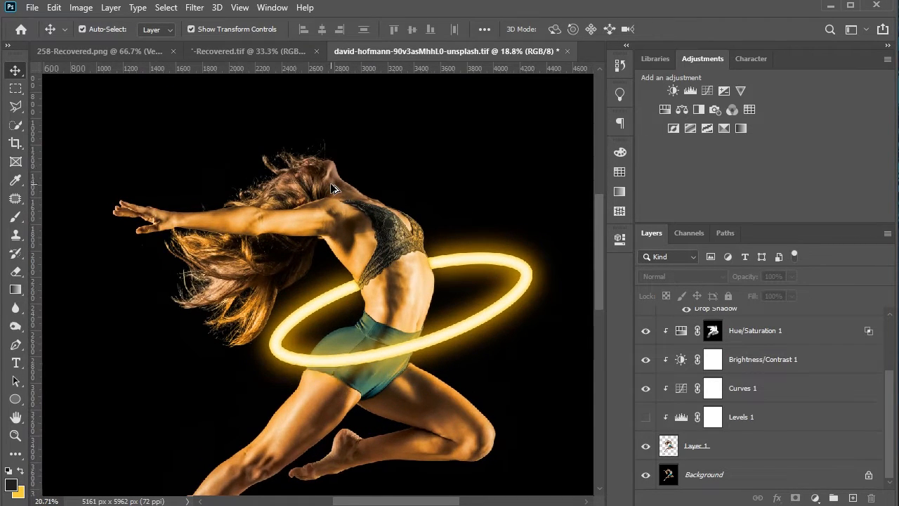
pyautogui.click(17, 217)
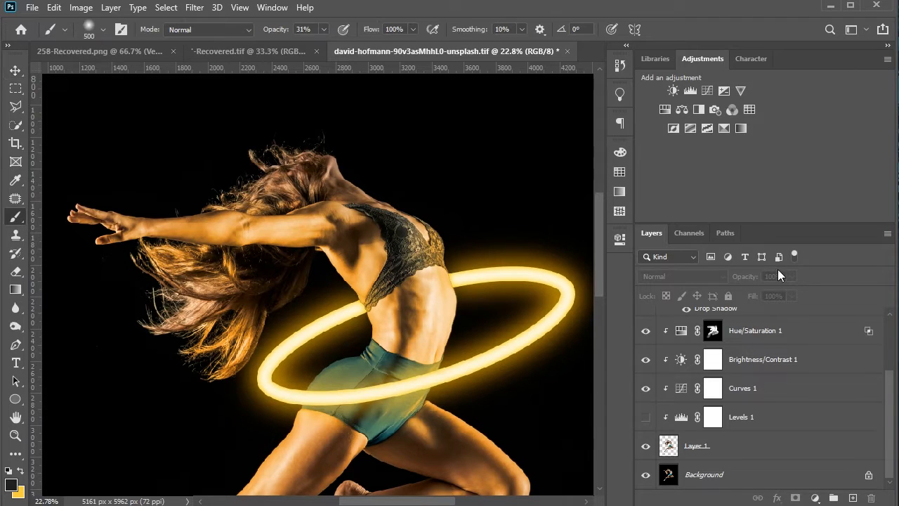
pyautogui.click(715, 330)
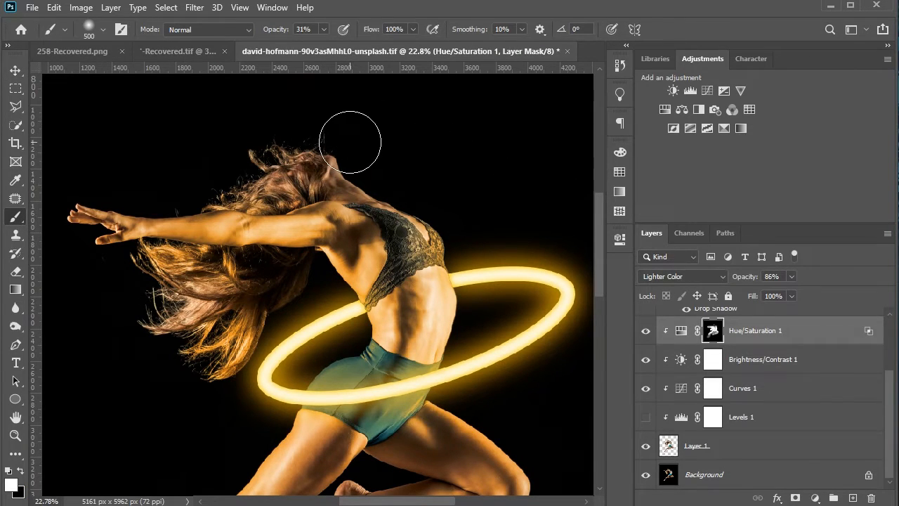
pyautogui.scroll(-2, 411, 140)
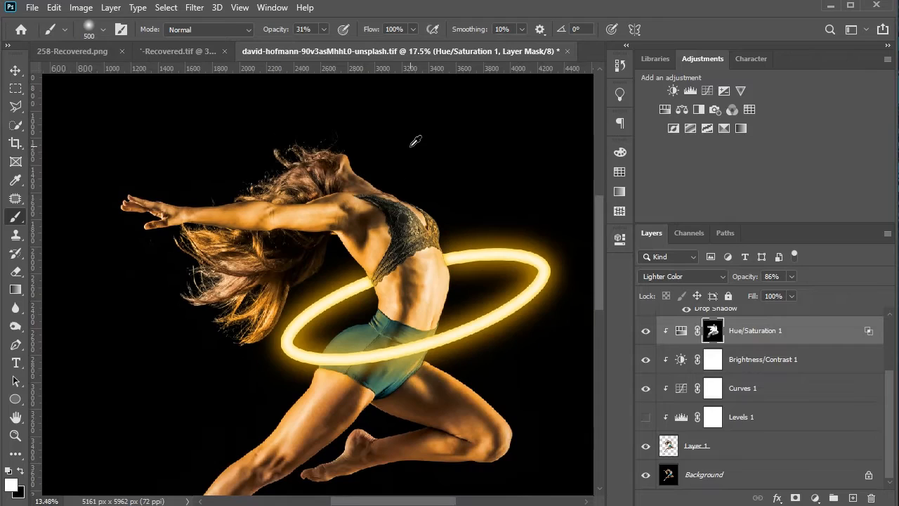
pyautogui.scroll(-2, 415, 141)
pyautogui.press('v')
# - Set the Hue of the Hue/Saturation 1 adjustment to 41
pyautogui.doubleClick(681, 332)
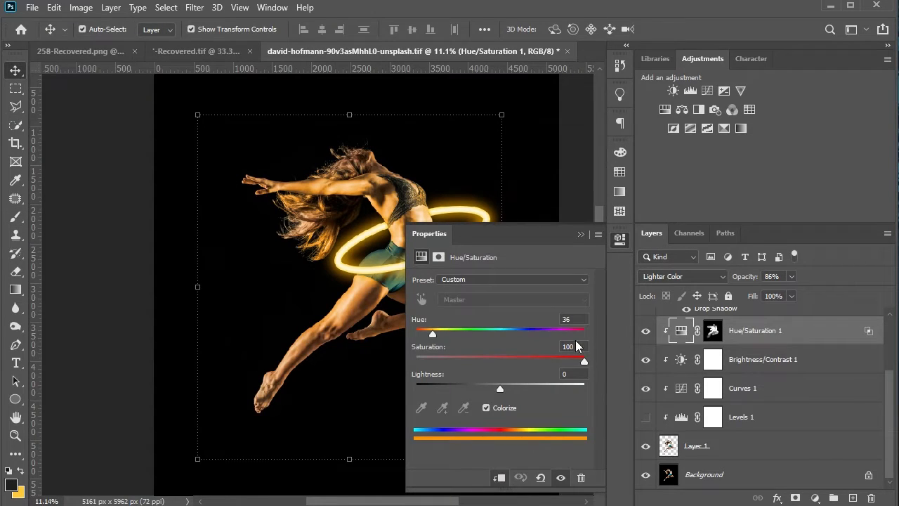
pyautogui.moveTo(432, 334); pyautogui.dragTo(434, 333)
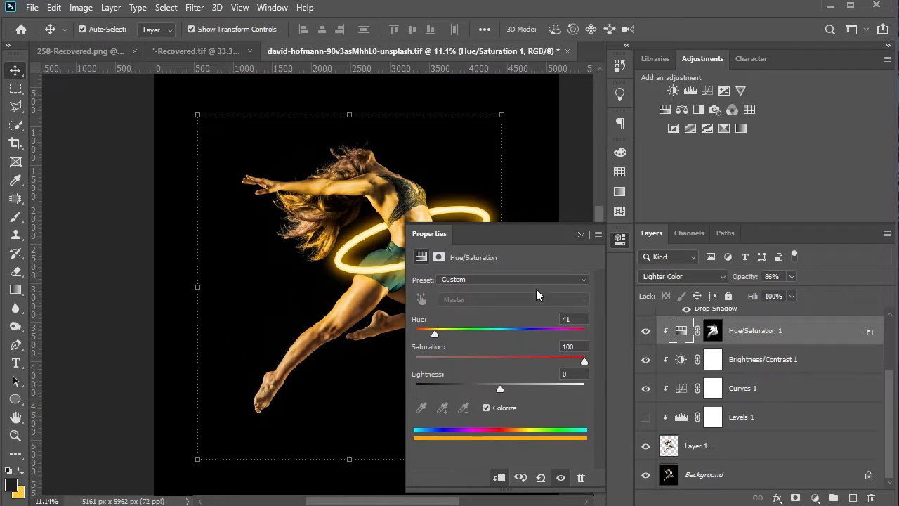
pyautogui.click(581, 234)
pyautogui.scroll(2, 430, 195)
pyautogui.scroll(2, 428, 195)
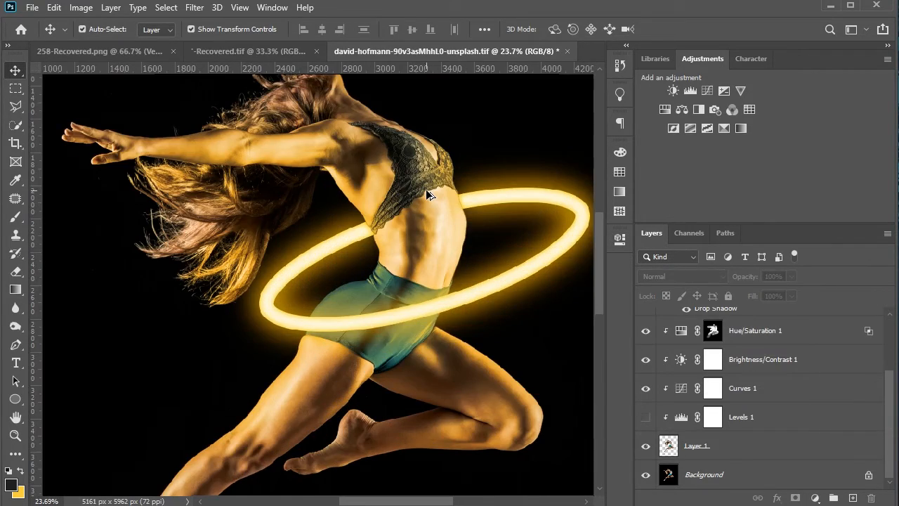
# - Save the document and add a new empty layer directly above the Background layer
pyautogui.scroll(-4, 426, 190)
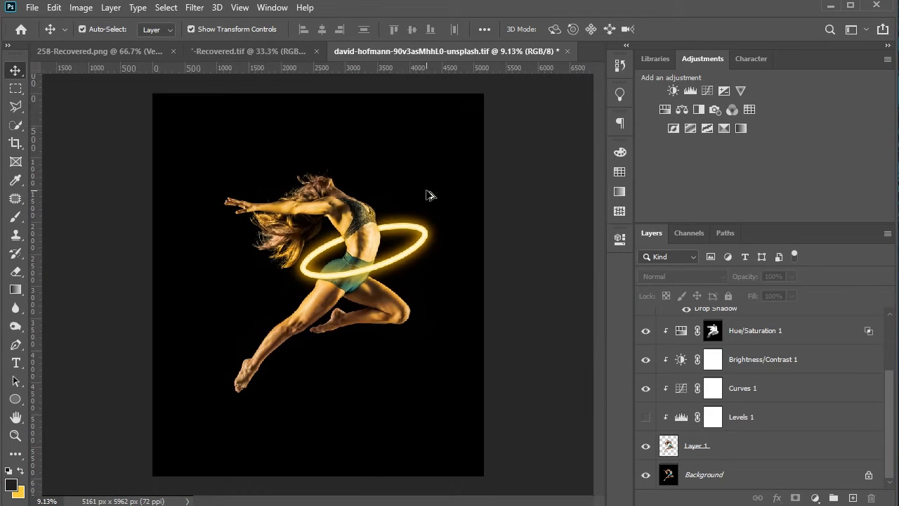
pyautogui.hotkey('ctrl', 's')
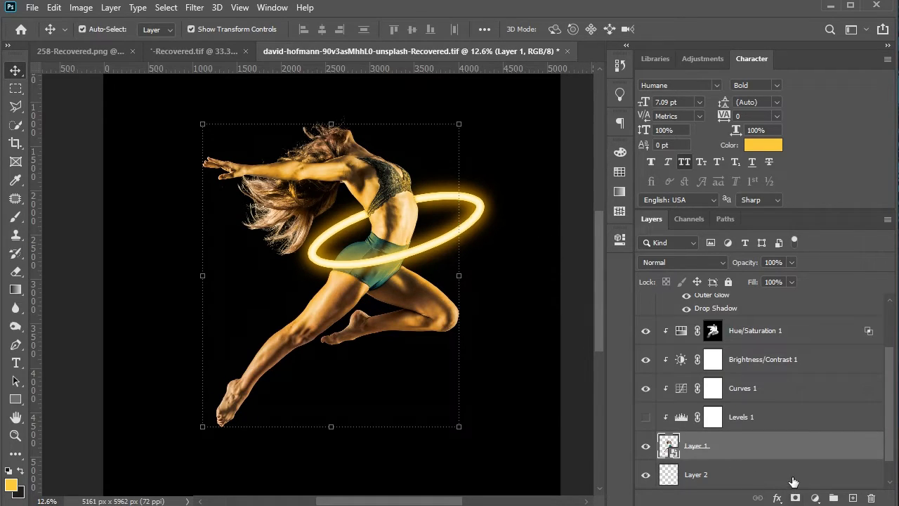
pyautogui.click(793, 482)
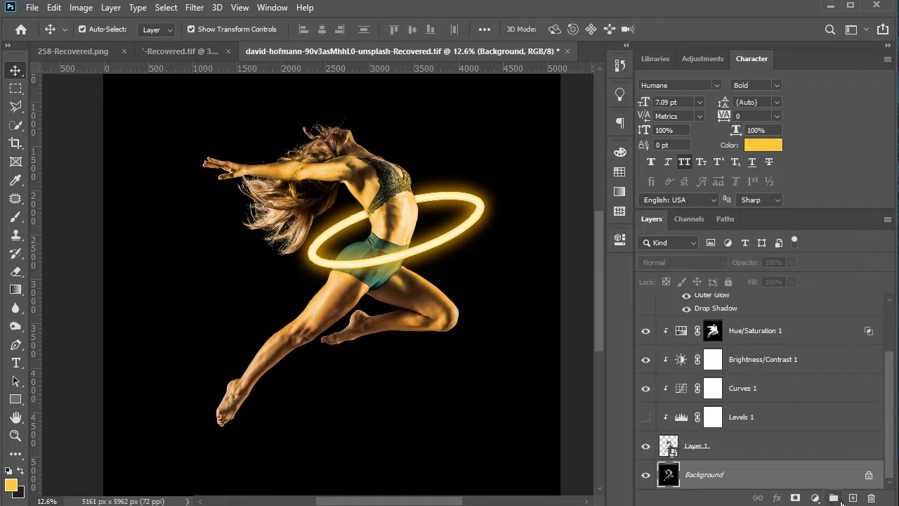
pyautogui.click(853, 498)
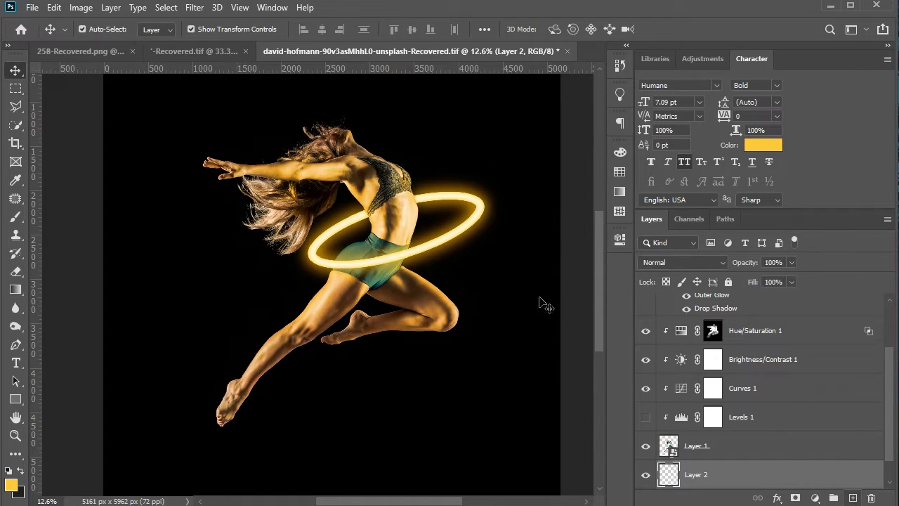
# - Paint a soft yellow glow behind the dancer on Layer 2 with two dabs of a 4500 px brush at 28% opacity
pyautogui.click(15, 217)
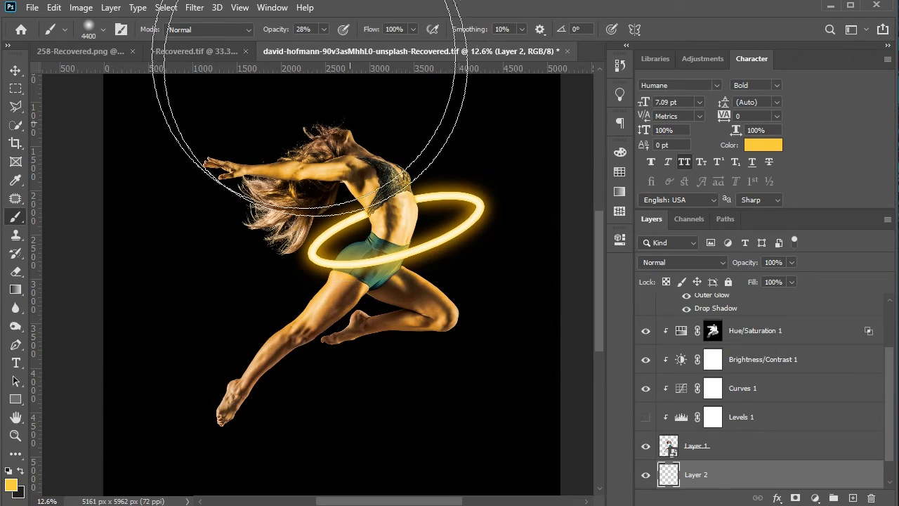
pyautogui.press('[')
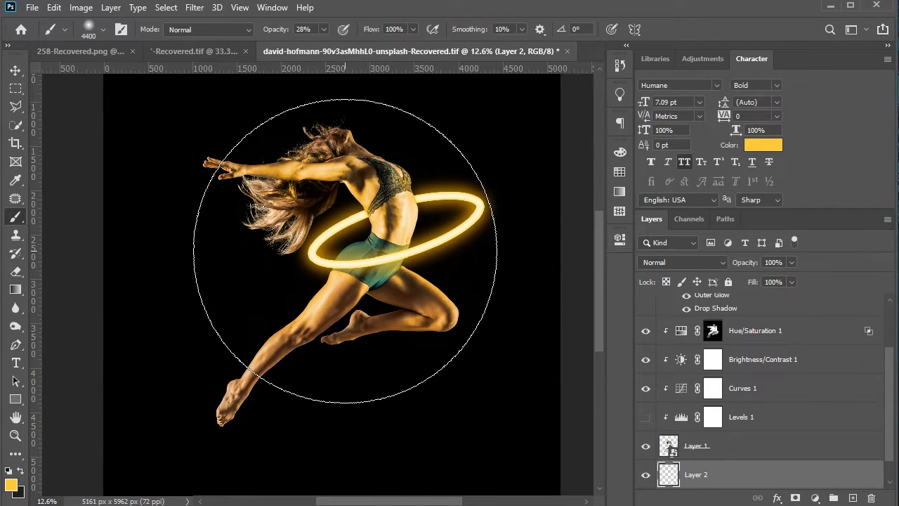
pyautogui.press('[')
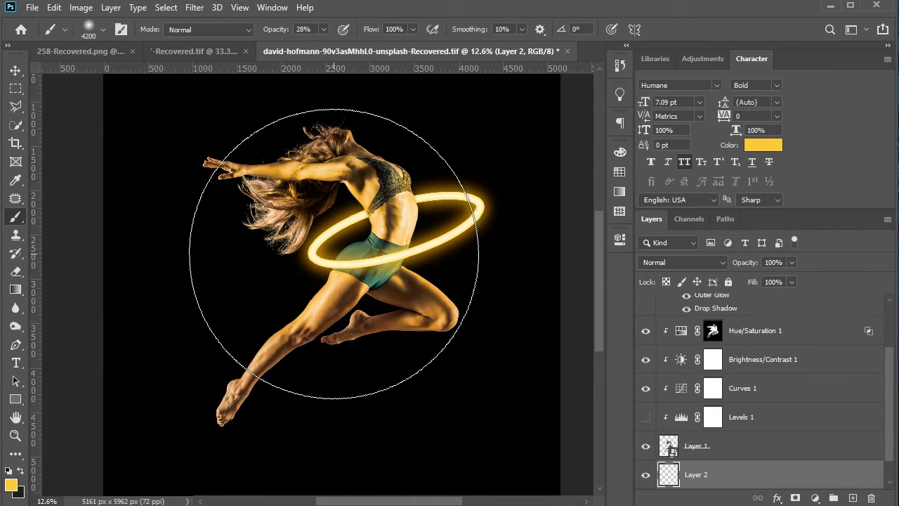
pyautogui.press(']')
pyautogui.press(']')
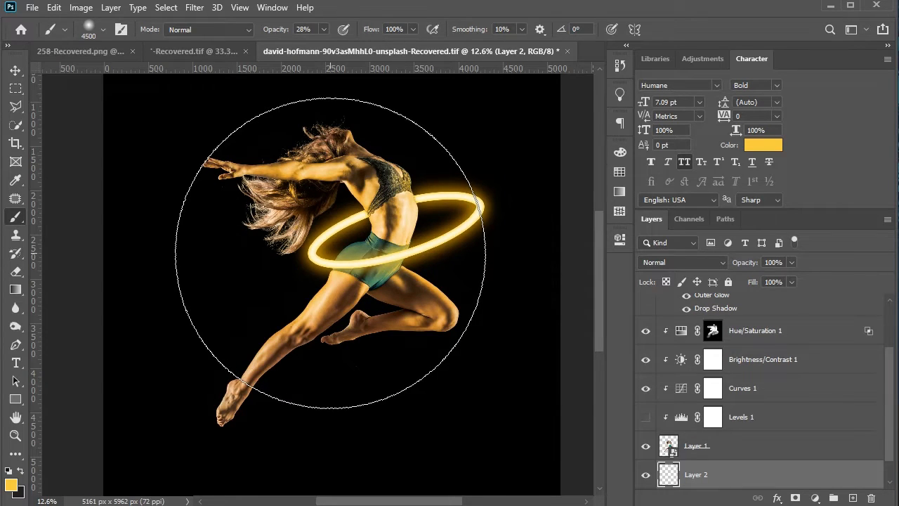
pyautogui.press('[')
pyautogui.press('[')
pyautogui.press('[')
pyautogui.press('[')
pyautogui.press('[')
pyautogui.press('[')
pyautogui.press('[')
pyautogui.press('[')
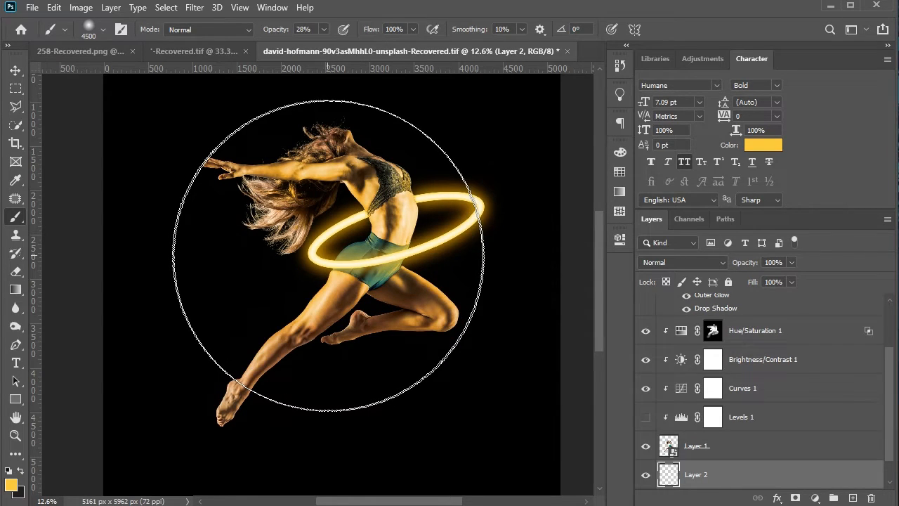
pyautogui.press(']')
pyautogui.press(']')
pyautogui.press(']')
pyautogui.press(']')
pyautogui.press(']')
pyautogui.press(']')
pyautogui.press(']')
pyautogui.press(']')
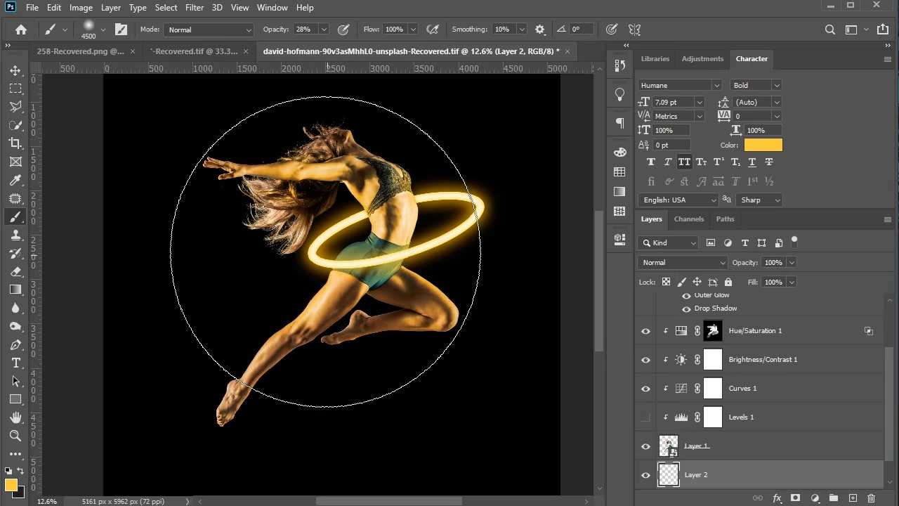
pyautogui.click(325, 251)
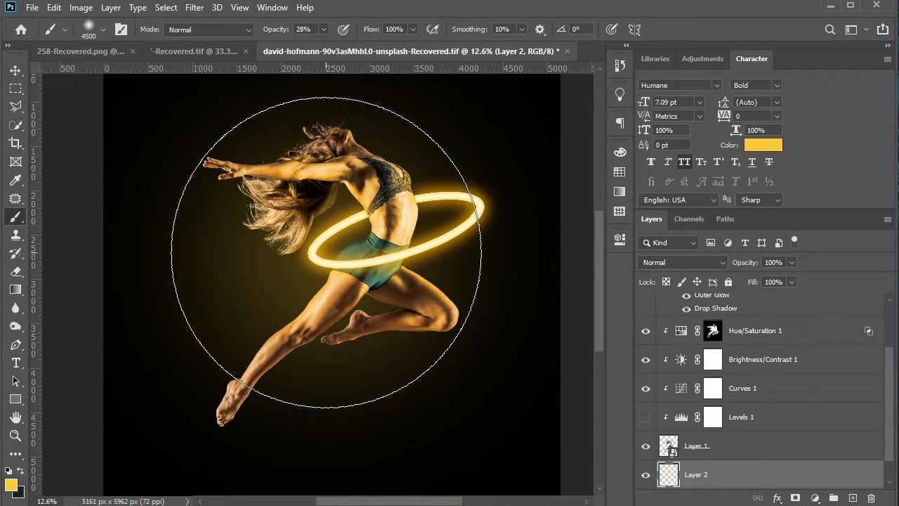
pyautogui.click(325, 251)
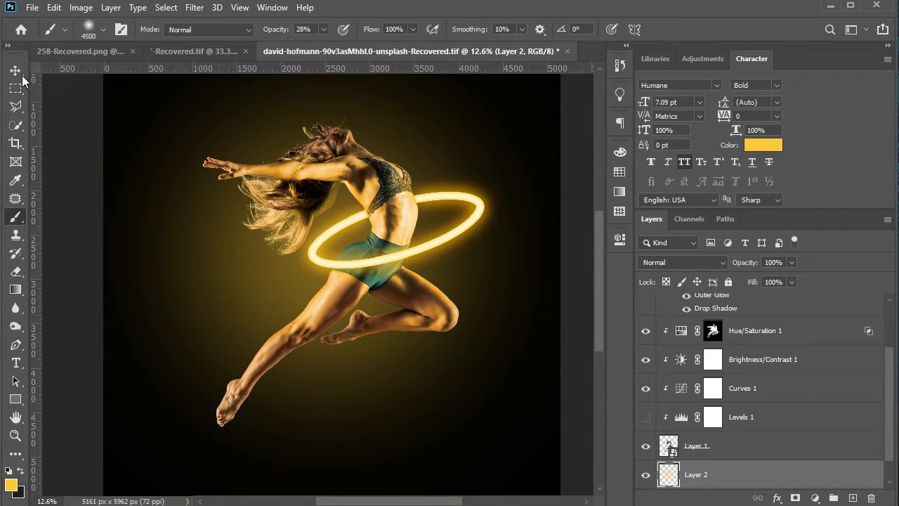
# - Scale the Layer 2 glow up proportionally to about 105.66% so it extends past the canvas edges
pyautogui.press('v')
pyautogui.hotkey('ctrl', '-')
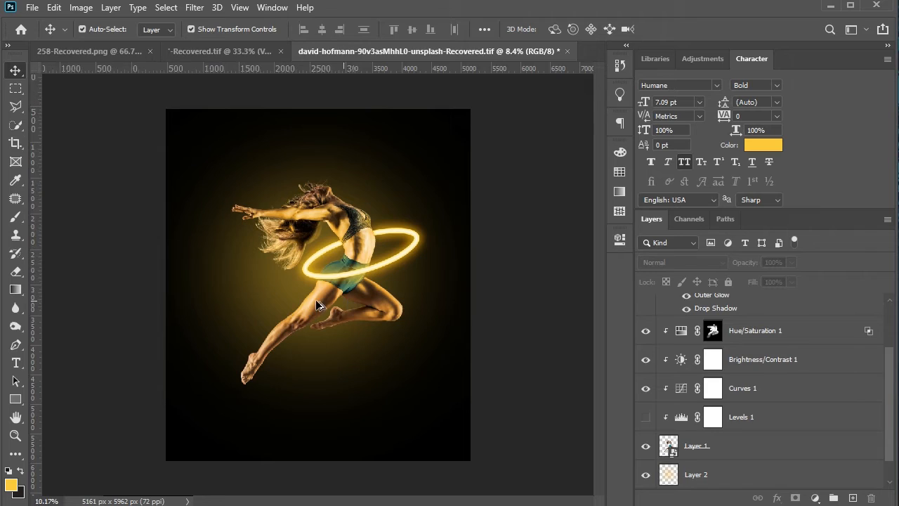
pyautogui.scroll(1, 284, 292)
pyautogui.scroll(-1, 392, 288)
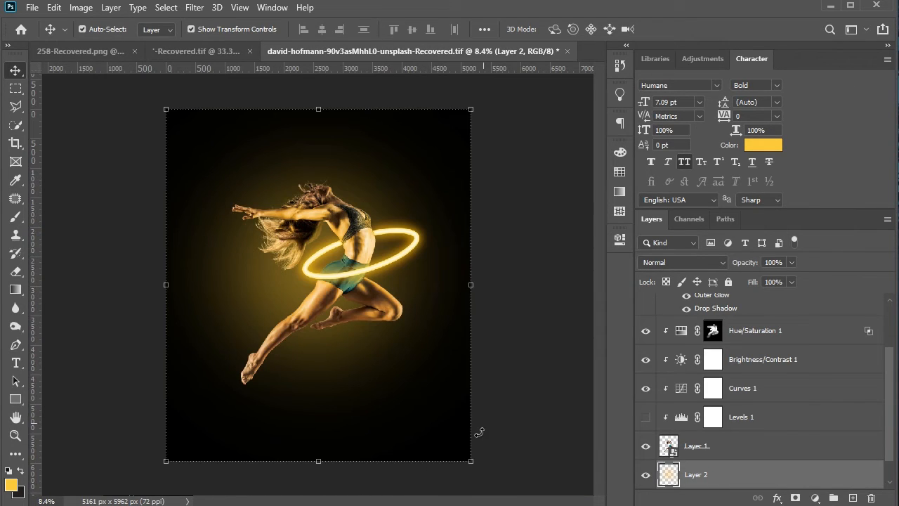
pyautogui.click(470, 460)
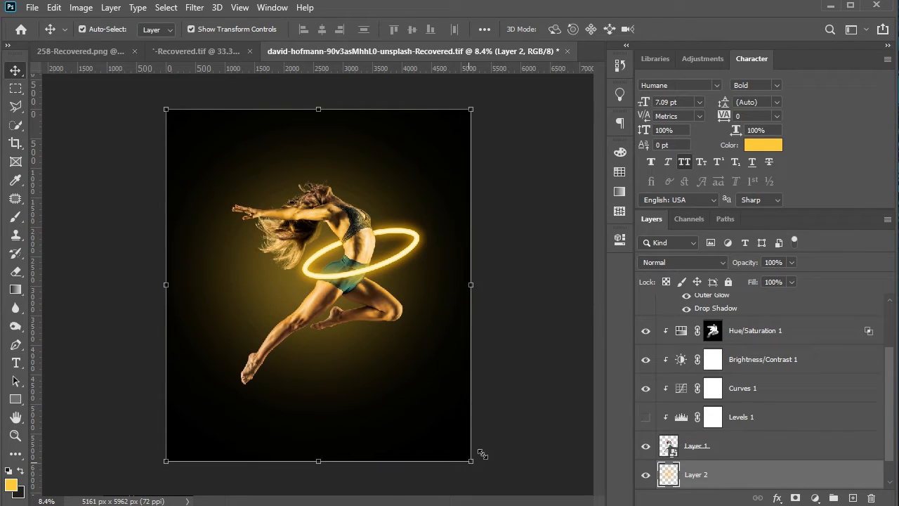
pyautogui.click(471, 285)
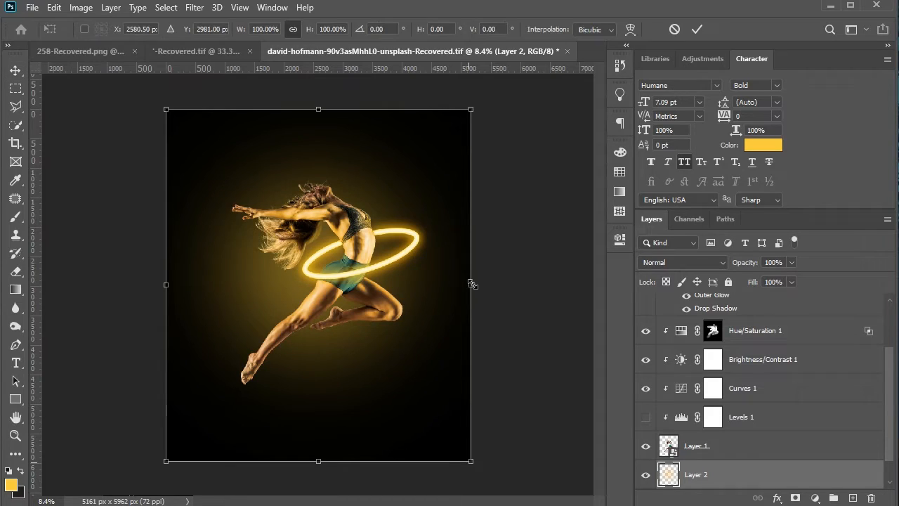
pyautogui.moveTo(472, 284); pyautogui.dragTo(474, 285)
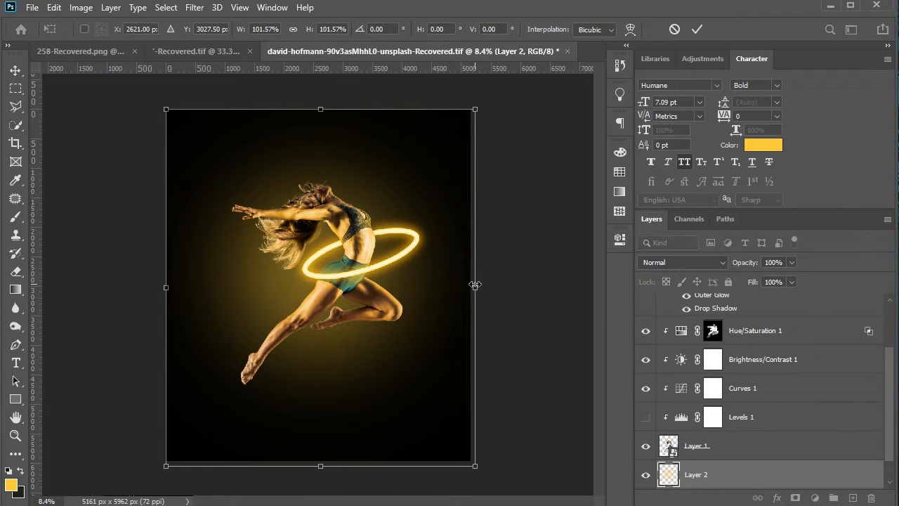
pyautogui.moveTo(476, 110); pyautogui.dragTo(488, 94)
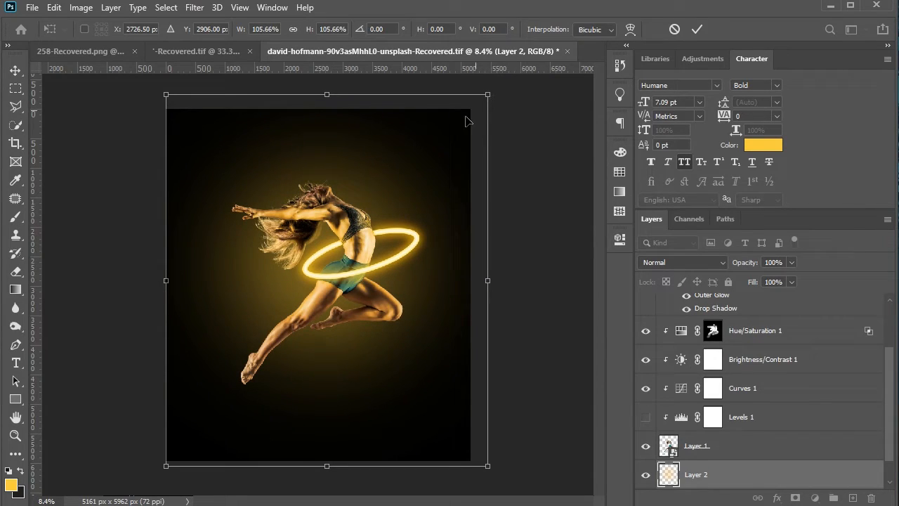
pyautogui.press('Return')
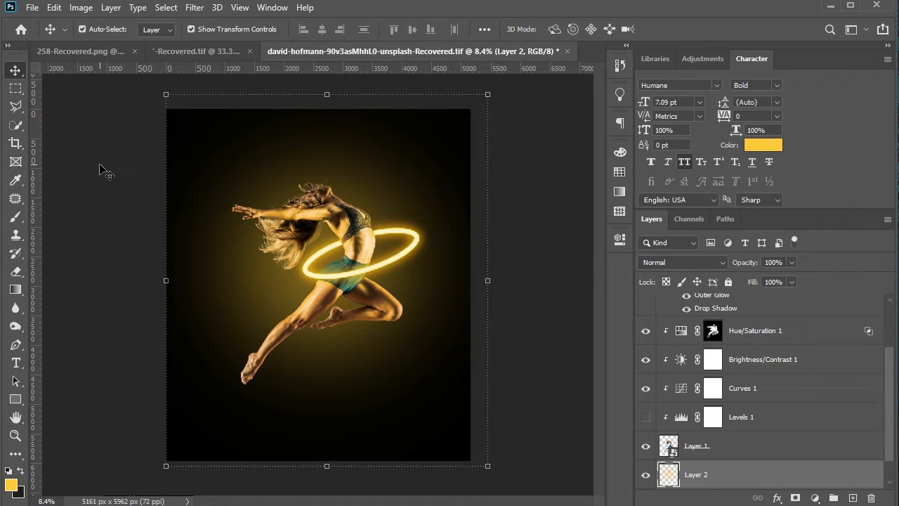
# - Convert all layers from Ellipse 1 down to Background into one smart object
pyautogui.click(288, 267)
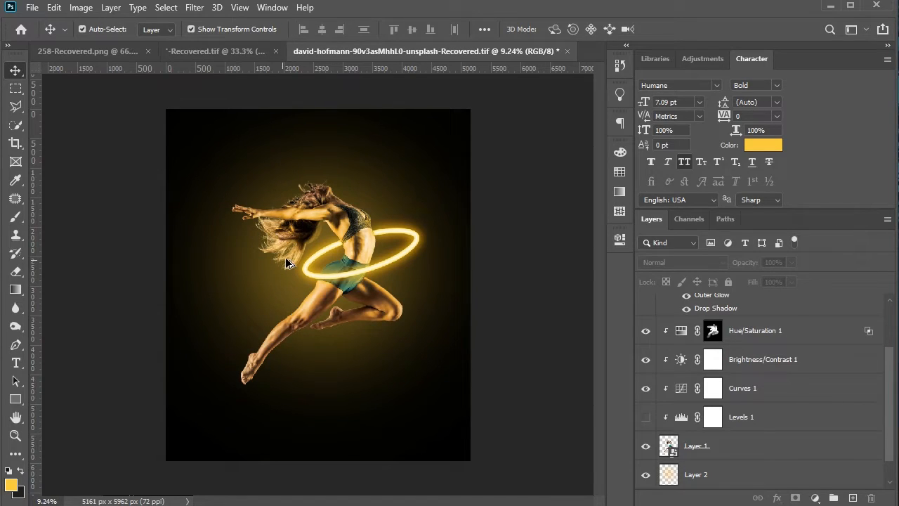
pyautogui.scroll(1, 287, 255)
pyautogui.click(326, 241)
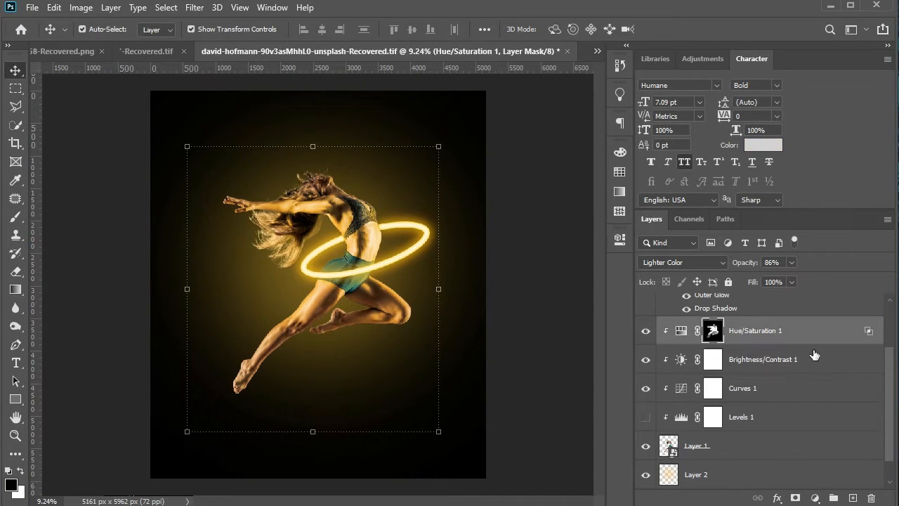
pyautogui.scroll(-1, 813, 353)
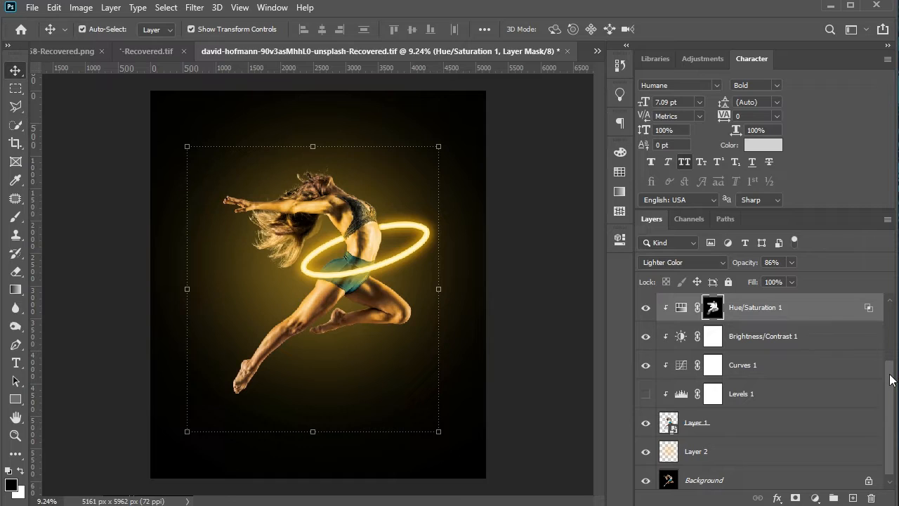
pyautogui.moveTo(889, 379); pyautogui.dragTo(875, 298)
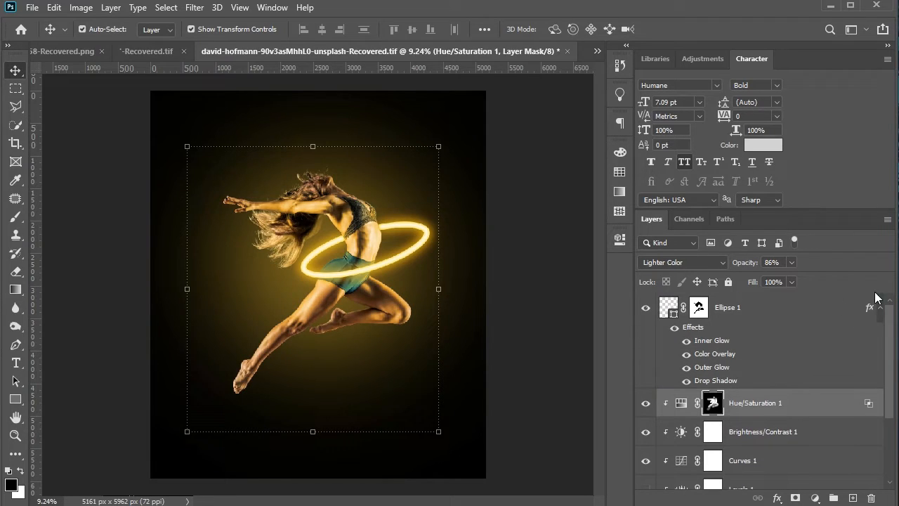
pyautogui.click(782, 309)
pyautogui.moveTo(889, 347); pyautogui.dragTo(896, 472)
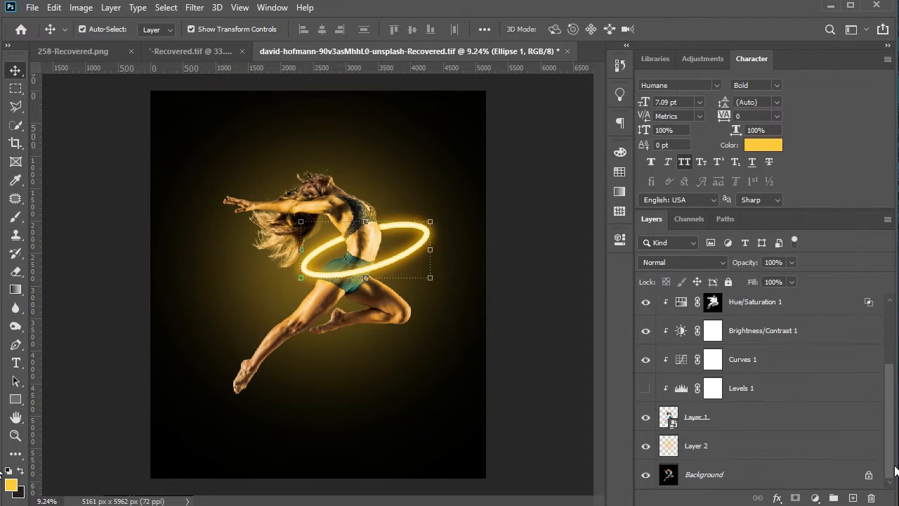
pyautogui.keyDown('shift'); pyautogui.click(743, 475); pyautogui.keyUp('shift')
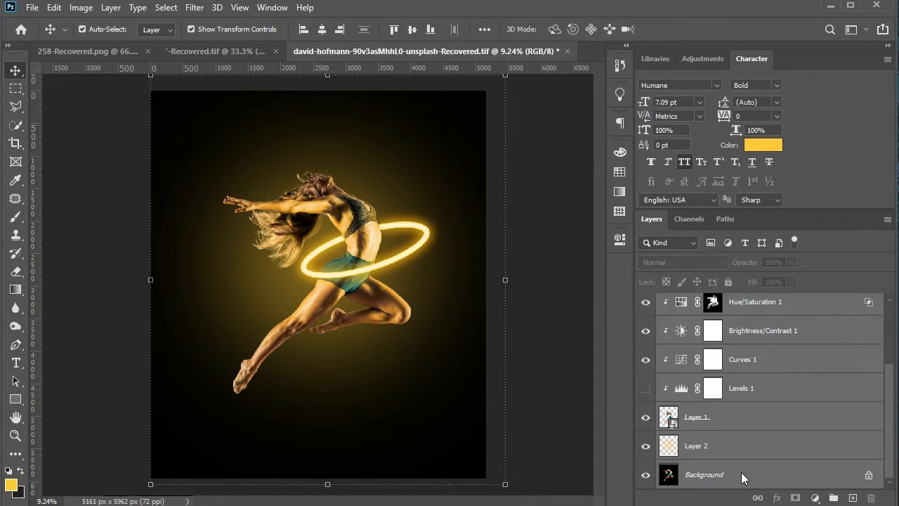
pyautogui.rightClick(727, 473)
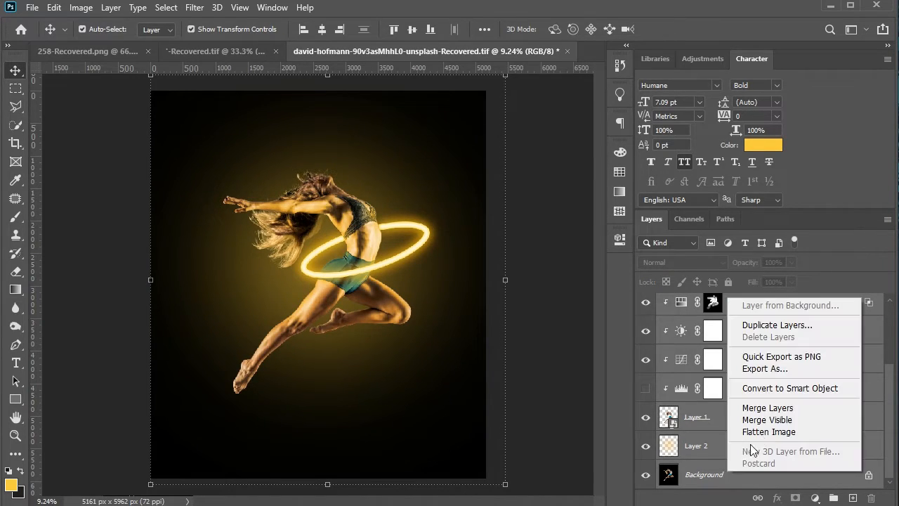
pyautogui.click(727, 405)
pyautogui.rightClick(717, 376)
pyautogui.click(643, 123)
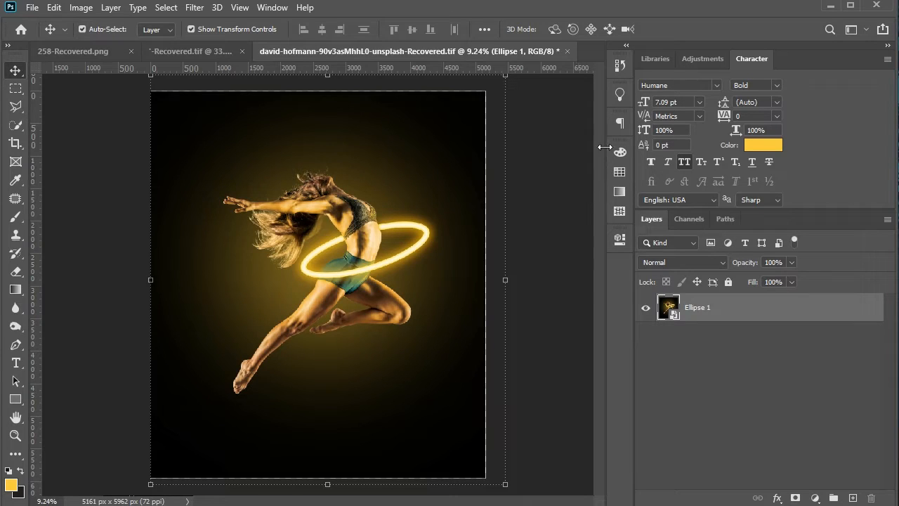
# - Scale the Ellipse 1 smart object up proportionally to about 100.83%
pyautogui.click(546, 169)
pyautogui.scroll(3, 471, 163)
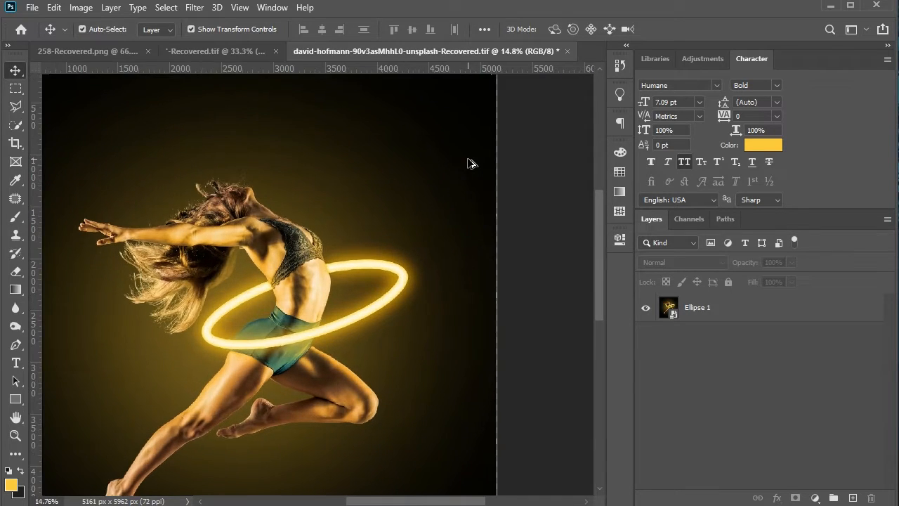
pyautogui.hotkey('ctrl', '0')
pyautogui.click(459, 173)
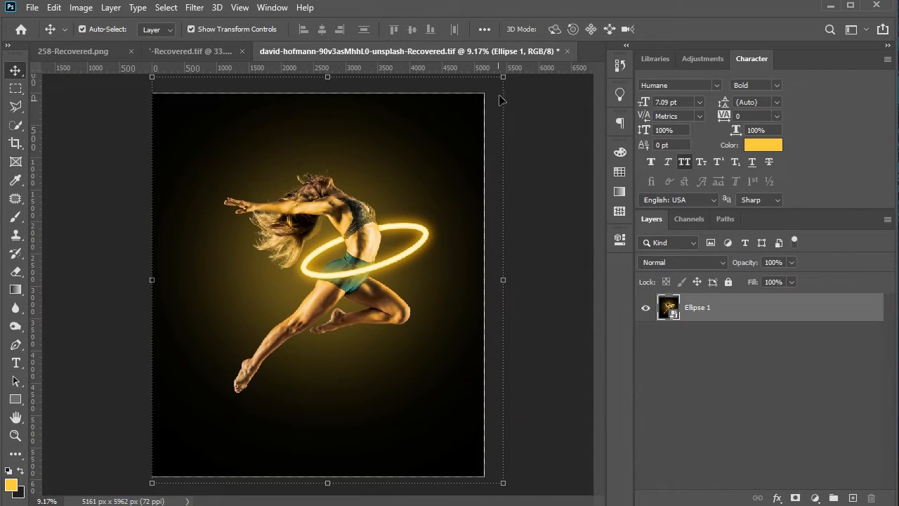
pyautogui.moveTo(506, 78); pyautogui.dragTo(510, 74)
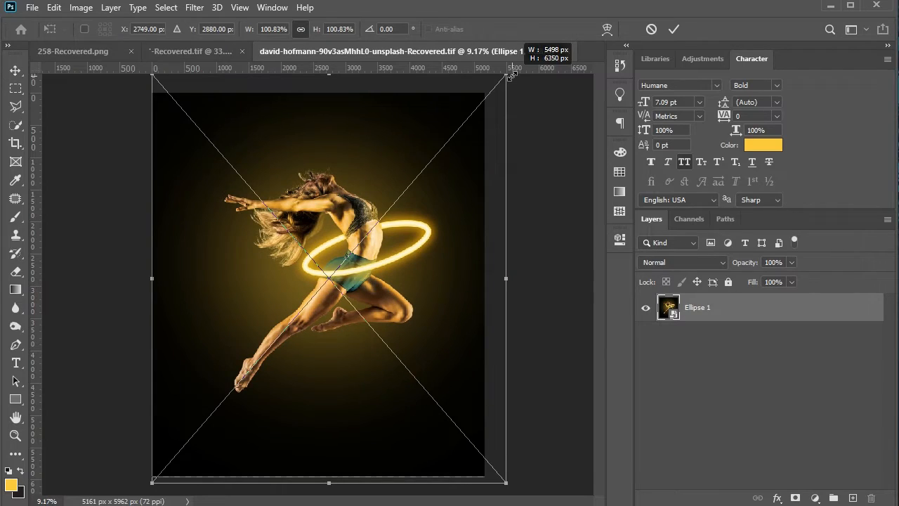
pyautogui.press('Return')
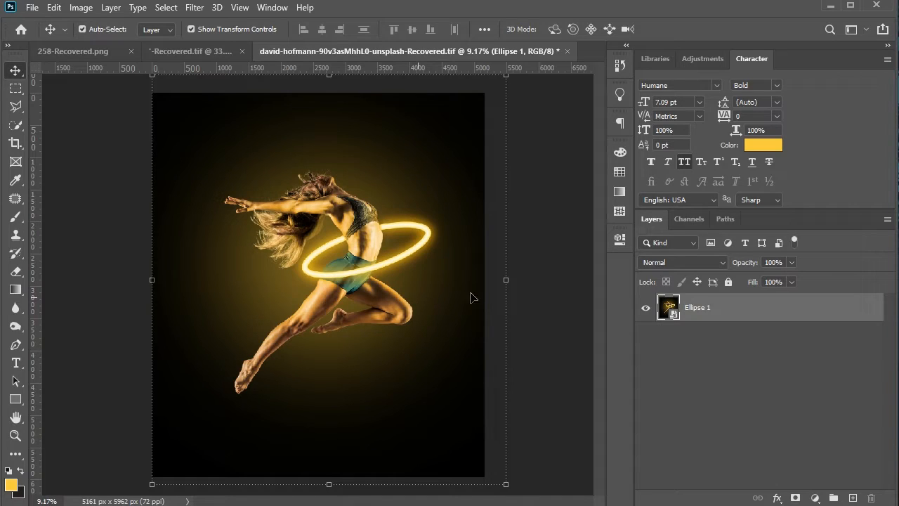
# - Add the text "Unlocking the Glow Effect in Photoshop" above the dancer's outstretched arm and set its font size to 48 pt
pyautogui.press('t')
pyautogui.click(223, 140)
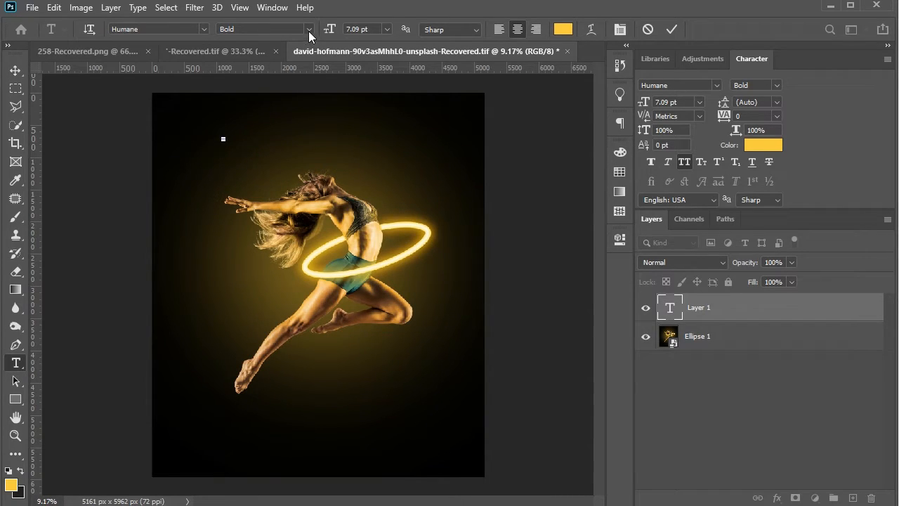
pyautogui.click(15, 70)
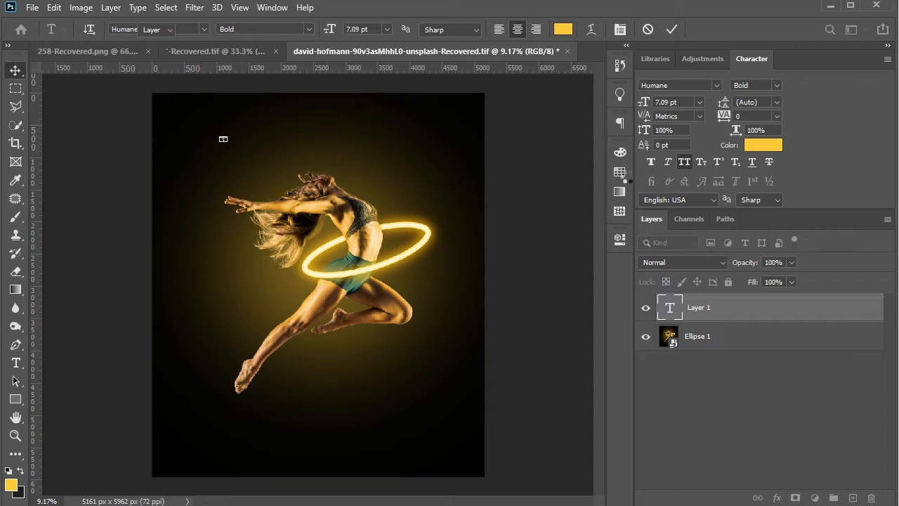
pyautogui.click(700, 102)
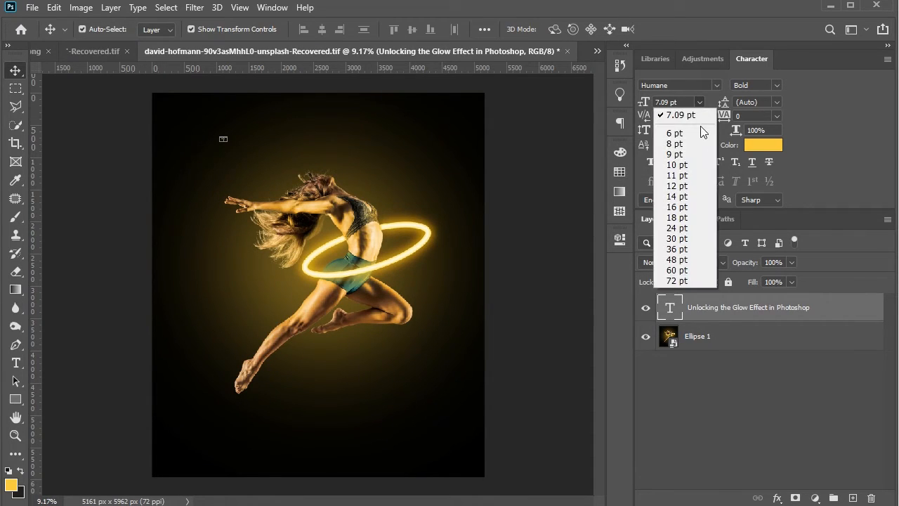
pyautogui.click(679, 258)
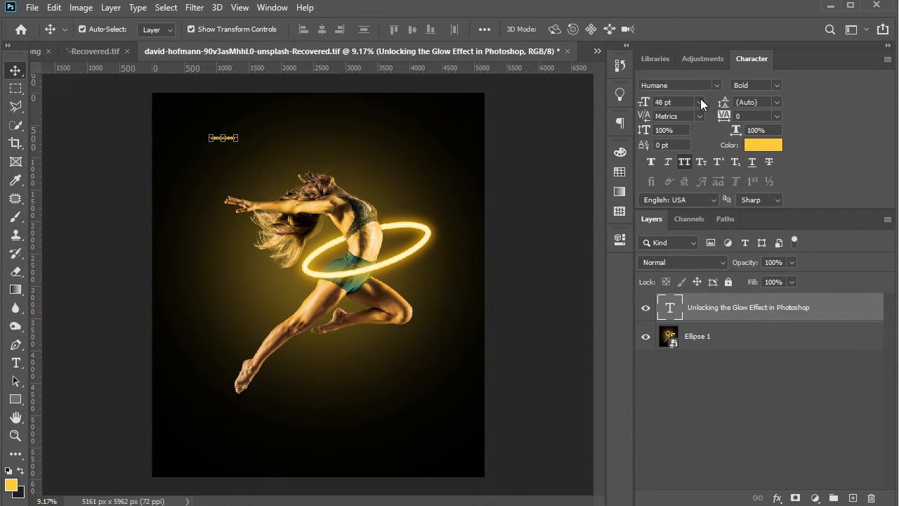
# - Enlarge the title text to 357.73 pt and move it slightly higher above the dancer
pyautogui.click(700, 102)
pyautogui.click(692, 281)
pyautogui.moveTo(251, 139); pyautogui.dragTo(393, 135)
pyautogui.press('Return')
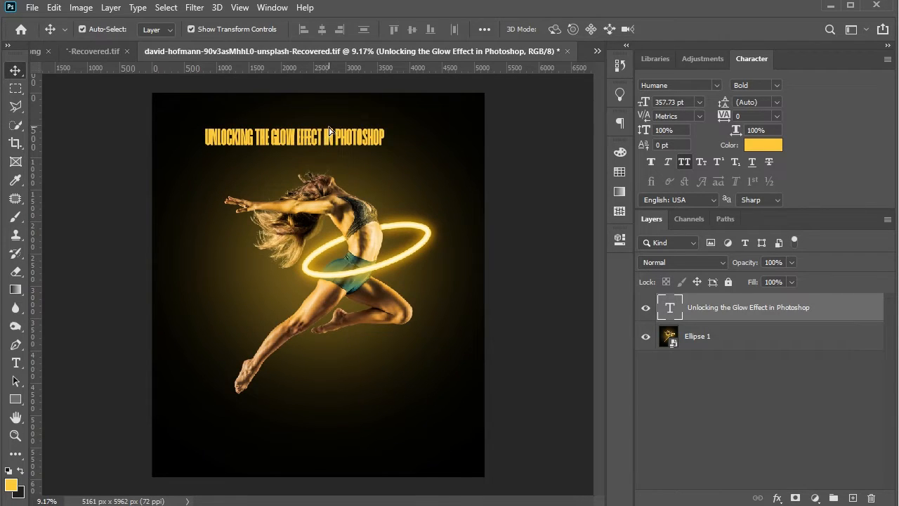
pyautogui.moveTo(329, 131); pyautogui.dragTo(330, 123)
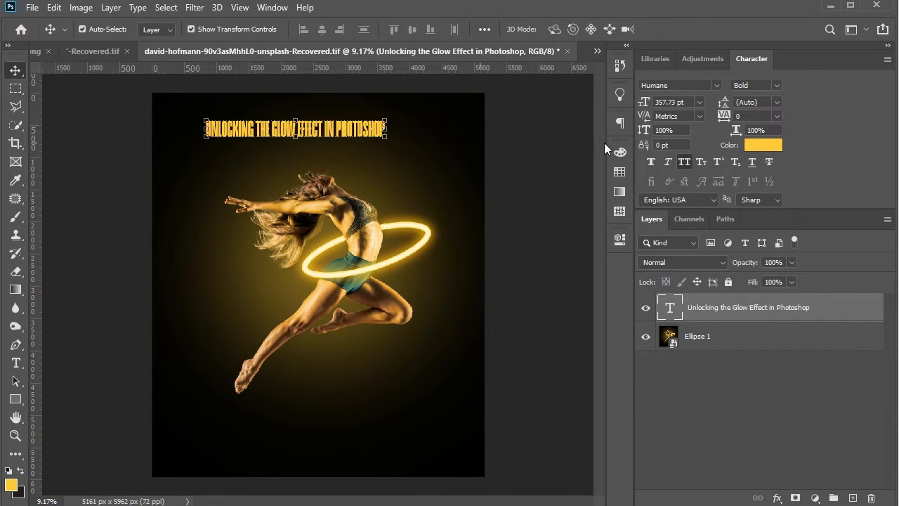
# - Change the title's font to Montserrat in the Black weight
pyautogui.click(715, 84)
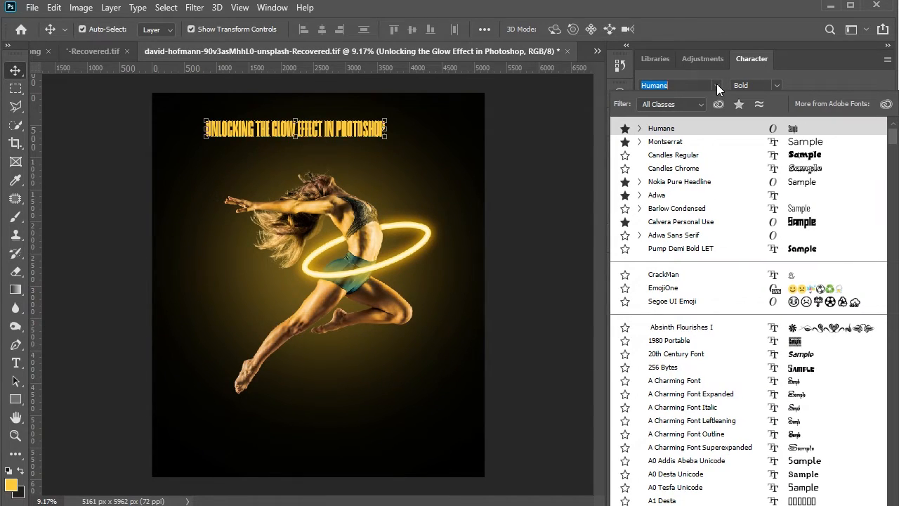
pyautogui.click(796, 146)
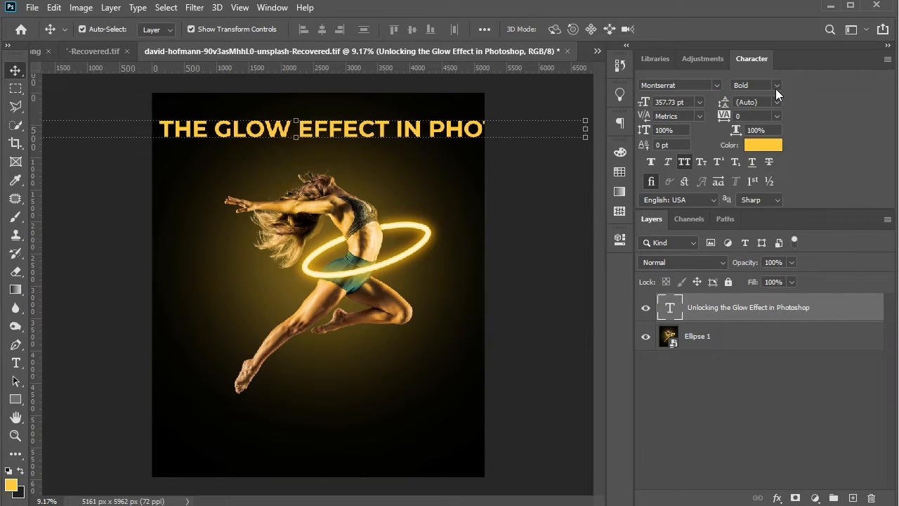
pyautogui.click(775, 87)
pyautogui.click(798, 278)
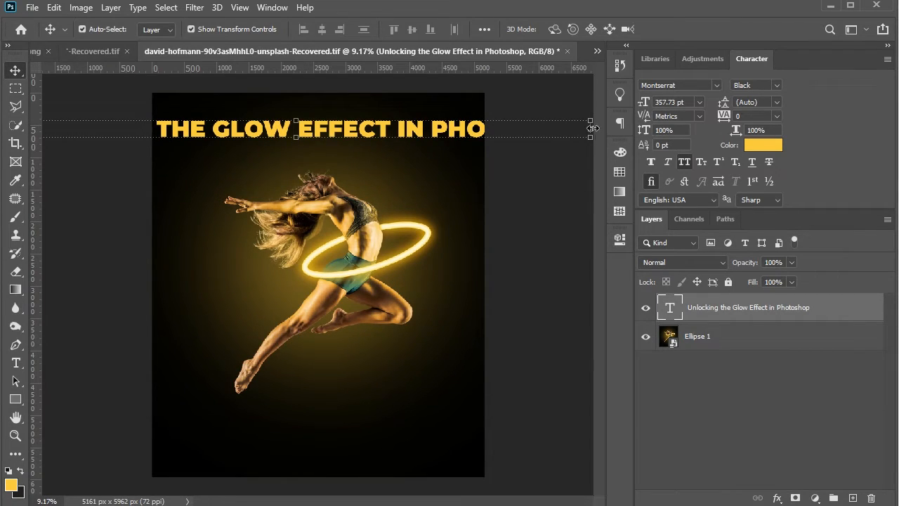
# - Scale the title down to 177.47 pt so it fits the canvas width, and place a duplicate near the canvas's lower edge
pyautogui.moveTo(592, 128); pyautogui.dragTo(377, 478)
pyautogui.press('Return')
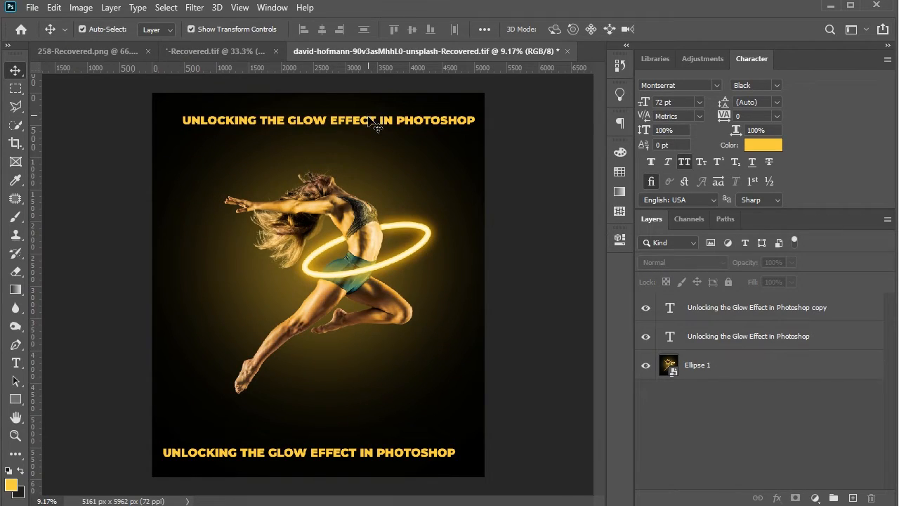
# - Shorten the upper title's wording to "the Glow Effect"
pyautogui.doubleClick(376, 122)
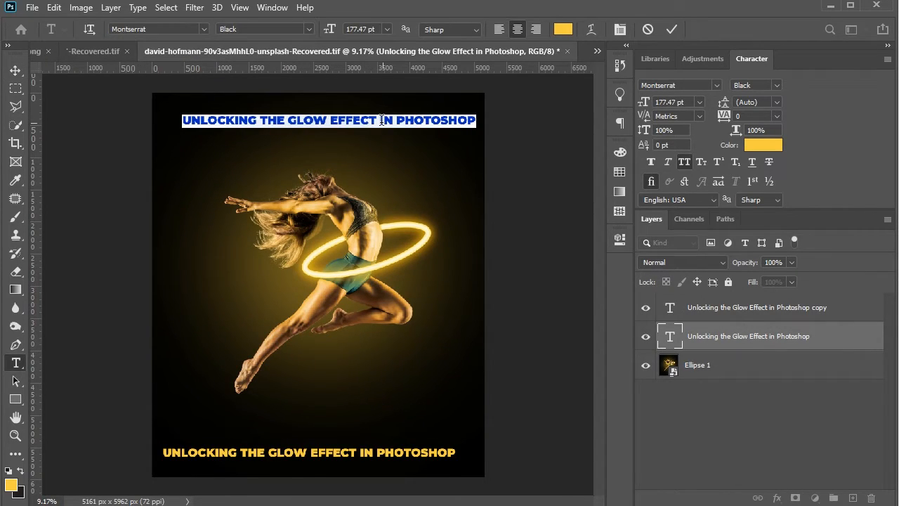
pyautogui.moveTo(381, 120); pyautogui.dragTo(484, 132)
pyautogui.press('BackSpace')
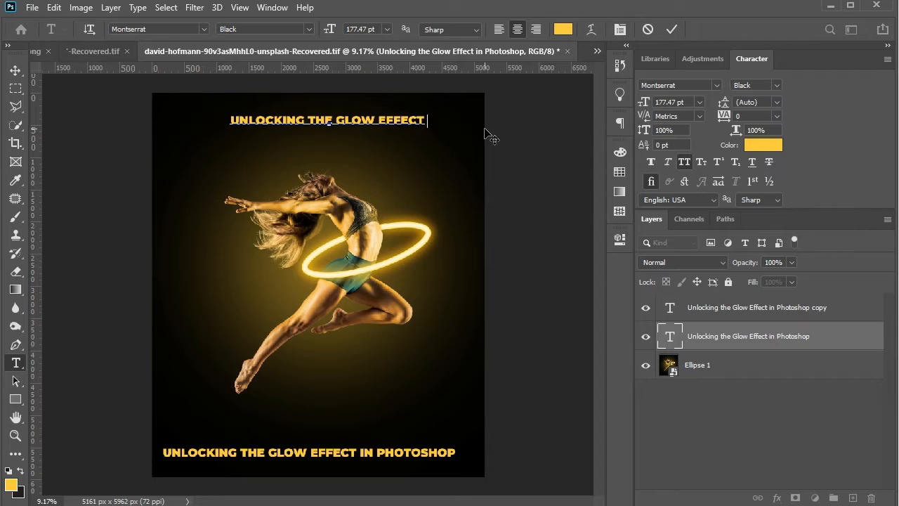
pyautogui.press('BackSpace')
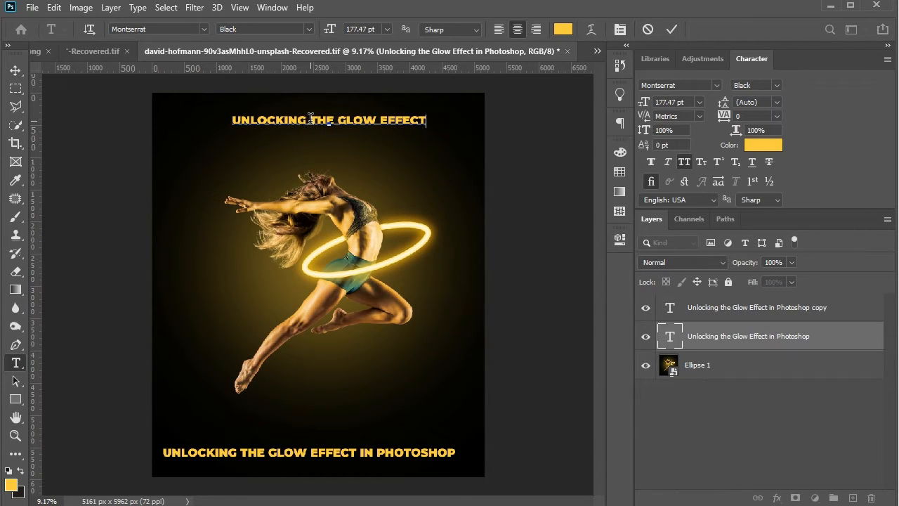
pyautogui.hotkey('shift', 'Home')
pyautogui.press('BackSpace')
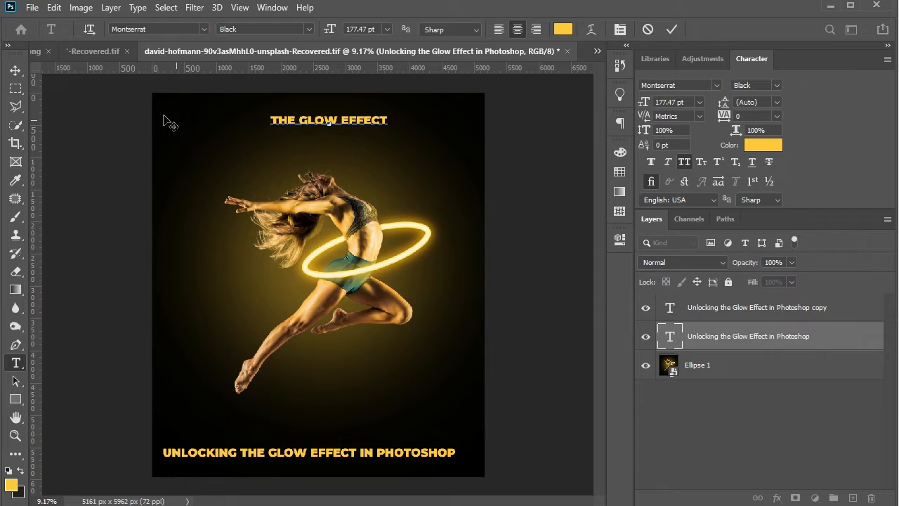
pyautogui.click(16, 71)
# - Scale "The Glow Effect" title up proportionally to 322.61 pt and move it slightly down toward the dancer
pyautogui.scroll(3, 309, 91)
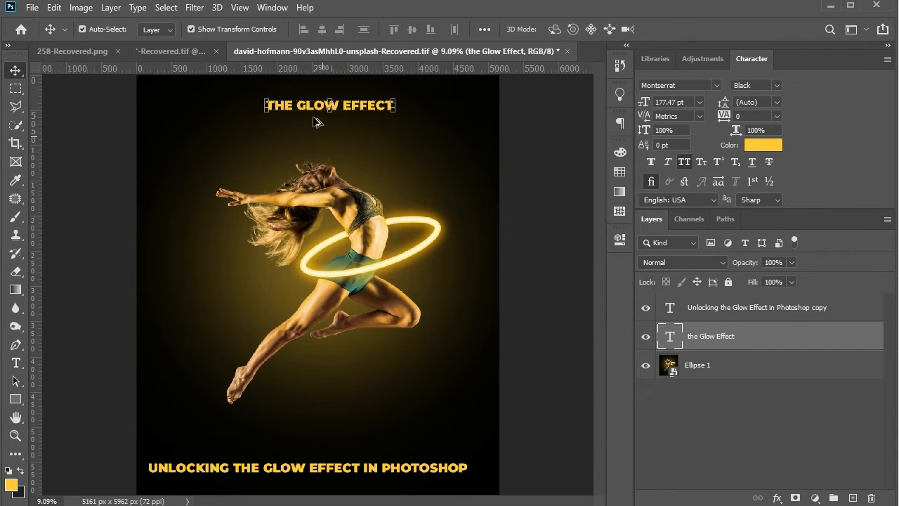
pyautogui.scroll(3, 311, 92)
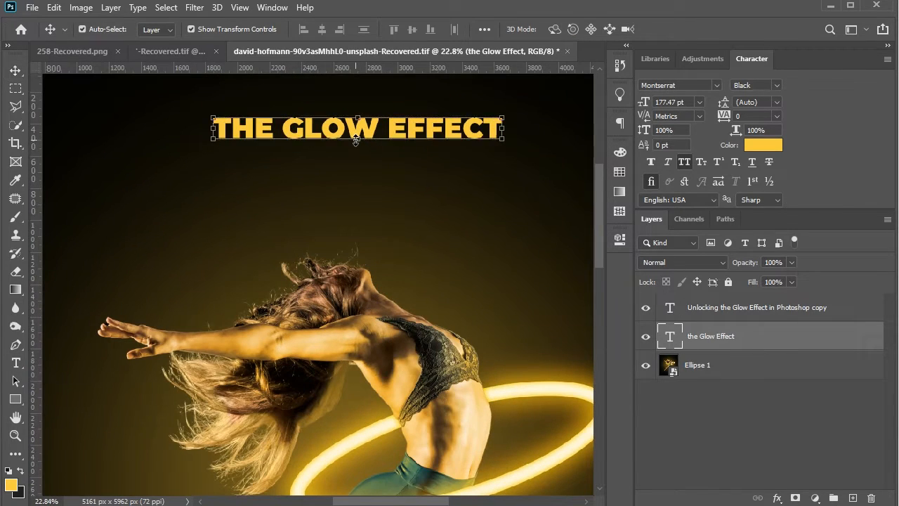
pyautogui.hotkey('ctrl', 't')
pyautogui.moveTo(360, 151); pyautogui.dragTo(360, 150)
pyautogui.scroll(-3, 359, 151)
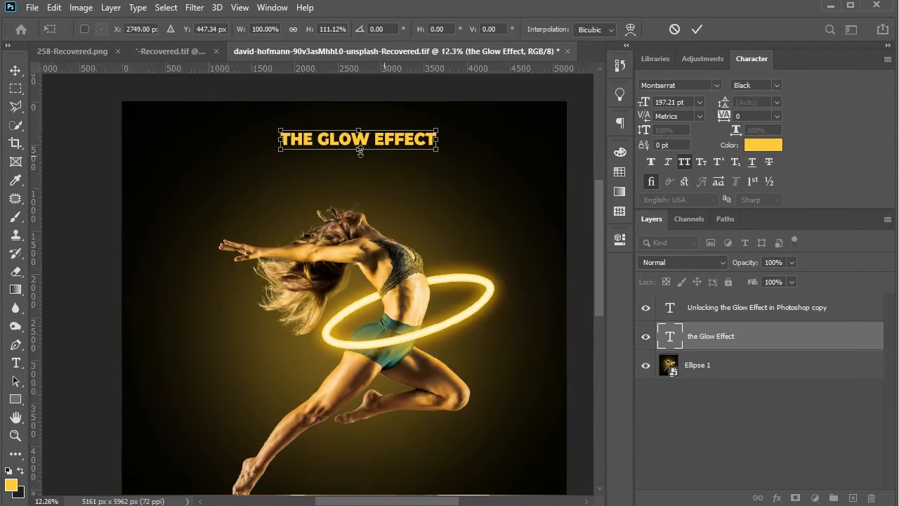
pyautogui.moveTo(441, 142); pyautogui.dragTo(483, 145)
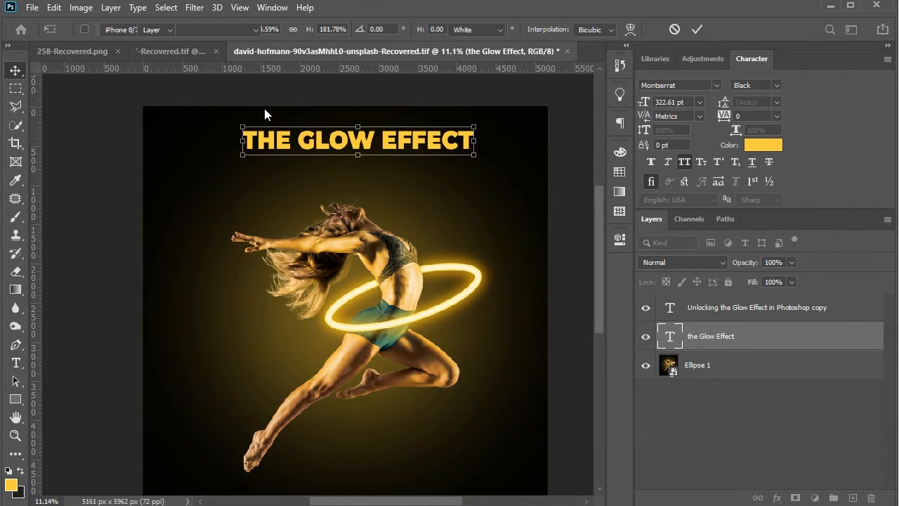
pyautogui.press('Return')
pyautogui.moveTo(387, 145); pyautogui.dragTo(387, 149)
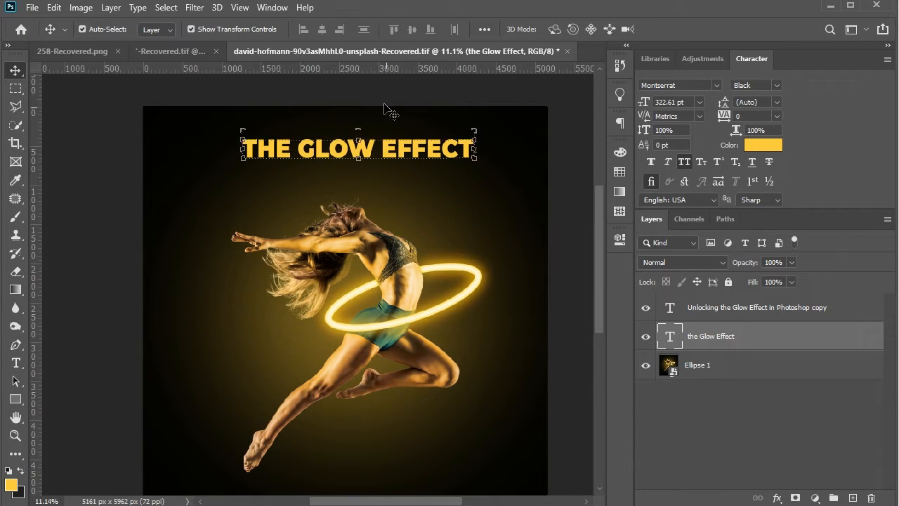
pyautogui.click(394, 111)
# - Scale the duplicated text below the dancer down to 61.06% and move it toward the canvas's horizontal middle
pyautogui.scroll(-3, 425, 140)
pyautogui.scroll(5, 332, 438)
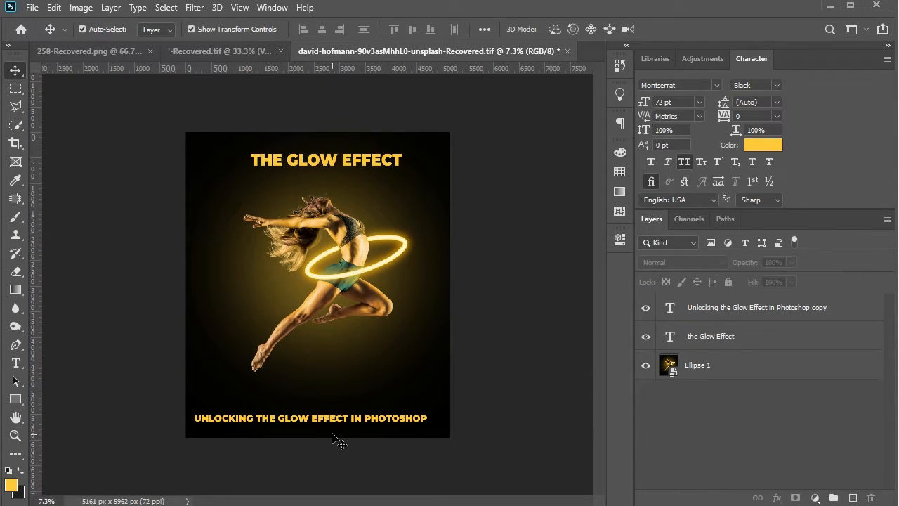
pyautogui.scroll(-2, 342, 460)
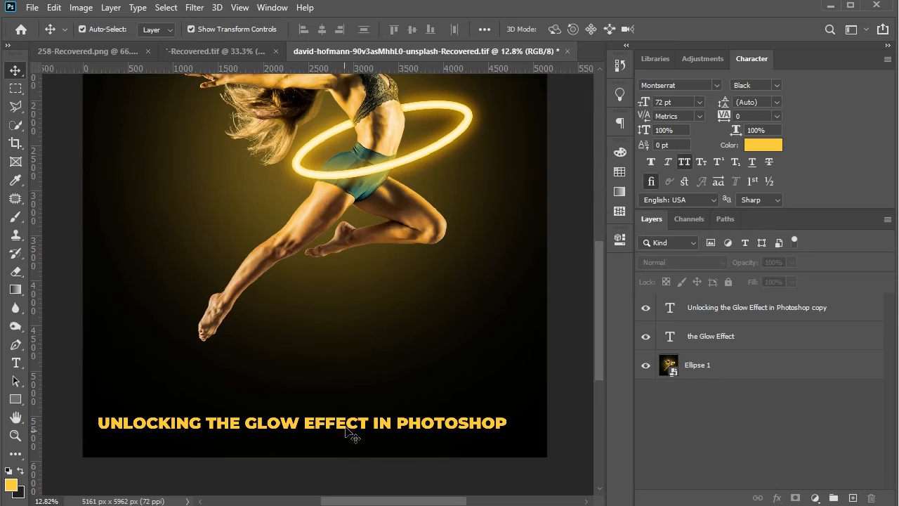
pyautogui.click(352, 429)
pyautogui.hotkey('ctrl', 't')
pyautogui.moveTo(500, 423)
pyautogui.mouseDown()
pyautogui.moveTo(333, 421)
pyautogui.moveTo(494, 419)
pyautogui.mouseUp()
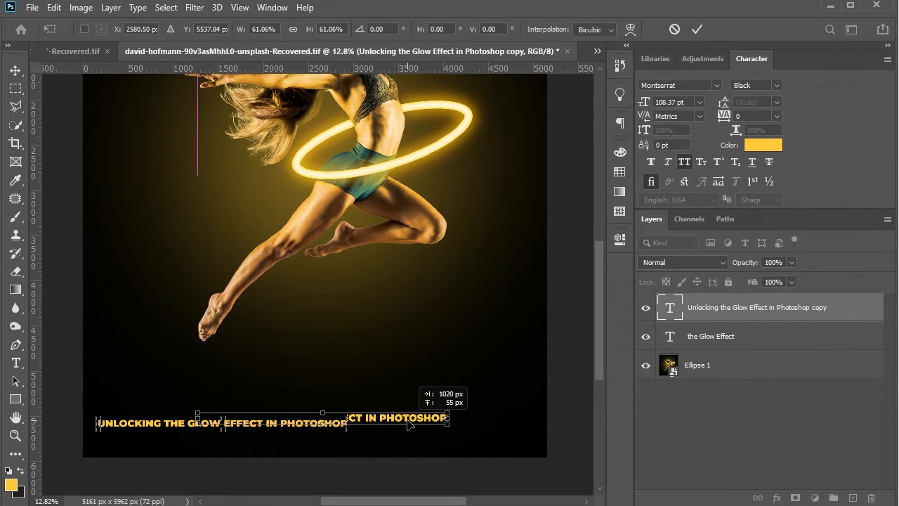
pyautogui.click(15, 70)
pyautogui.press('Return')
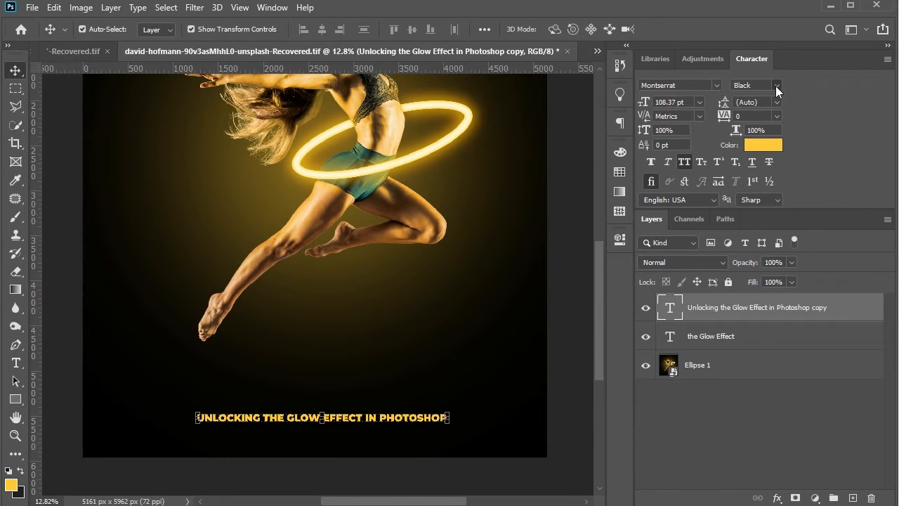
# - Set the lower text's font weight to Light and centre it horizontally on the canvas
pyautogui.click(775, 86)
pyautogui.click(790, 144)
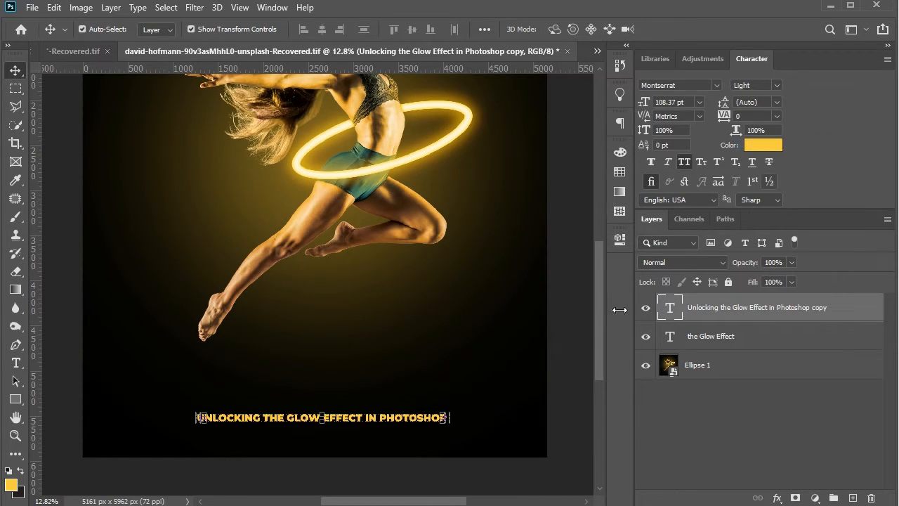
pyautogui.moveTo(419, 420); pyautogui.dragTo(412, 413)
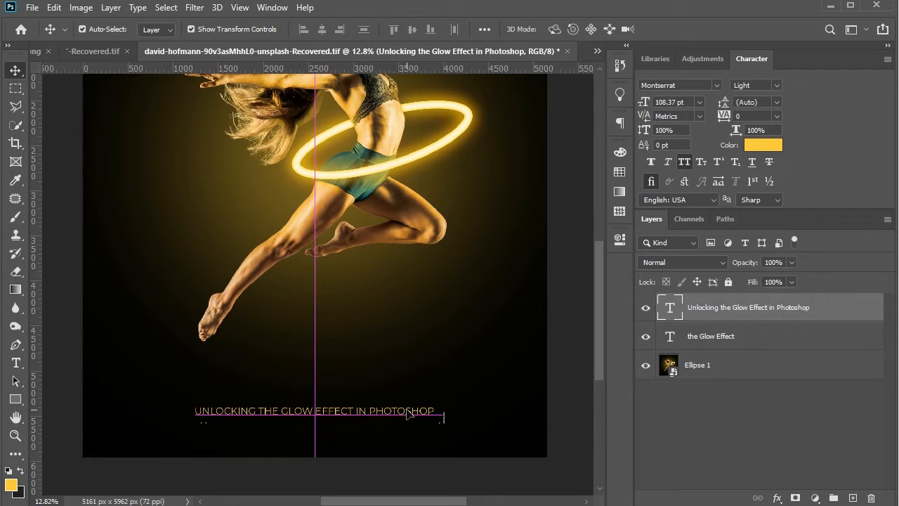
pyautogui.click(374, 452)
pyautogui.click(375, 490)
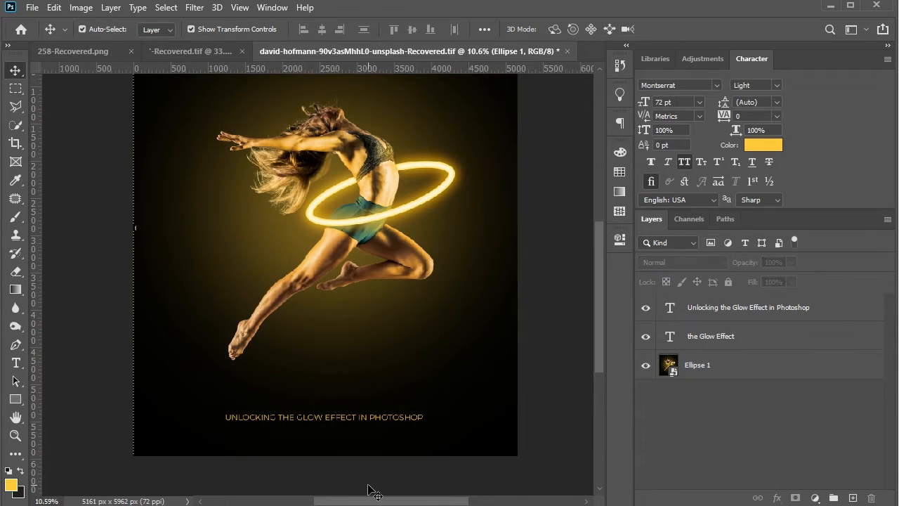
# - Convert both text layers and the Ellipse 1 layer into one smart object
pyautogui.scroll(-2, 375, 490)
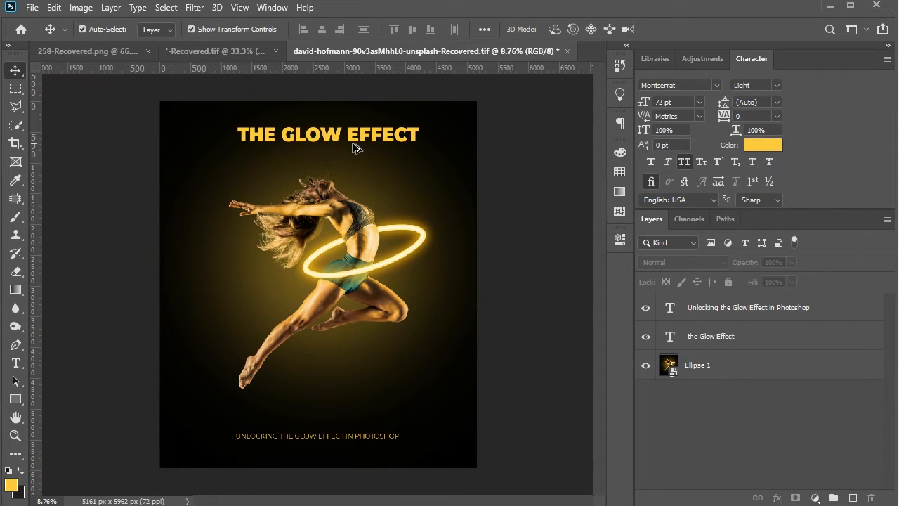
pyautogui.scroll(-1, 355, 147)
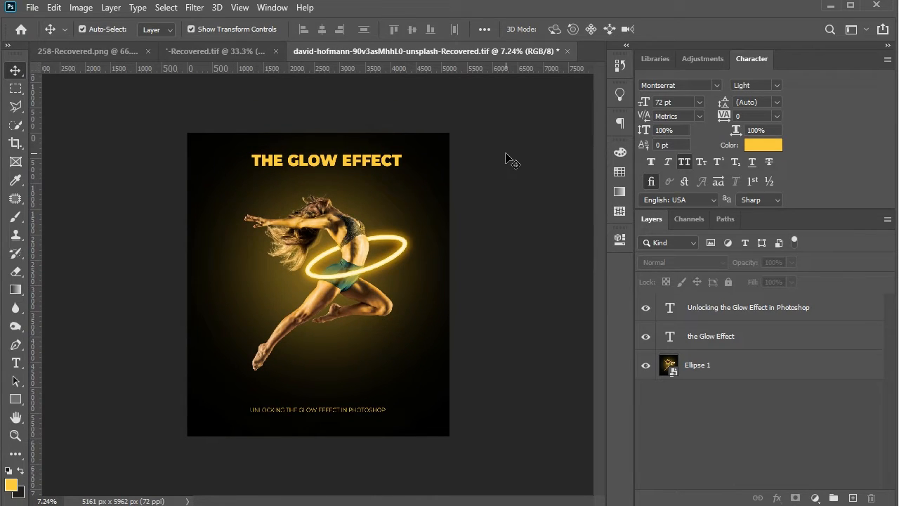
pyautogui.click(731, 373)
pyautogui.keyDown('shift'); pyautogui.click(739, 339); pyautogui.keyUp('shift')
pyautogui.keyDown('shift'); pyautogui.click(741, 316); pyautogui.keyUp('shift')
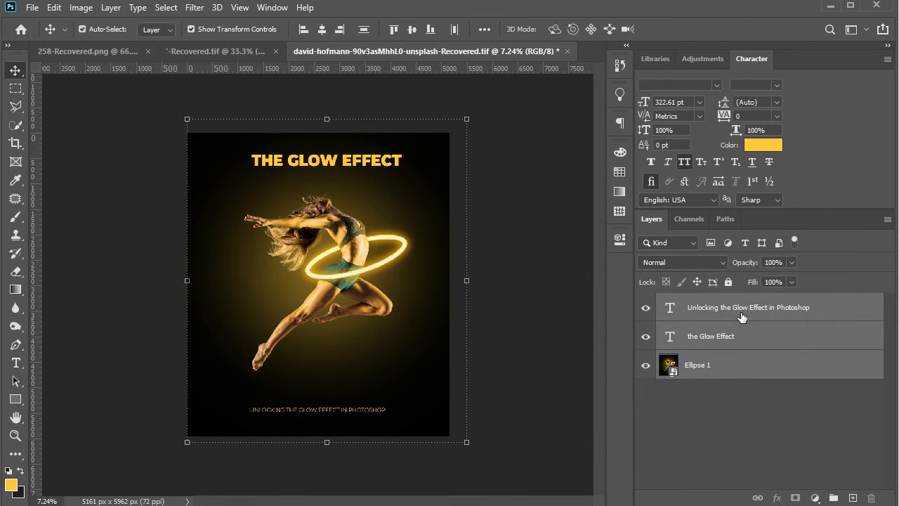
pyautogui.rightClick(741, 316)
pyautogui.click(649, 119)
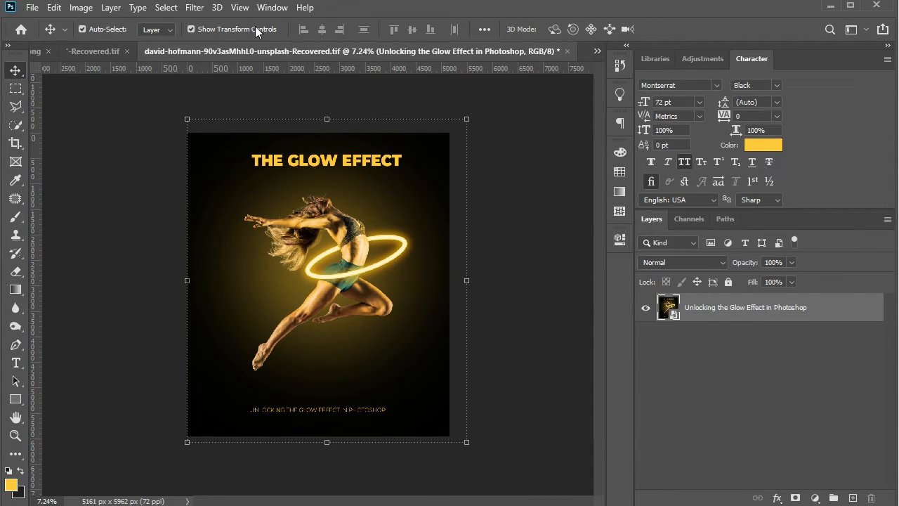
# - Start the Camera Raw Filter on the smart object and set Contrast to +6, Highlights to -29 and Shadows to +55
pyautogui.click(197, 8)
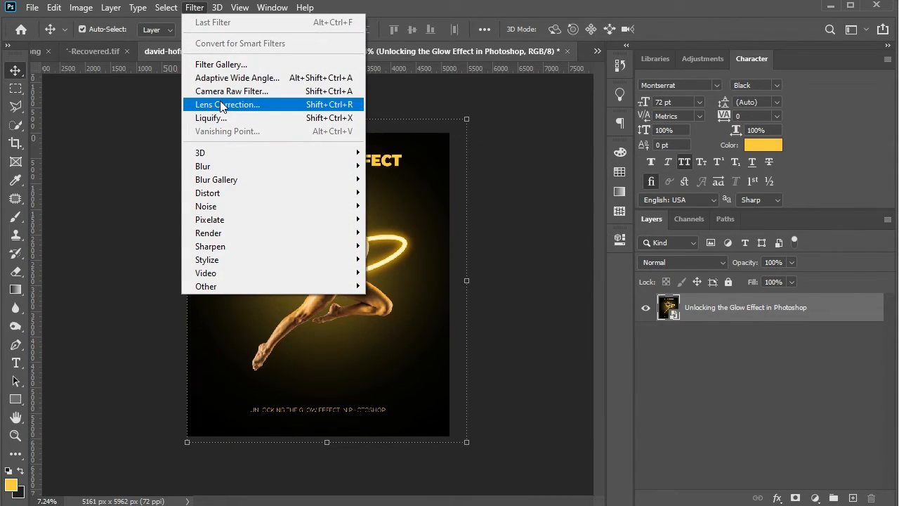
pyautogui.click(225, 90)
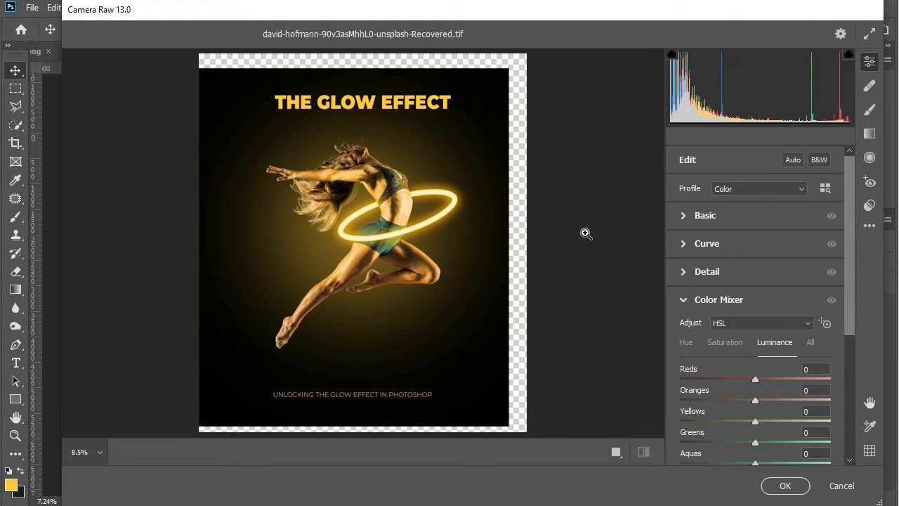
pyautogui.click(709, 220)
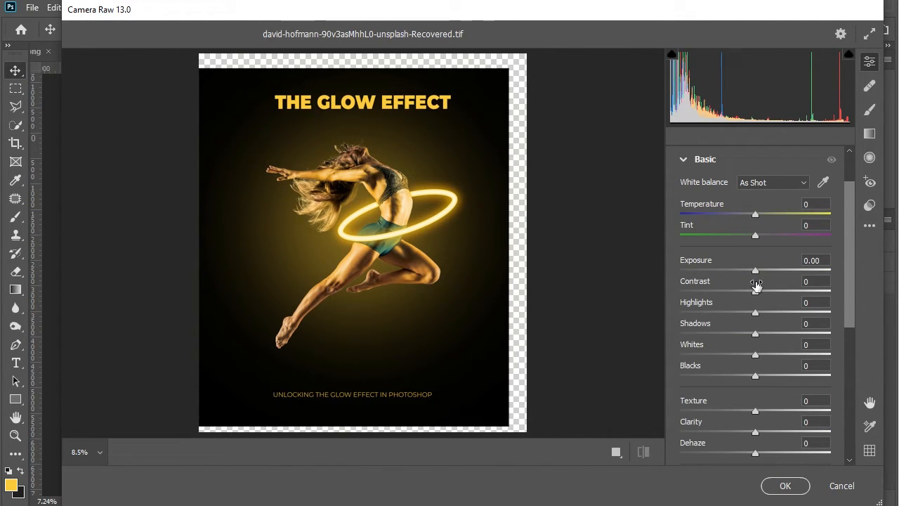
pyautogui.moveTo(753, 295); pyautogui.dragTo(746, 317)
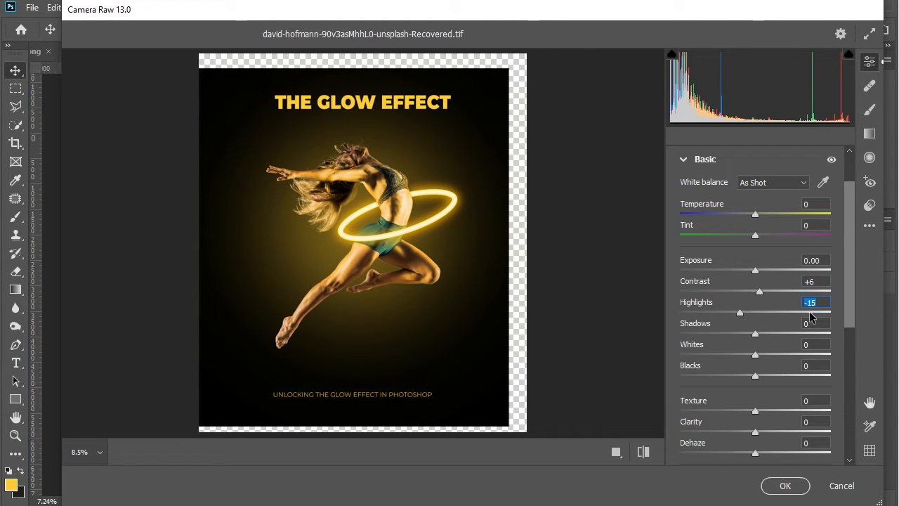
pyautogui.moveTo(811, 316); pyautogui.dragTo(796, 335)
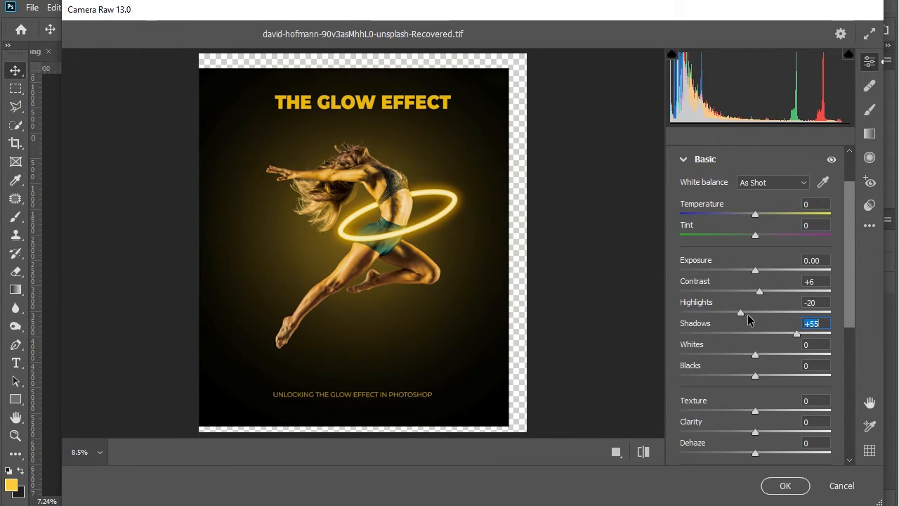
pyautogui.moveTo(747, 314); pyautogui.dragTo(732, 312)
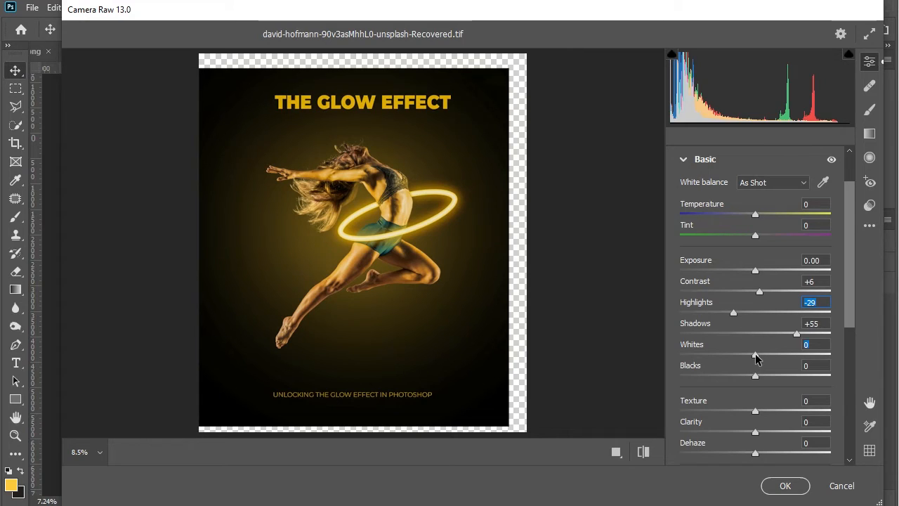
# - Set Whites to +34, Blacks to +45, Texture to -6, Clarity to +12, Vibrance to +6 and Saturation to +5
pyautogui.moveTo(756, 355); pyautogui.dragTo(783, 354)
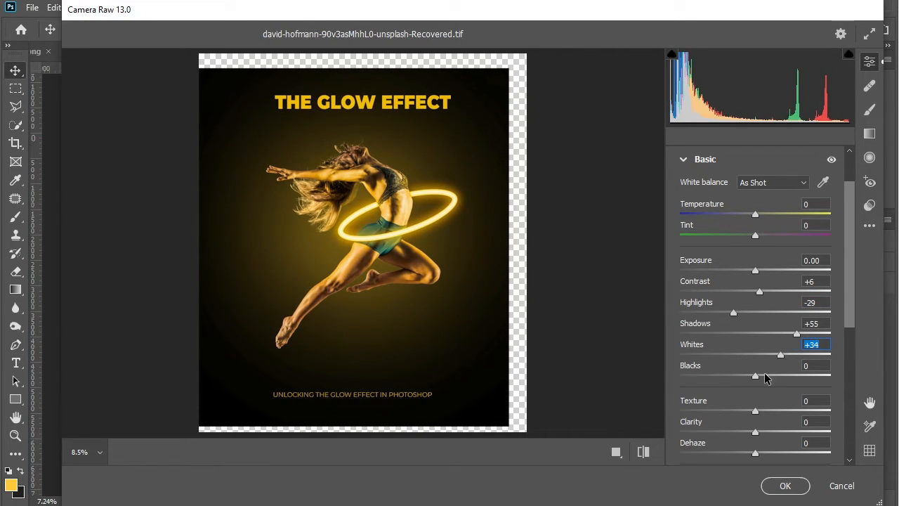
pyautogui.moveTo(739, 378); pyautogui.dragTo(788, 376)
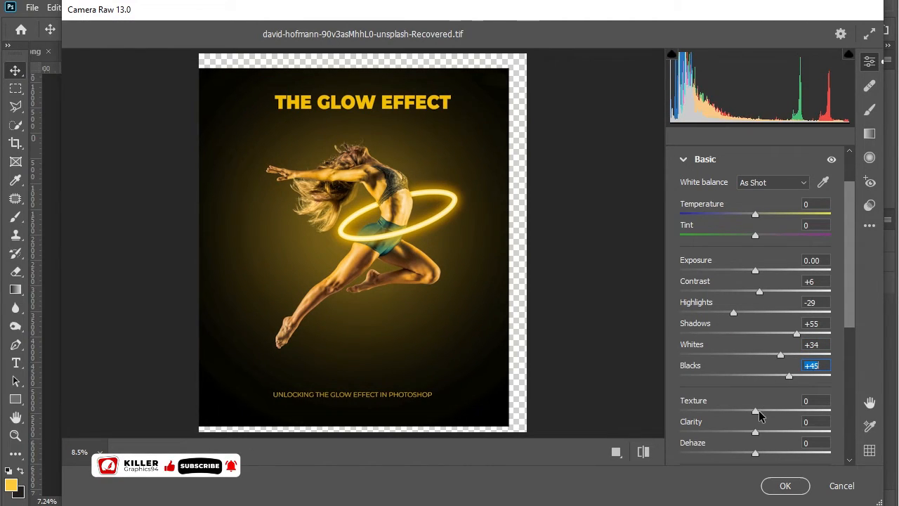
pyautogui.moveTo(757, 434)
pyautogui.mouseDown()
pyautogui.moveTo(774, 437)
pyautogui.moveTo(751, 412)
pyautogui.moveTo(764, 440)
pyautogui.moveTo(749, 449)
pyautogui.moveTo(775, 455)
pyautogui.moveTo(759, 455)
pyautogui.moveTo(758, 421)
pyautogui.moveTo(765, 424)
pyautogui.mouseUp()
pyautogui.scroll(-2, 758, 410)
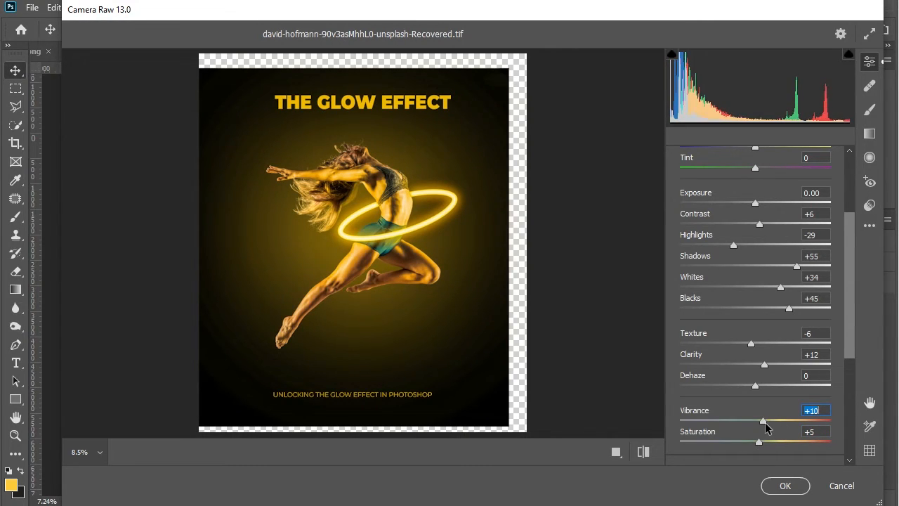
# - Warm the white balance by setting Tint to +13 and Temperature to about +11
pyautogui.scroll(3, 846, 354)
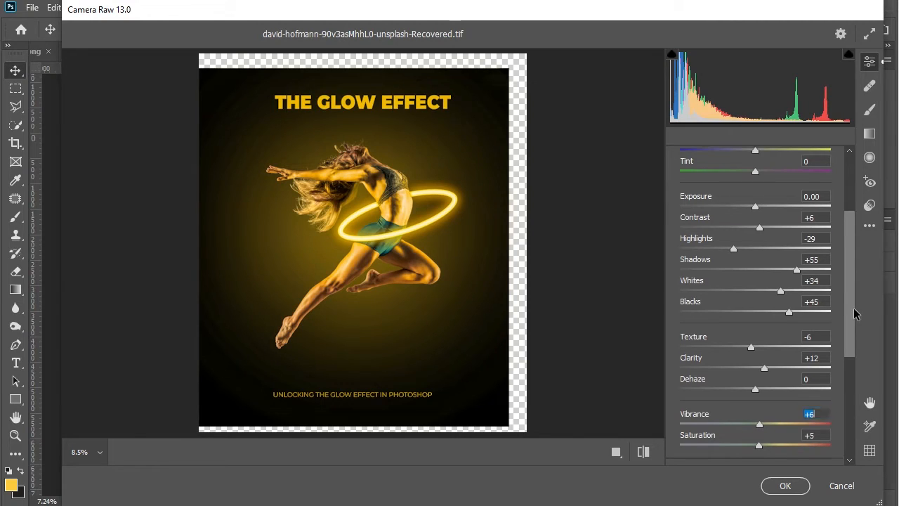
pyautogui.moveTo(759, 291)
pyautogui.mouseDown()
pyautogui.moveTo(776, 295)
pyautogui.moveTo(764, 293)
pyautogui.mouseUp()
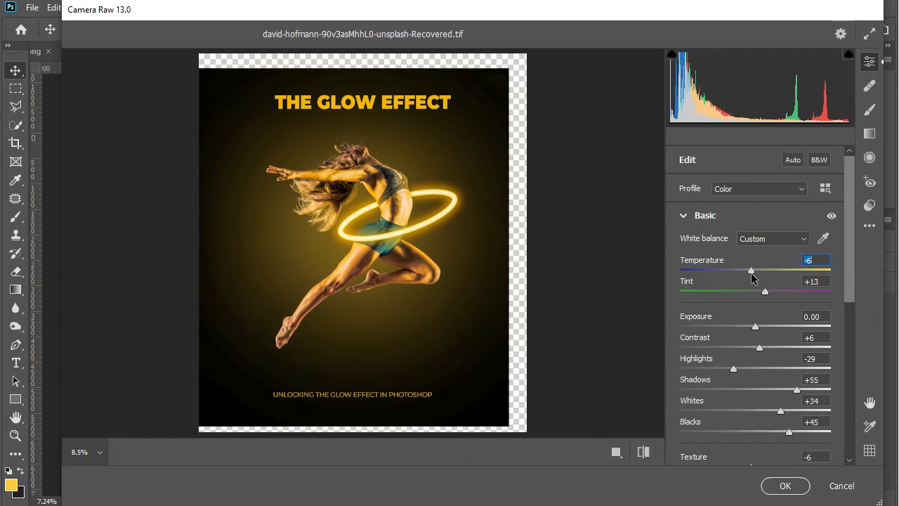
pyautogui.press('Up')
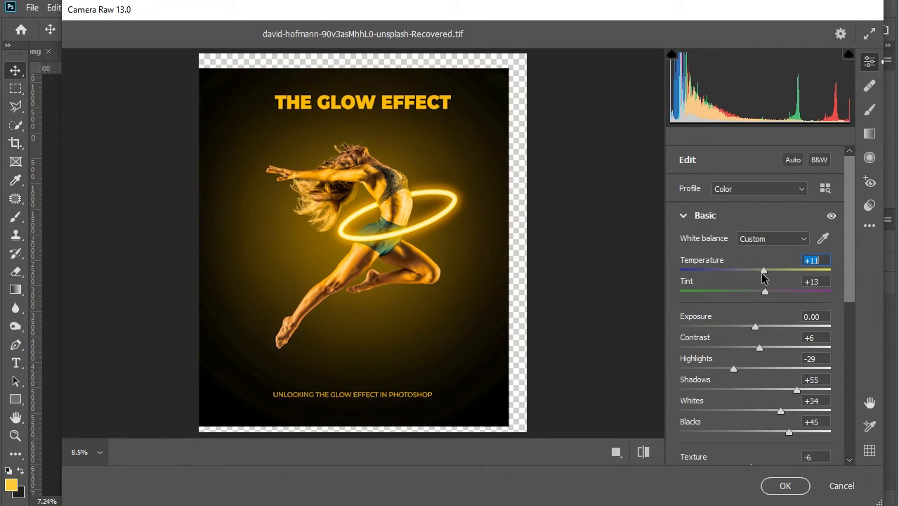
# - In the Color Mixer, set the hue of Reds to -2, Oranges to -3, Yellows to -14 and Greens to -100
pyautogui.scroll(-8, 763, 277)
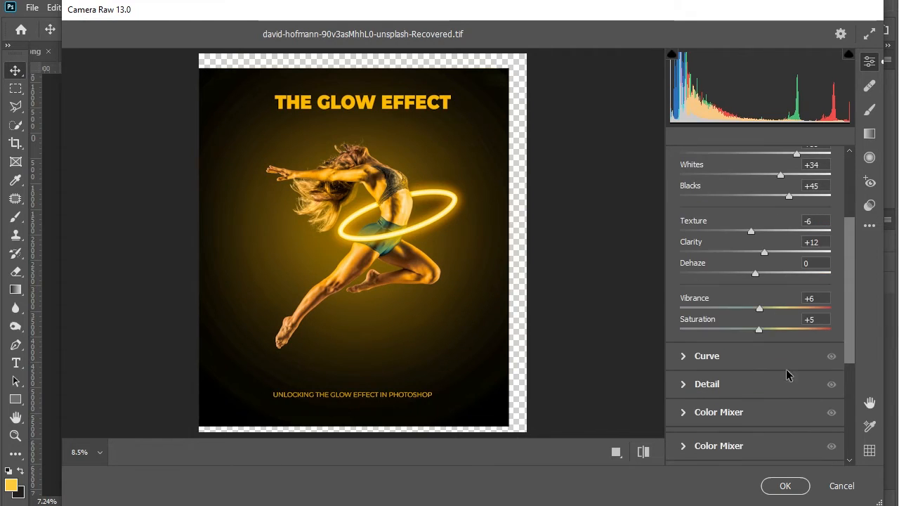
pyautogui.click(736, 349)
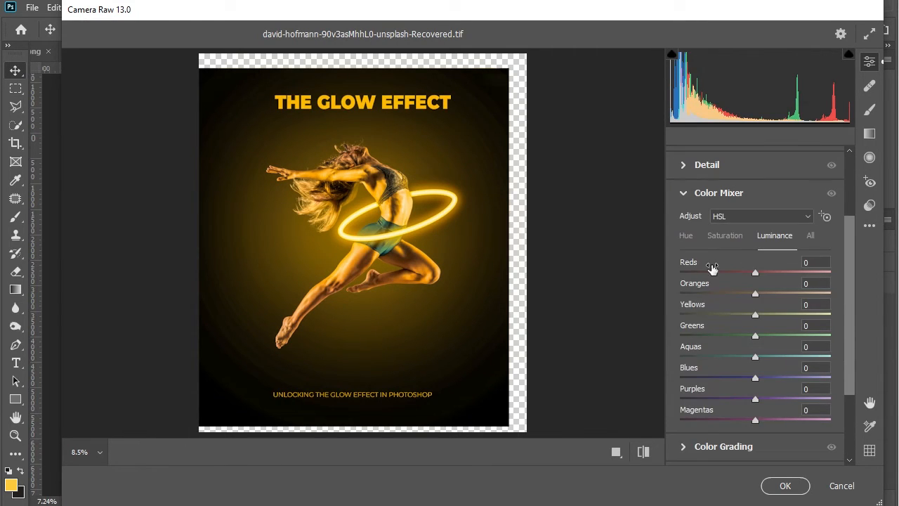
pyautogui.click(688, 236)
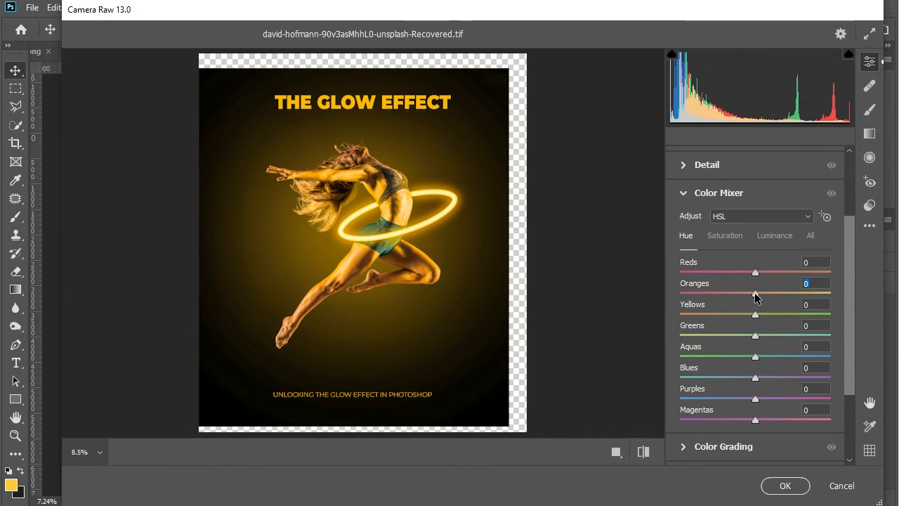
pyautogui.moveTo(755, 293); pyautogui.dragTo(752, 312)
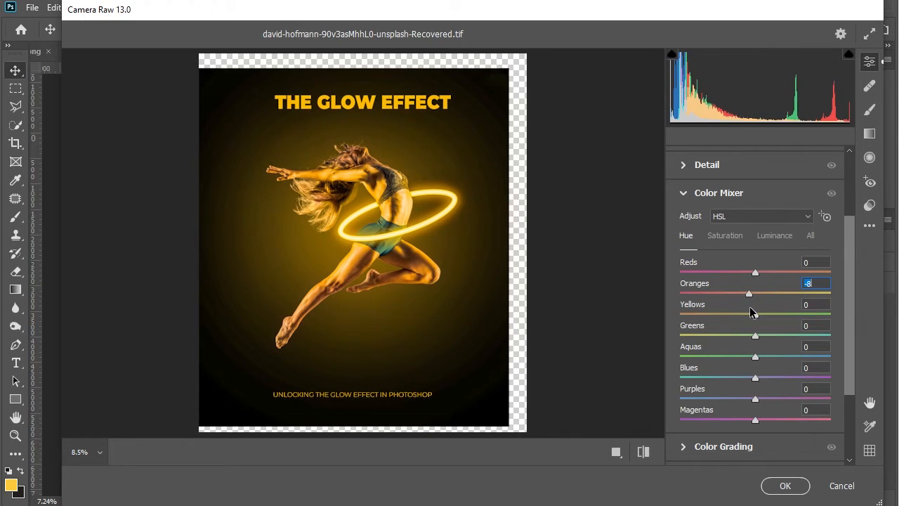
pyautogui.press('Up')
pyautogui.press('Up')
pyautogui.moveTo(789, 278); pyautogui.dragTo(767, 337)
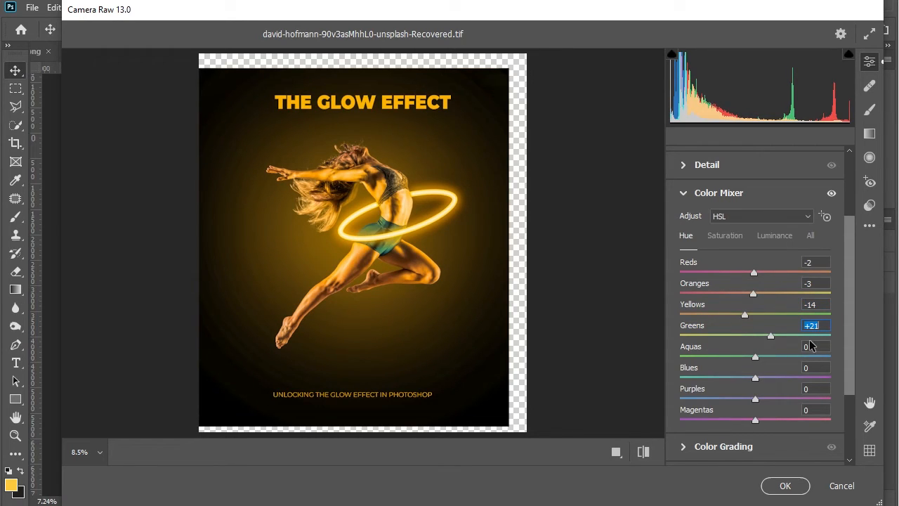
pyautogui.hotkey('shift', 'Up')
pyautogui.click(675, 340)
# - Set the saturation of Greens to -100 and their luminance to +22 in the Color Mixer
pyautogui.click(732, 241)
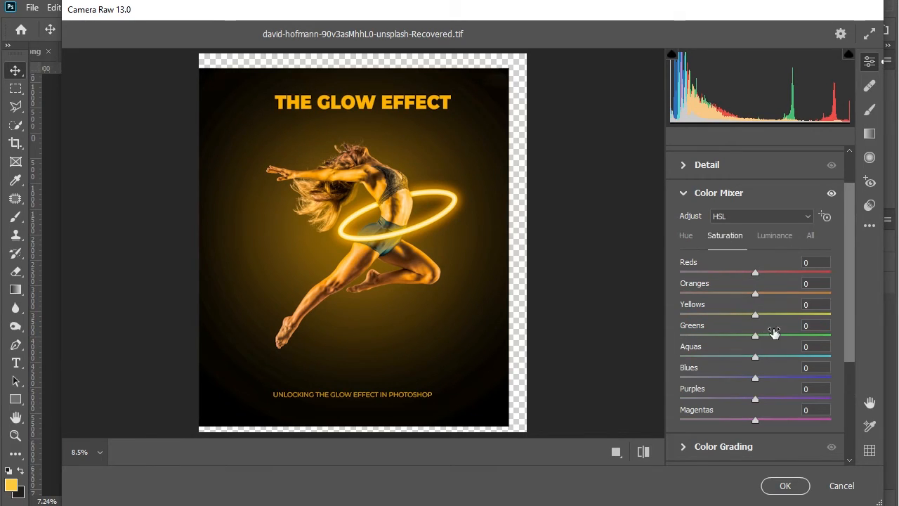
pyautogui.moveTo(754, 336); pyautogui.dragTo(679, 335)
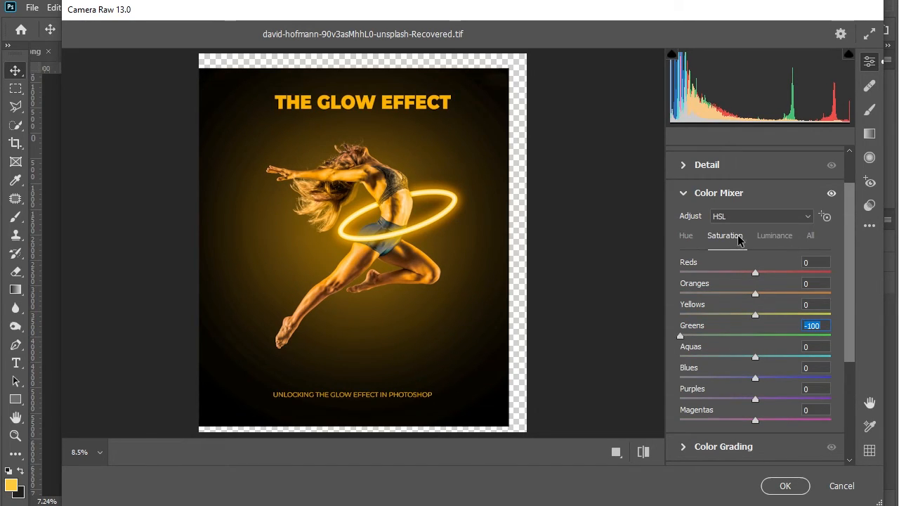
pyautogui.click(773, 235)
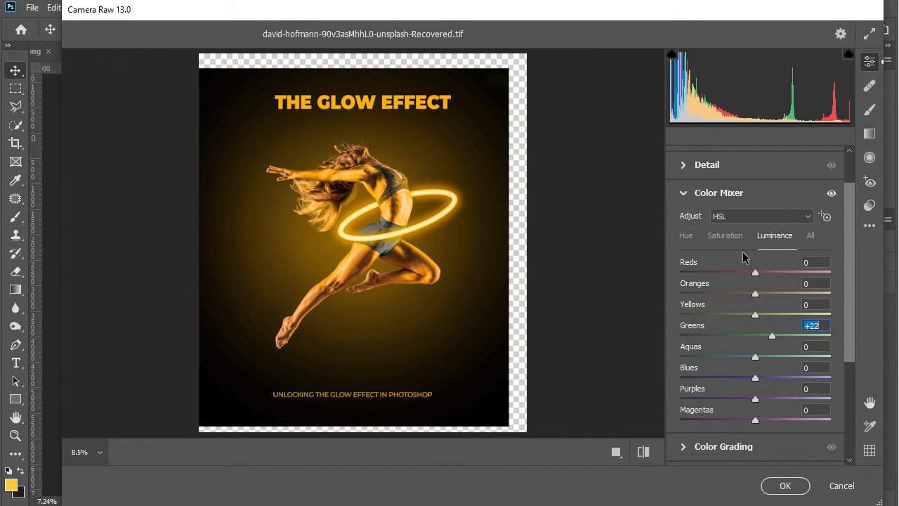
# - Raise the saturation of both Yellows and Oranges to +10 in the Color Mixer
pyautogui.click(731, 234)
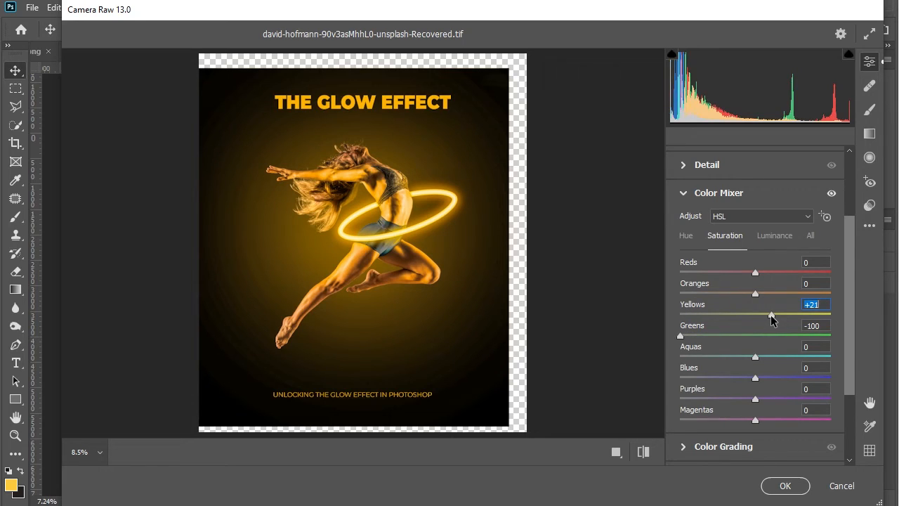
pyautogui.hotkey('shift', 'Up')
pyautogui.click(755, 293)
pyautogui.hotkey('shift', 'Up')
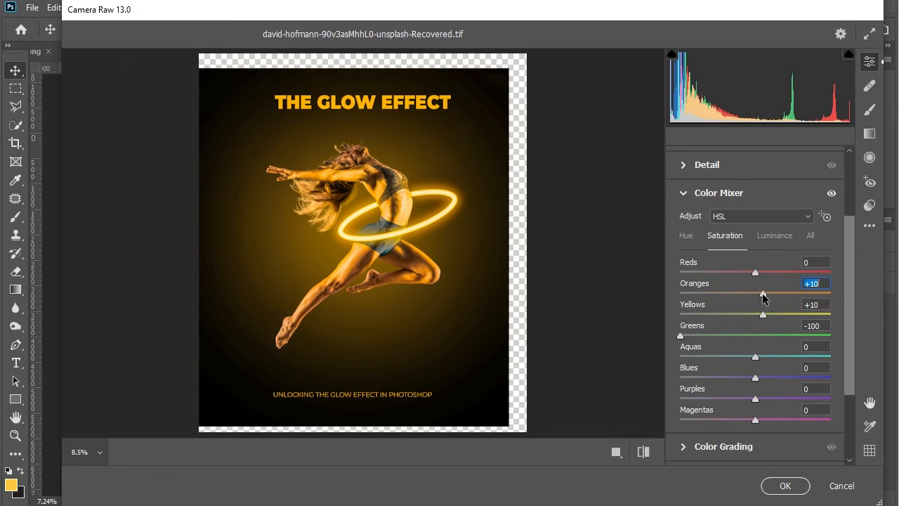
# - Set the hue of Yellows to -4 and the saturation of Blues to +6
pyautogui.click(688, 236)
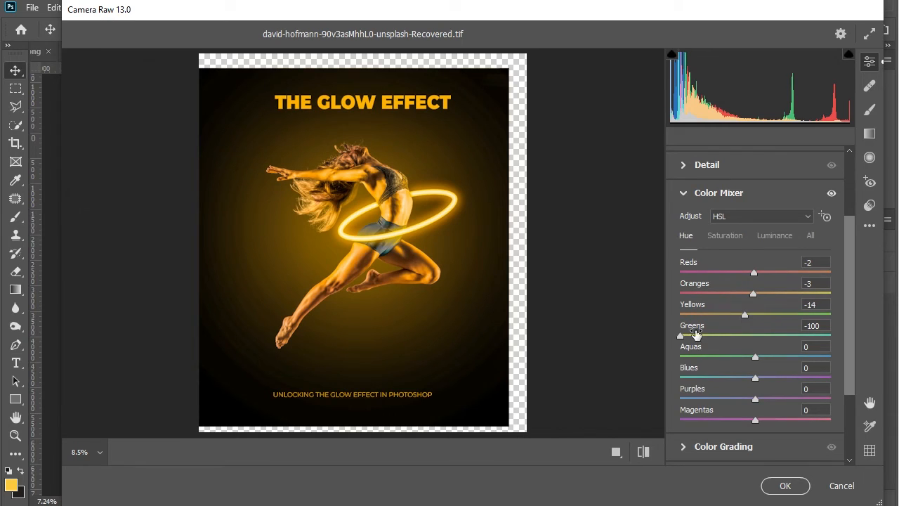
pyautogui.moveTo(744, 315); pyautogui.dragTo(752, 314)
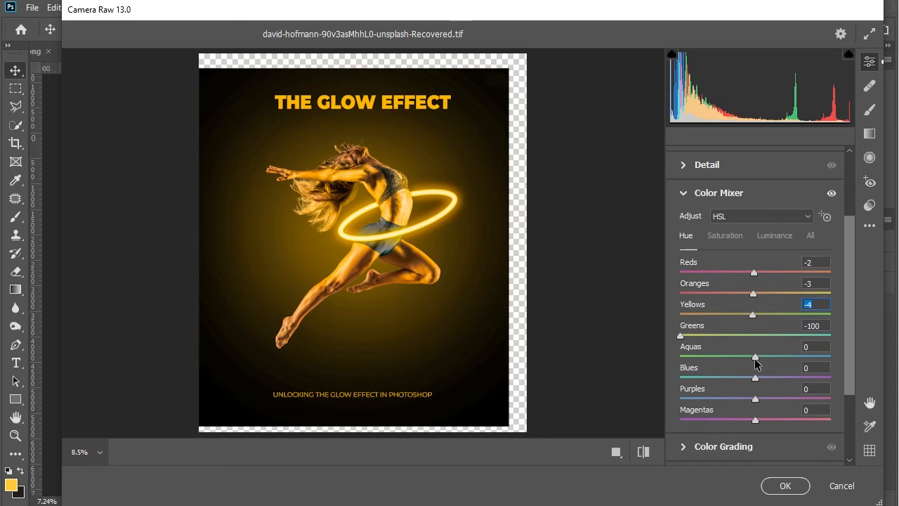
pyautogui.click(724, 235)
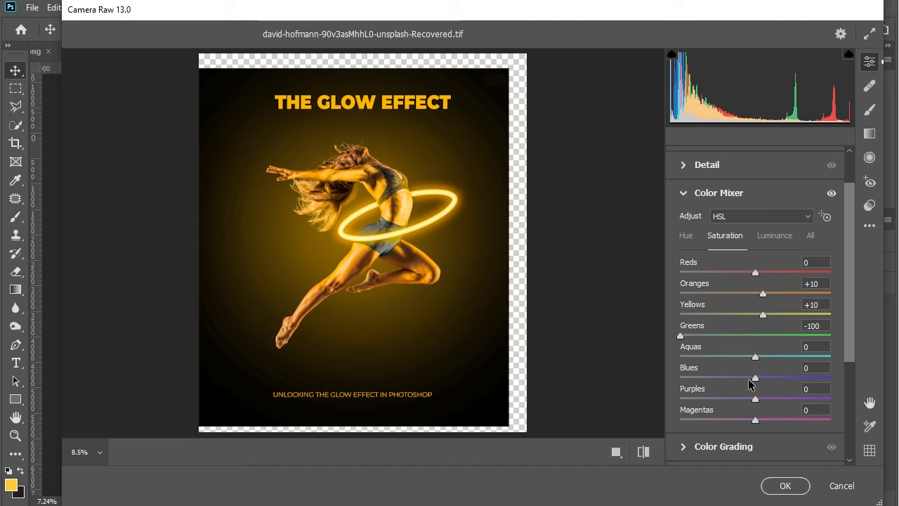
pyautogui.moveTo(769, 379); pyautogui.dragTo(759, 380)
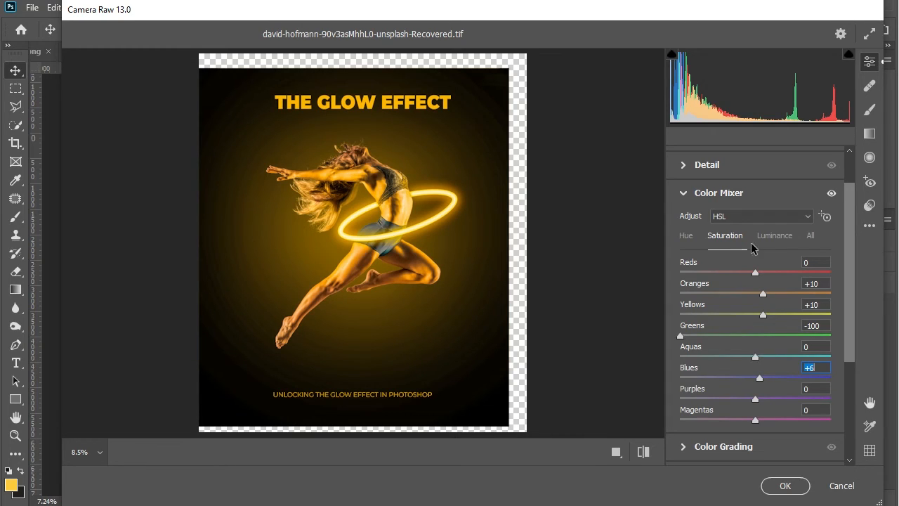
# - Try small hue changes on Aquas and Blues, and set the luminance of Aquas to -8
pyautogui.click(686, 236)
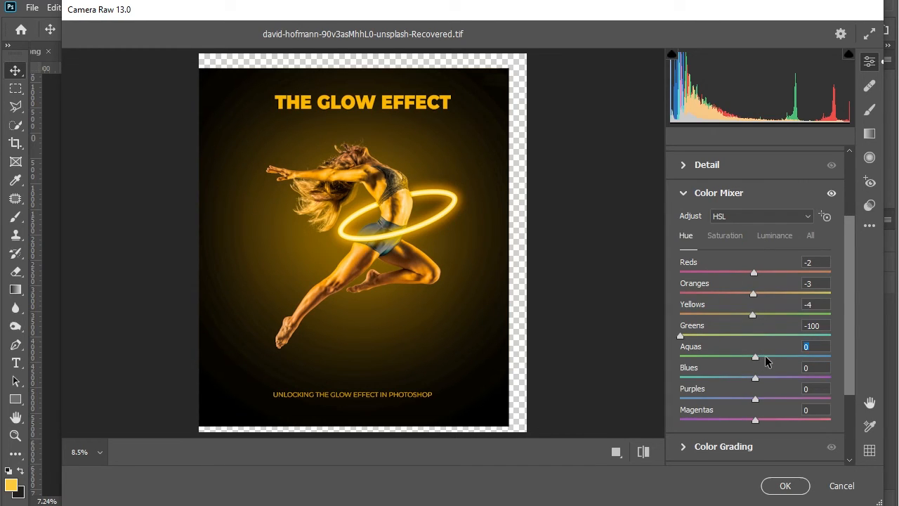
pyautogui.click(766, 360)
pyautogui.moveTo(755, 380); pyautogui.dragTo(750, 382)
pyautogui.click(766, 240)
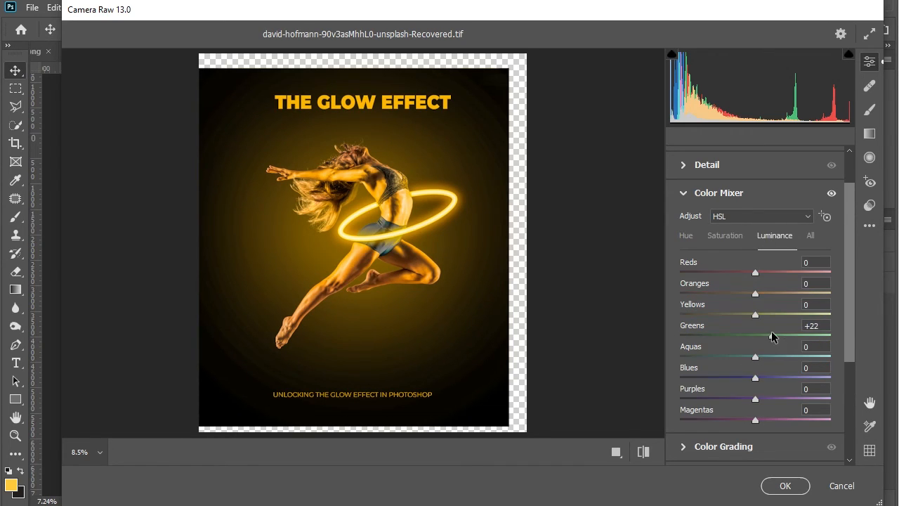
pyautogui.moveTo(755, 357); pyautogui.dragTo(749, 358)
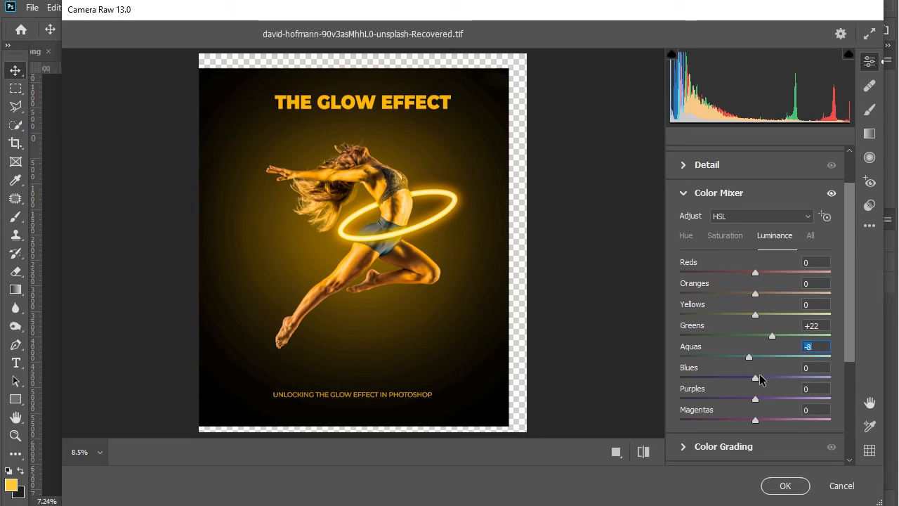
# - In Color Grading, tint the highlights orange with hue 18 and saturation 21, and slightly lower their luminance
pyautogui.scroll(-3, 758, 376)
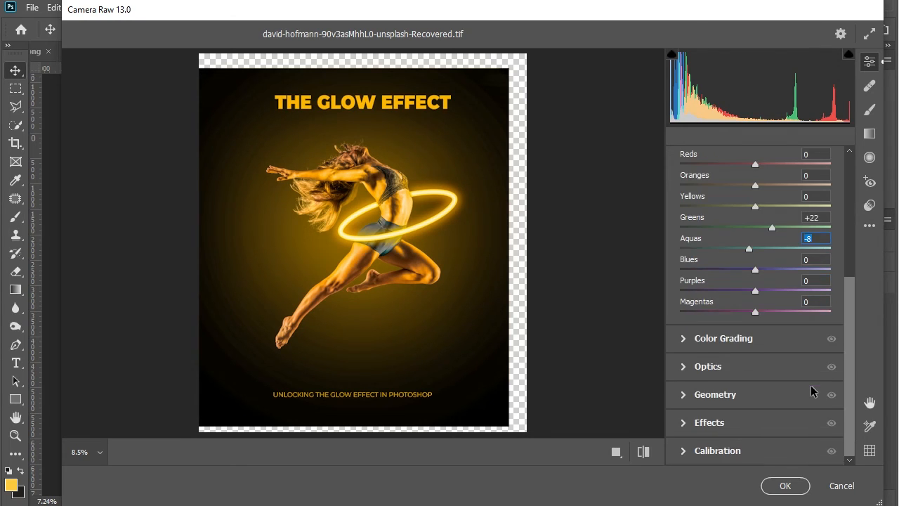
pyautogui.click(747, 372)
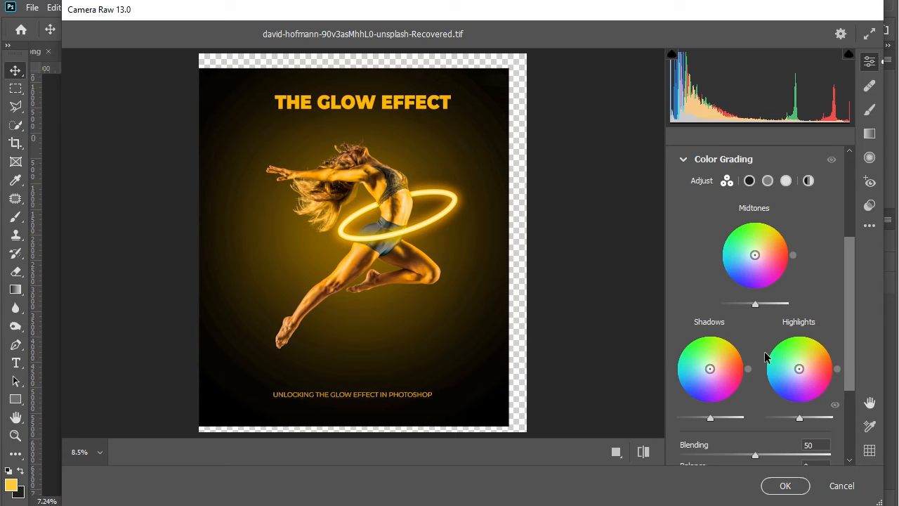
pyautogui.moveTo(799, 368); pyautogui.dragTo(805, 366)
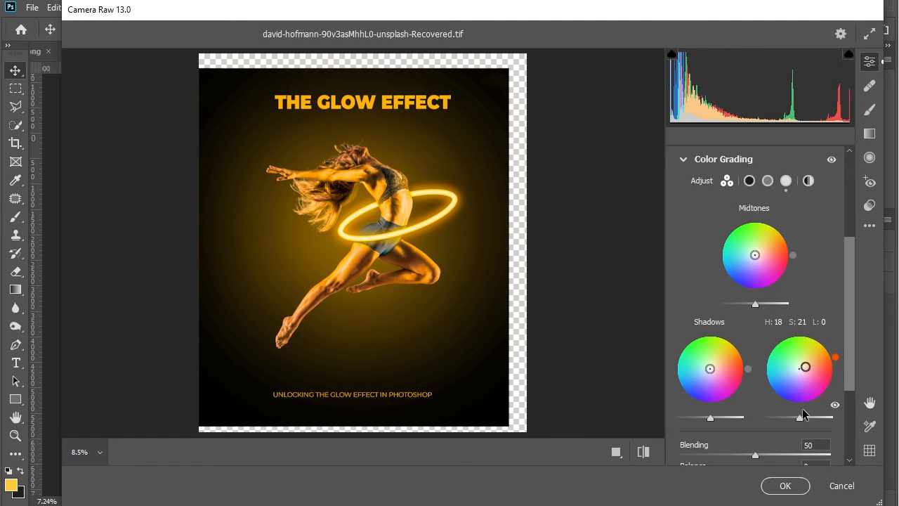
pyautogui.moveTo(799, 418); pyautogui.dragTo(790, 418)
# - Add a Grain effect of 18, apply the Camera Raw Filter to the smart object and deselect the layer
pyautogui.scroll(-4, 790, 415)
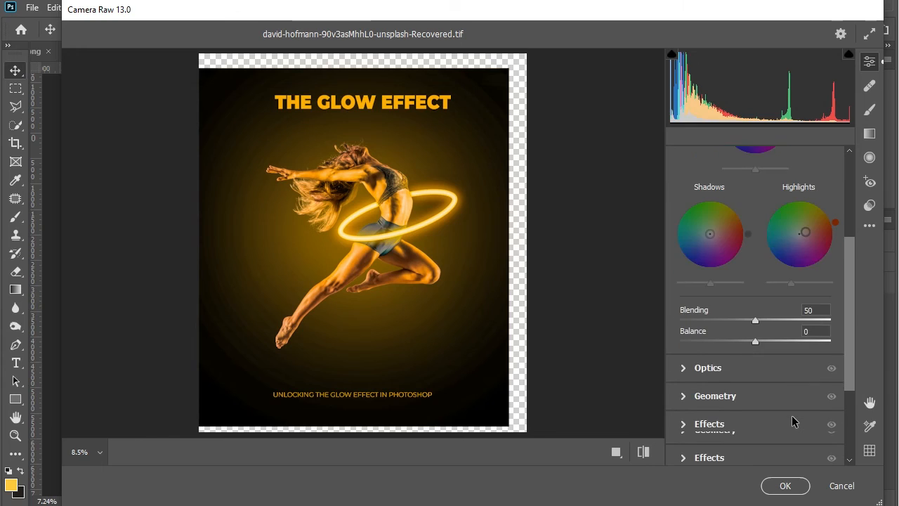
pyautogui.click(729, 424)
pyautogui.moveTo(681, 396); pyautogui.dragTo(708, 398)
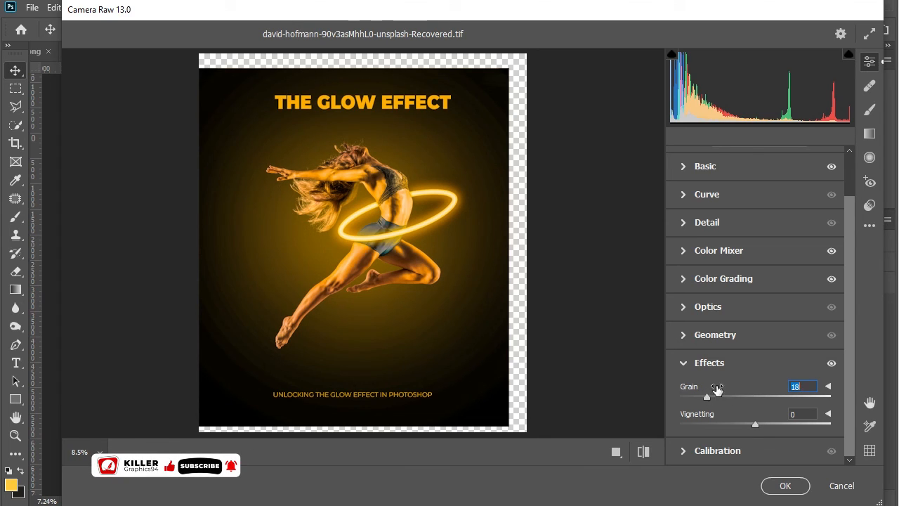
pyautogui.click(785, 485)
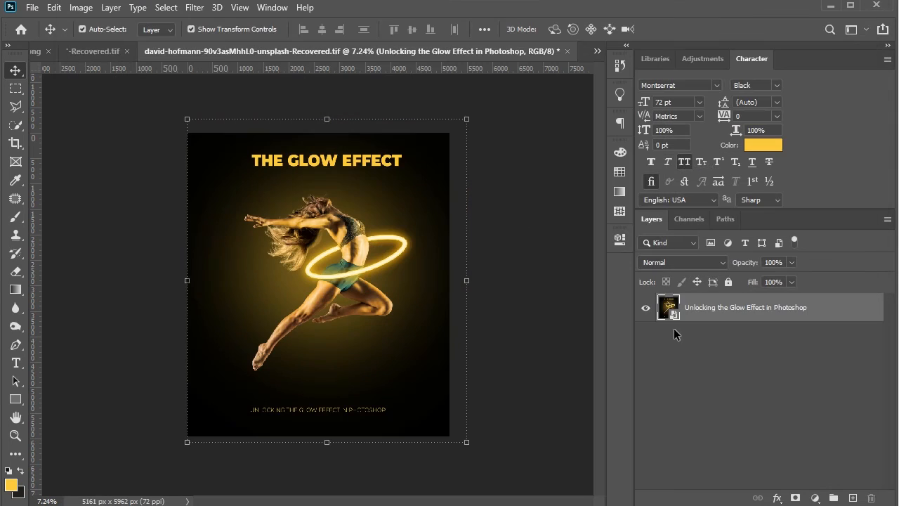
pyautogui.click(554, 266)
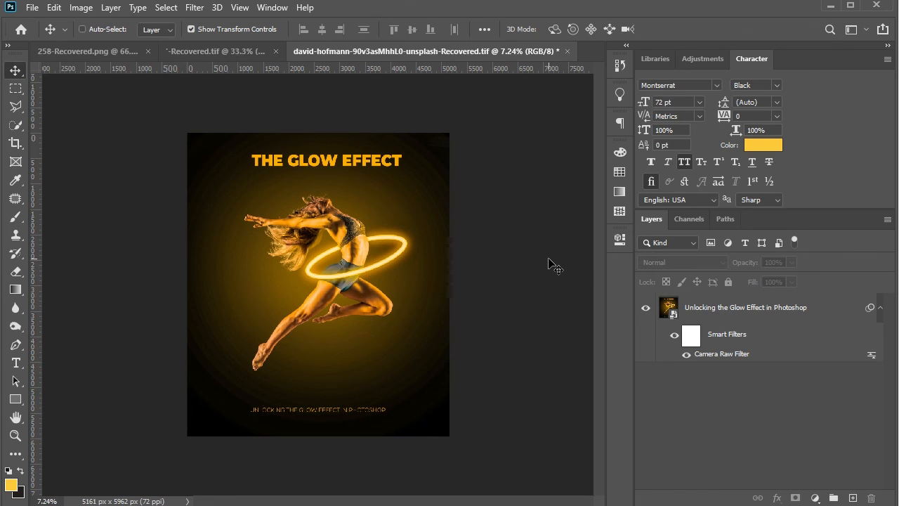